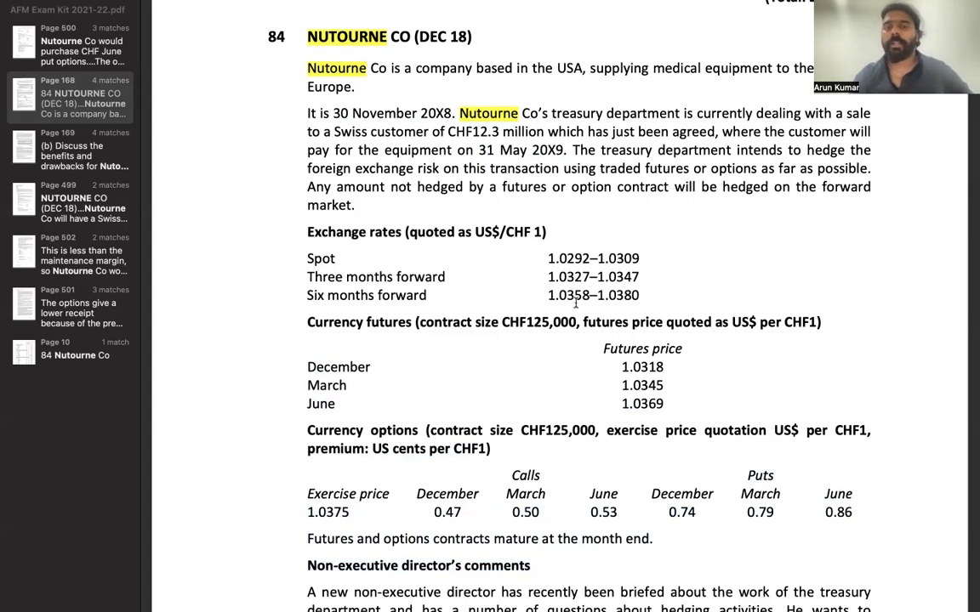
Step: Examine the exchange rates, the CHF sale amount and the currency futures contract size in the Nutourne question, comparing with the spreadsheet
drag(546, 256, 664, 300)
click(664, 300)
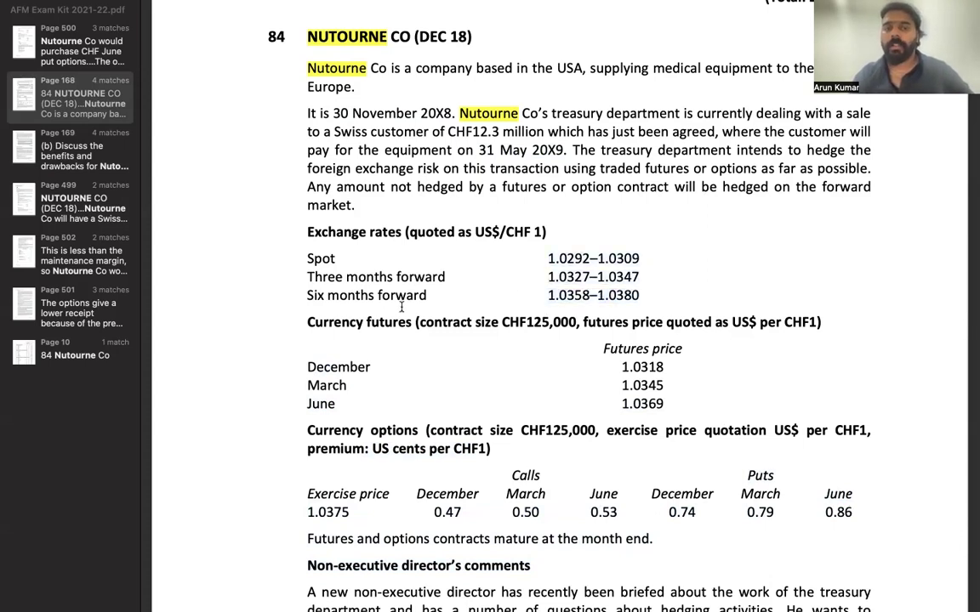
drag(307, 295, 427, 295)
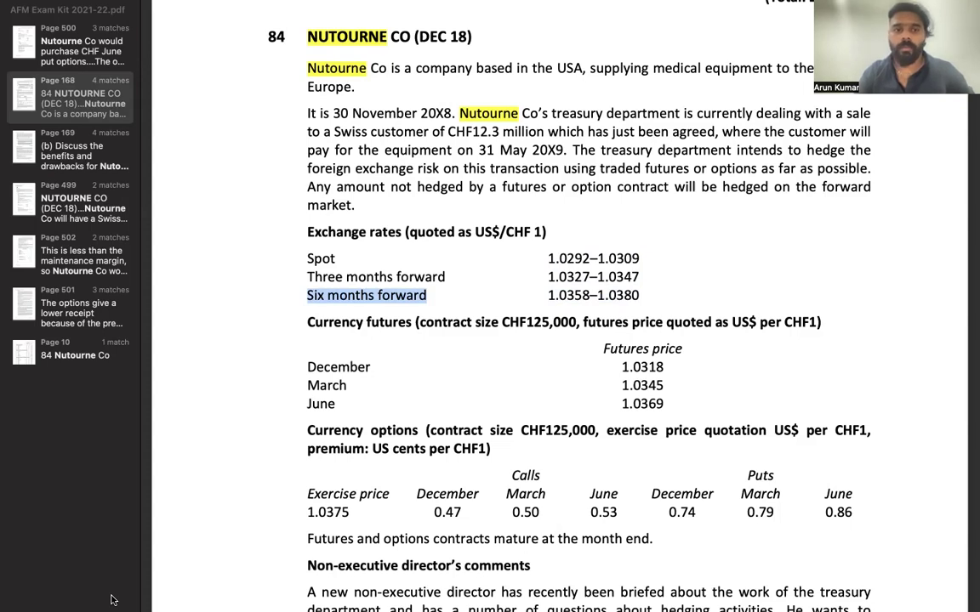
key(super+Tab)
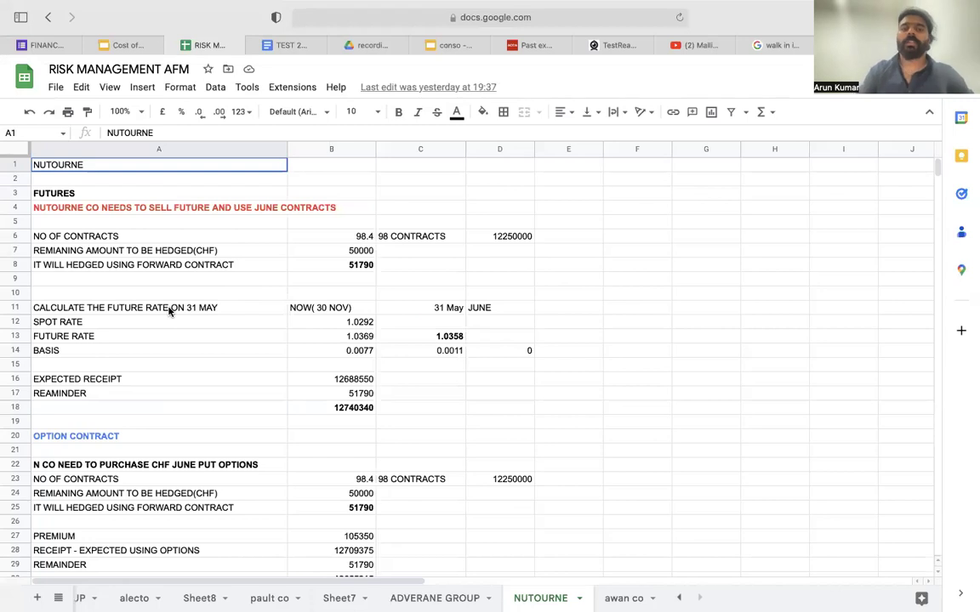
scroll(168, 311, up, 2)
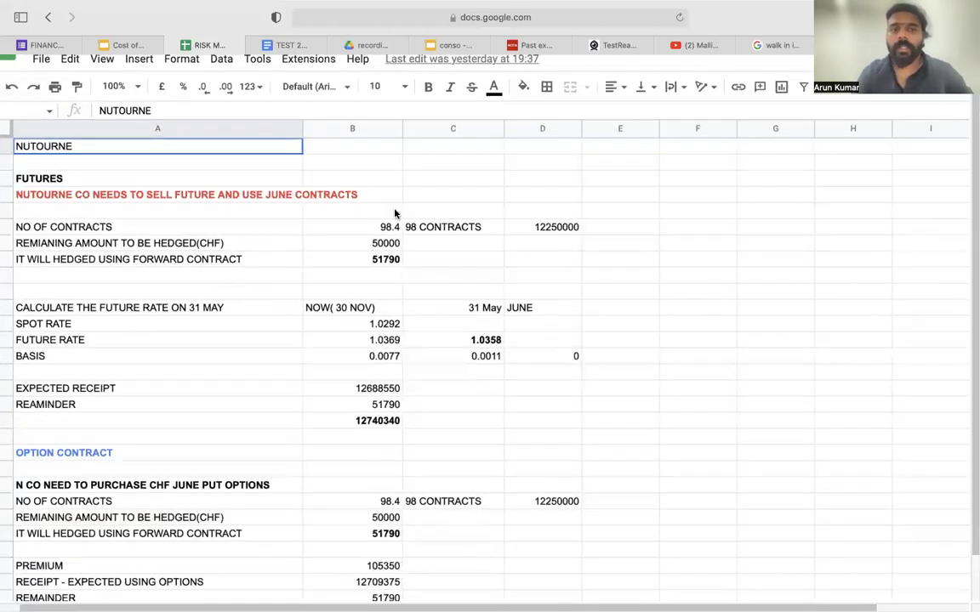
mouse_move(493, 6)
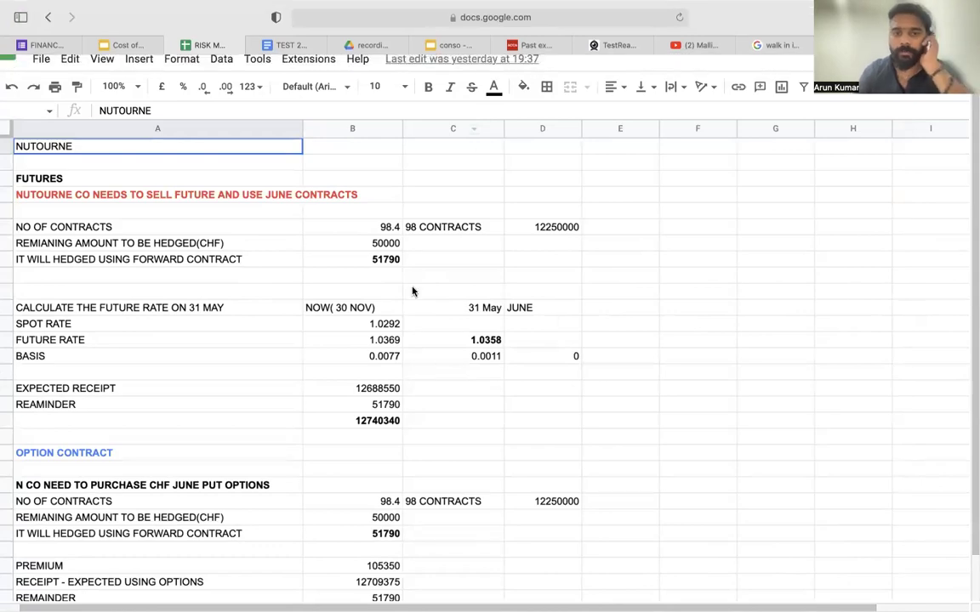
key(super+Tab)
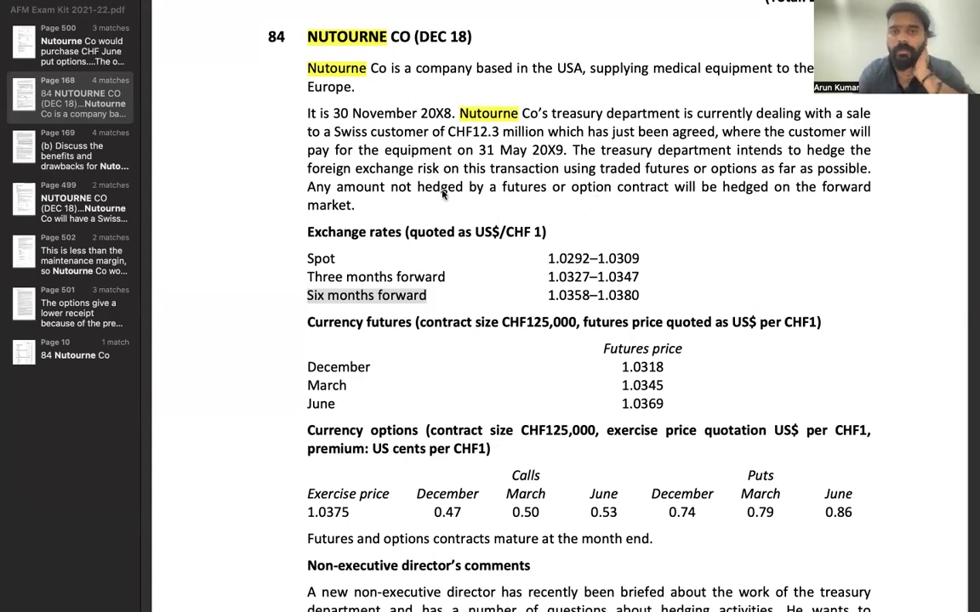
drag(455, 132, 544, 132)
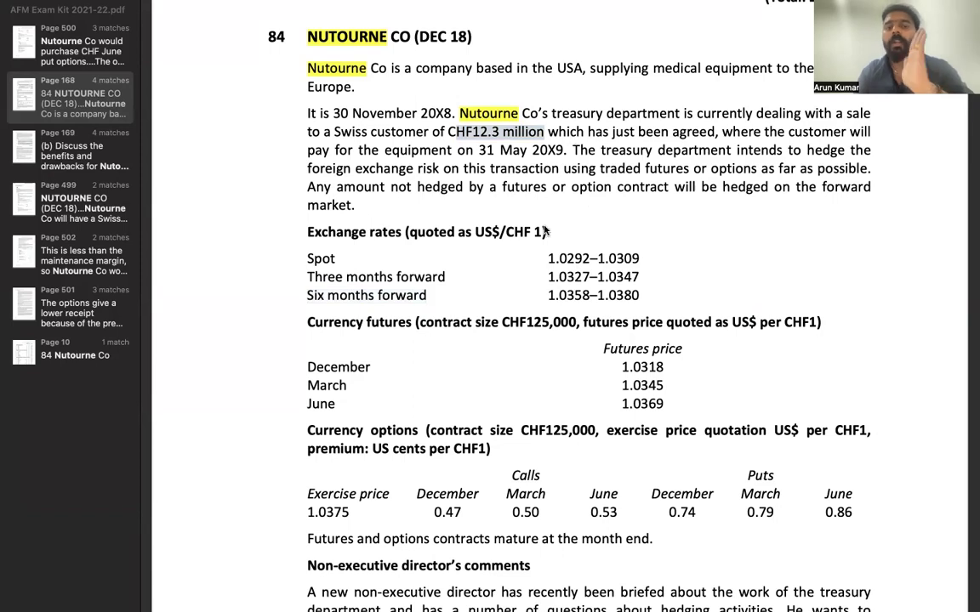
drag(500, 322, 575, 322)
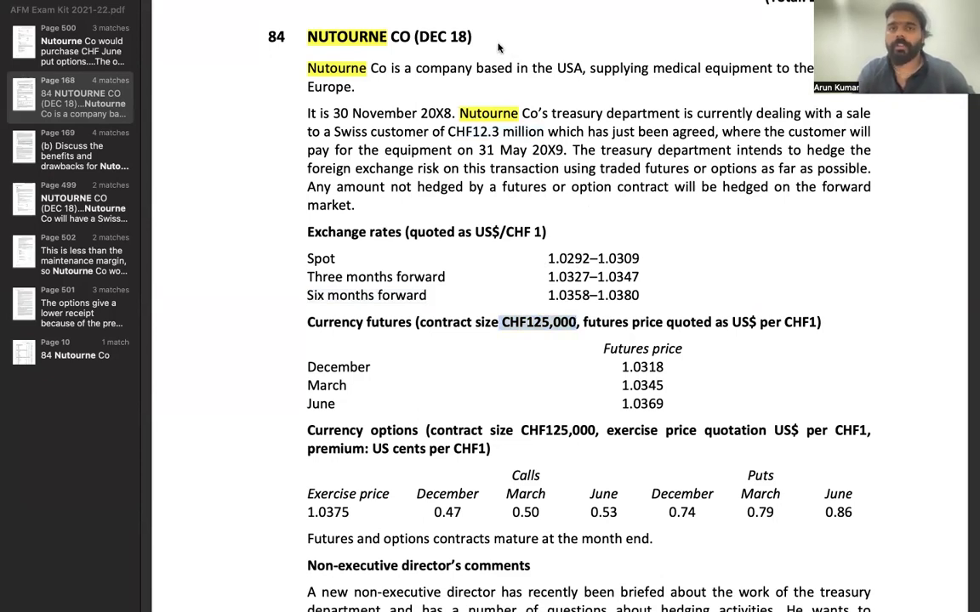
Step: Switch to Google Sheets and check the futures section's number-of-contracts formula and the rounded contracts entry beside it
key(super+Tab)
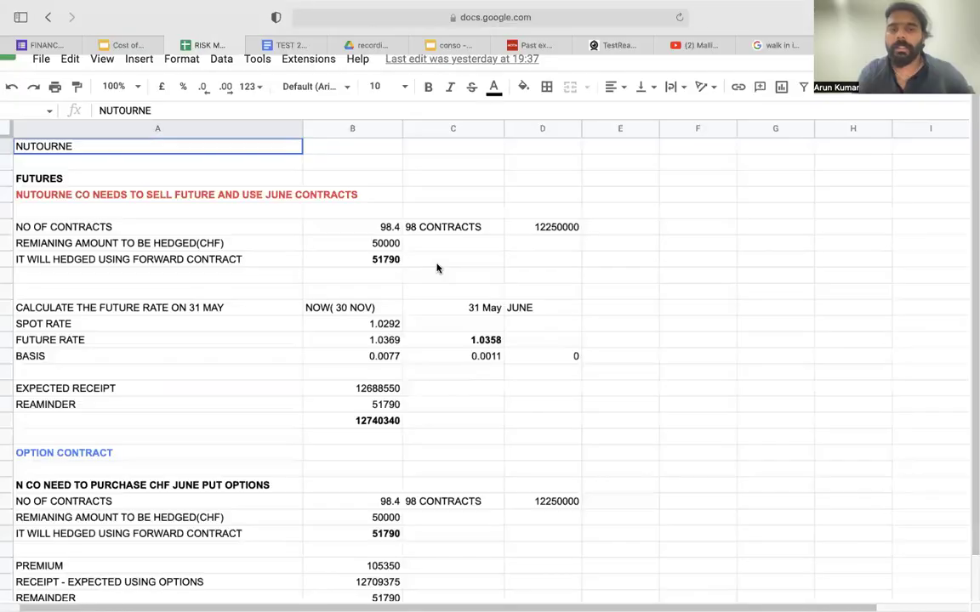
double_click(385, 227)
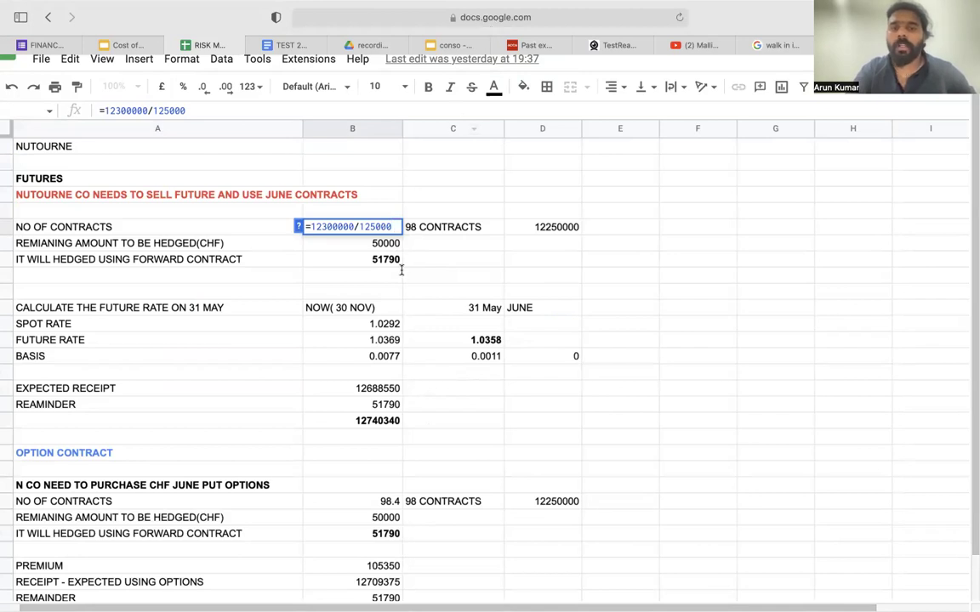
key(super+Tab)
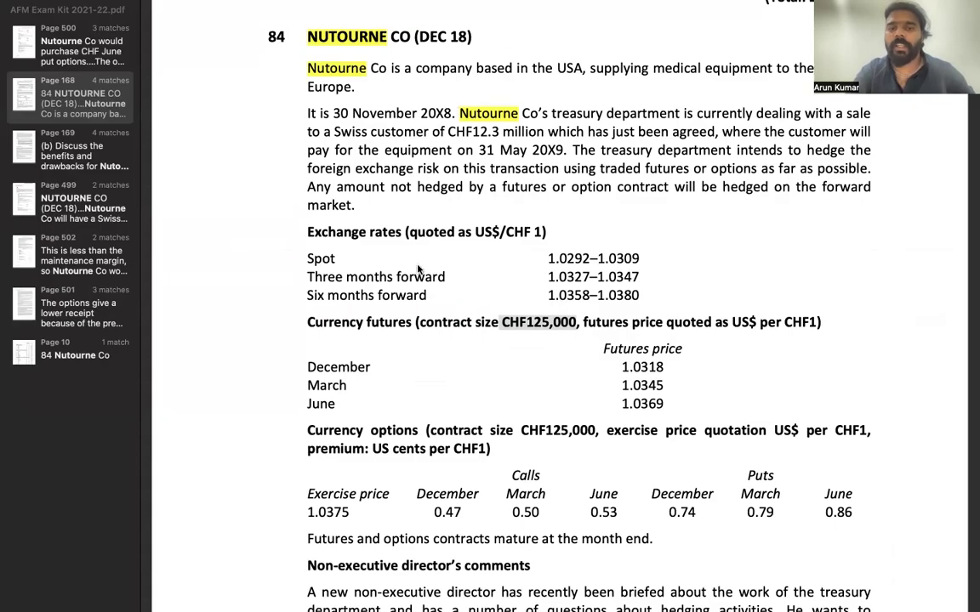
key(super+Tab)
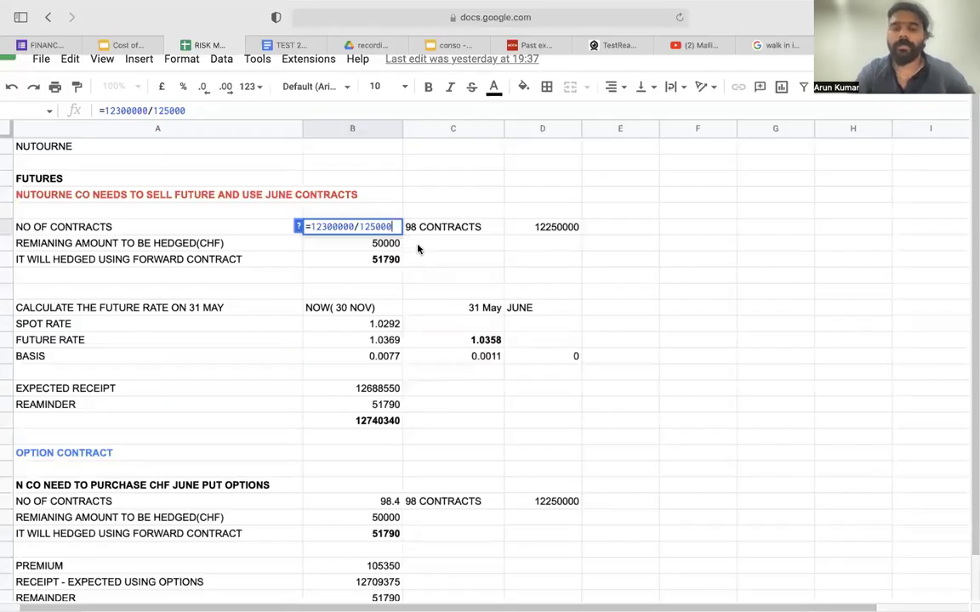
key(Escape)
double_click(414, 262)
key(Return)
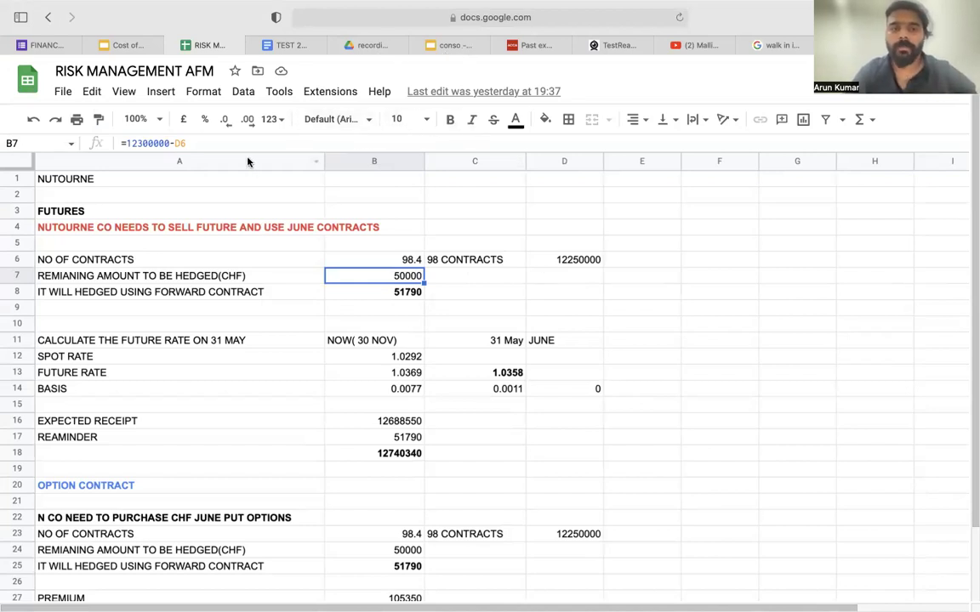
click(369, 265)
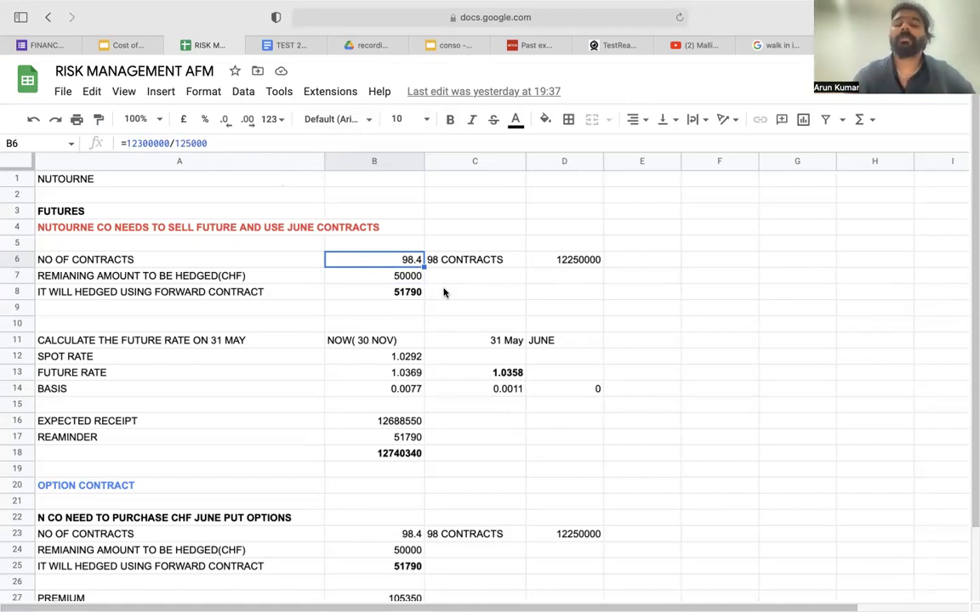
click(464, 265)
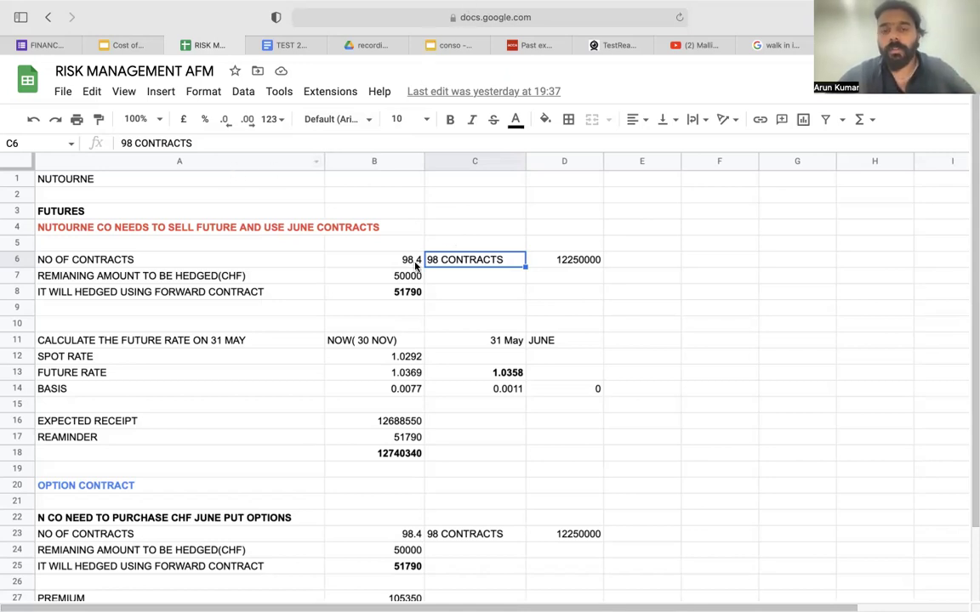
Step: Check the hedged amount formula in D6 and add the label "chf" above it in D5
double_click(553, 264)
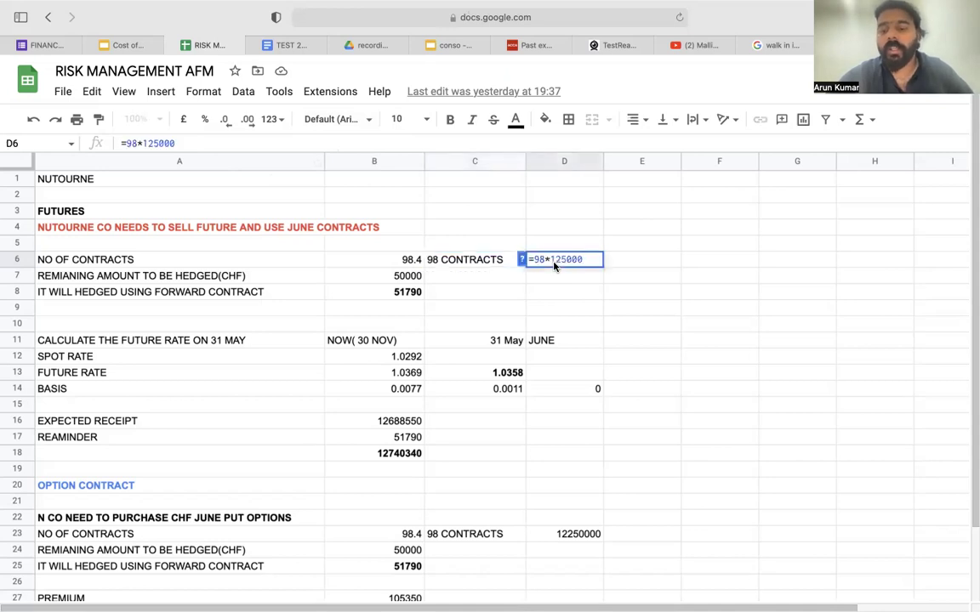
click(587, 291)
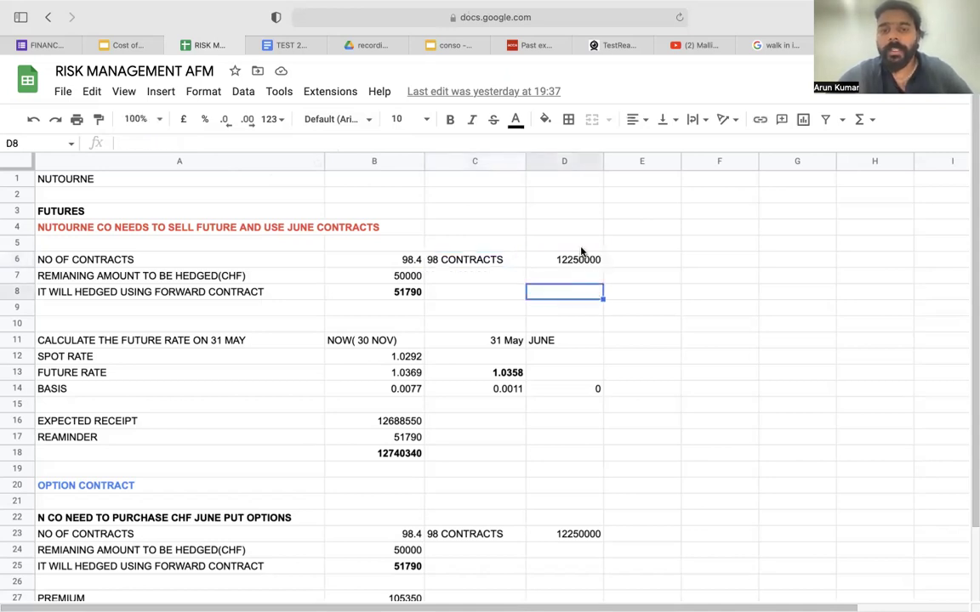
click(580, 244)
text(chf)
click(667, 310)
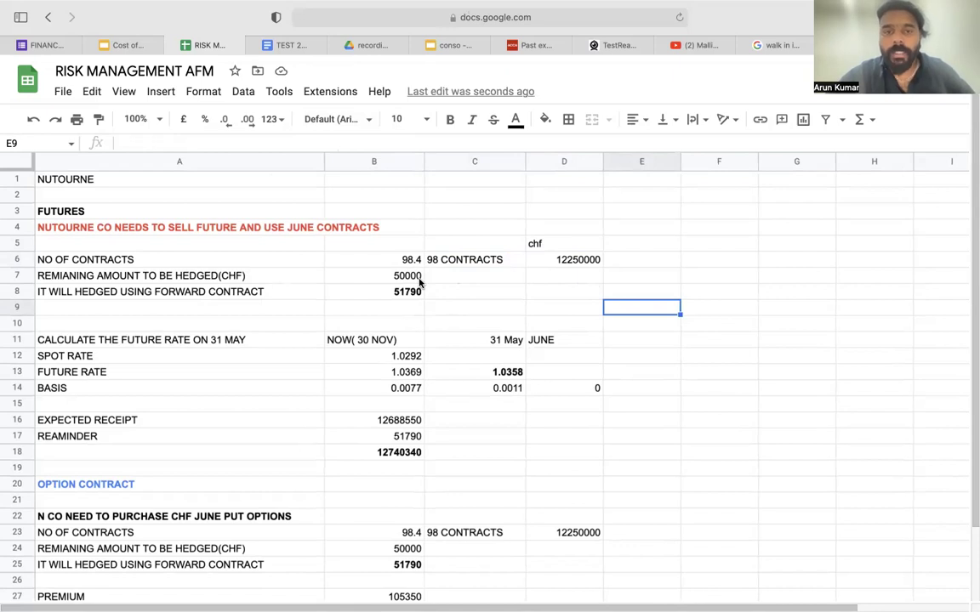
Step: Examine the formulas for the remaining amount to be hedged in B7 and the forward contract hedge in B8
double_click(419, 281)
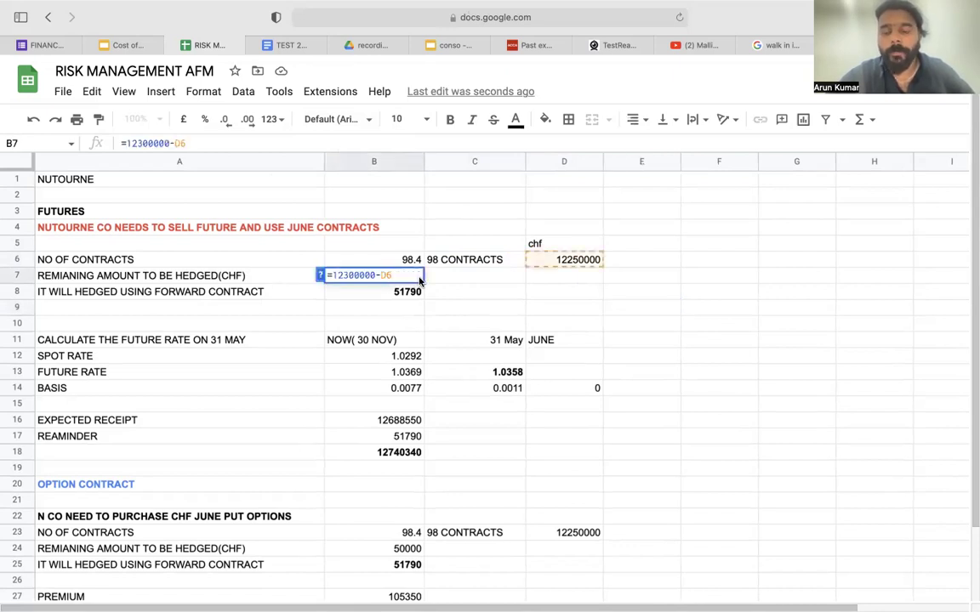
key(Return)
double_click(384, 280)
key(Return)
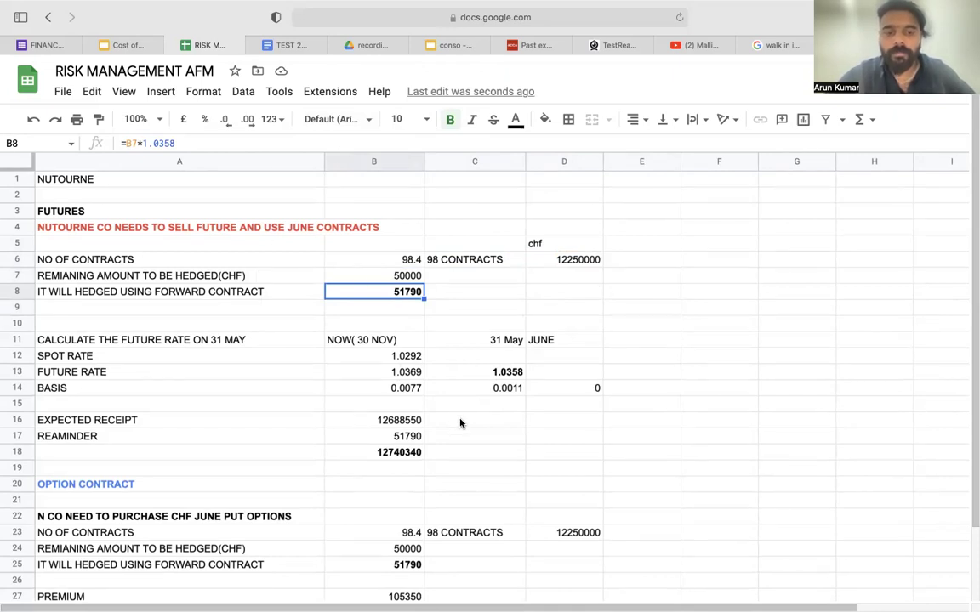
scroll(459, 422, down, 2)
scroll(459, 423, down, 1)
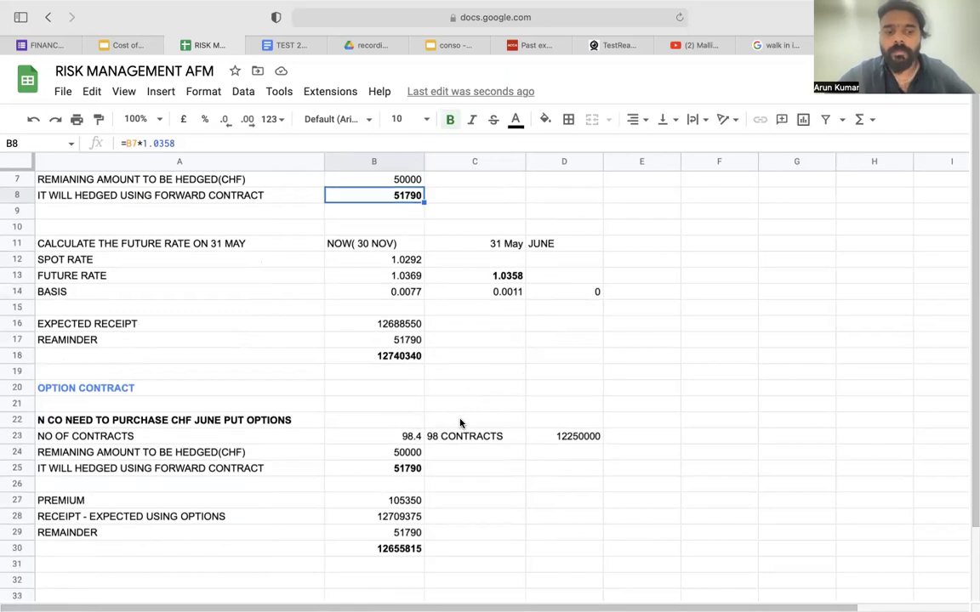
scroll(461, 423, up, 2)
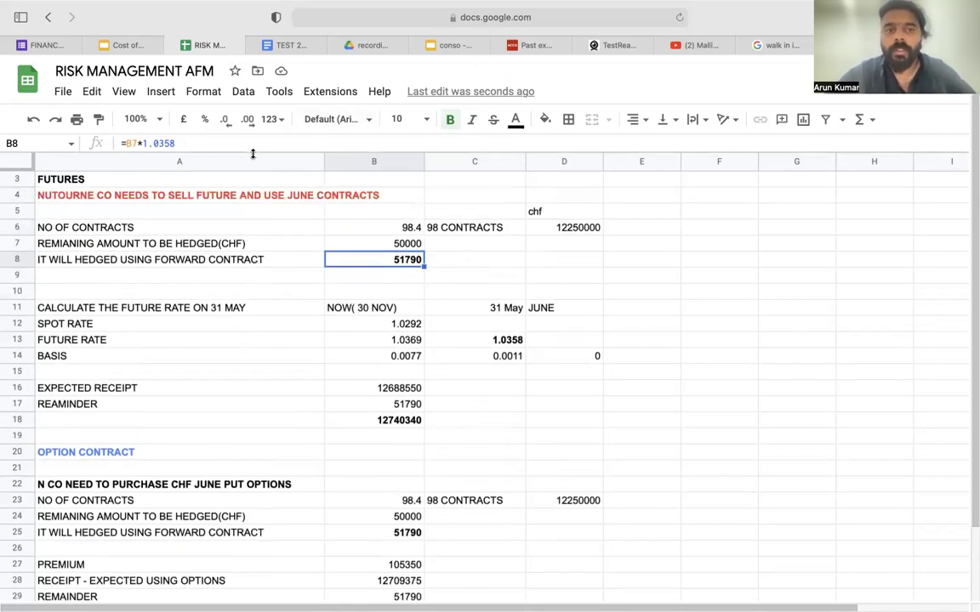
click(366, 244)
double_click(368, 244)
key(Return)
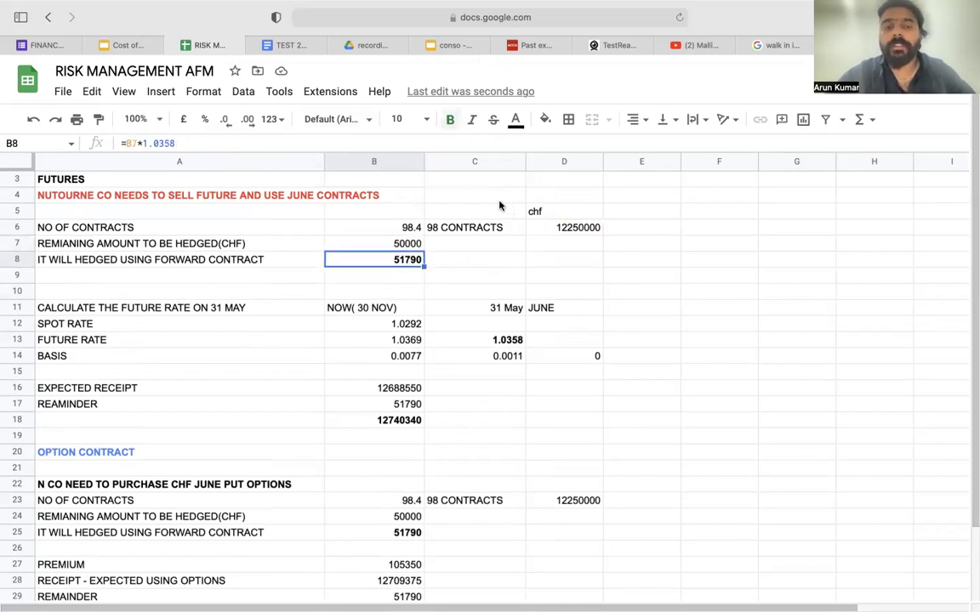
Step: Enter the note "chf 50000" in C7 beside the remaining amount and "underhedged" in D7
click(436, 248)
text(chf 50)
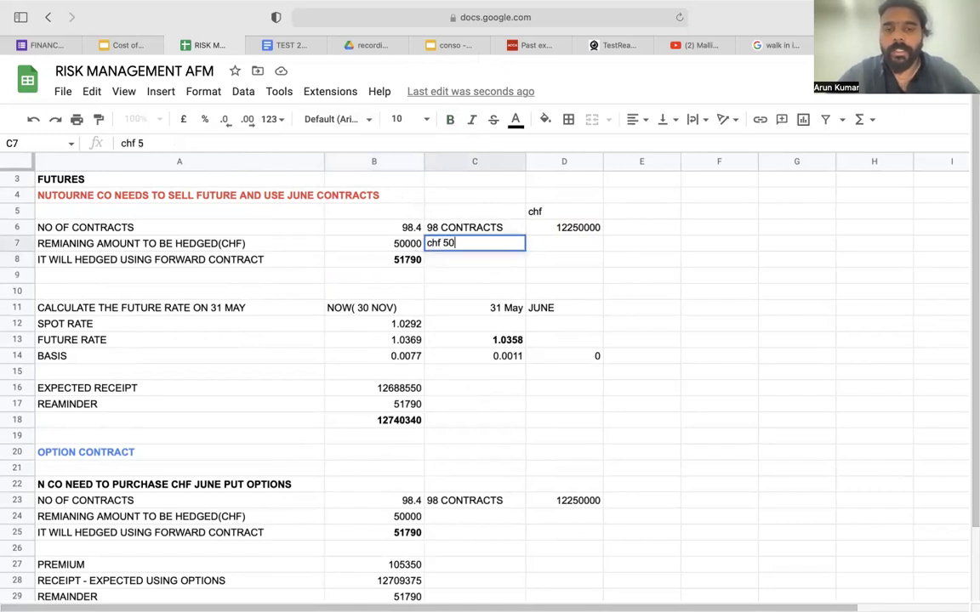
text(000)
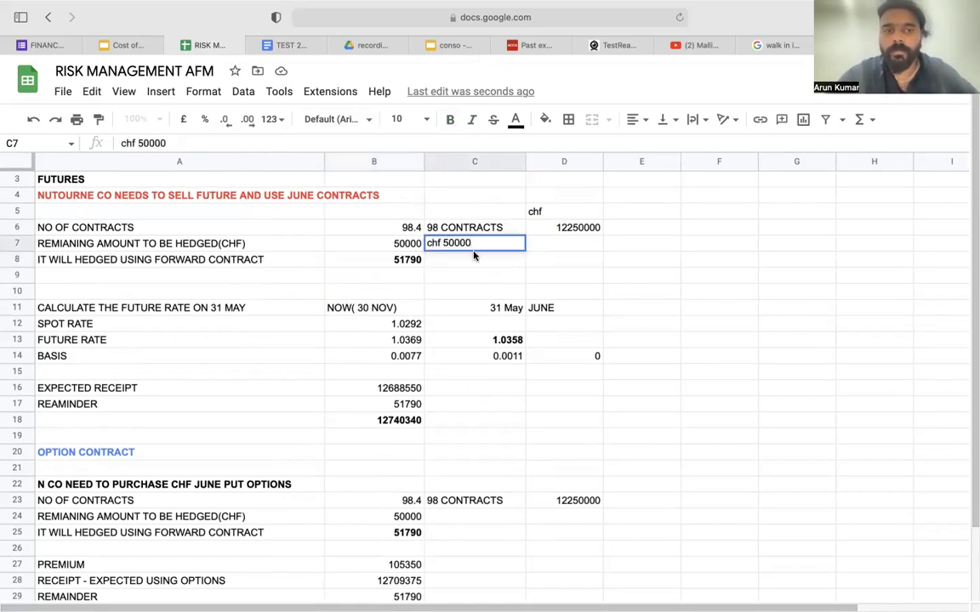
key(Tab)
text(underhedged)
key(ctrl+Return)
click(559, 257)
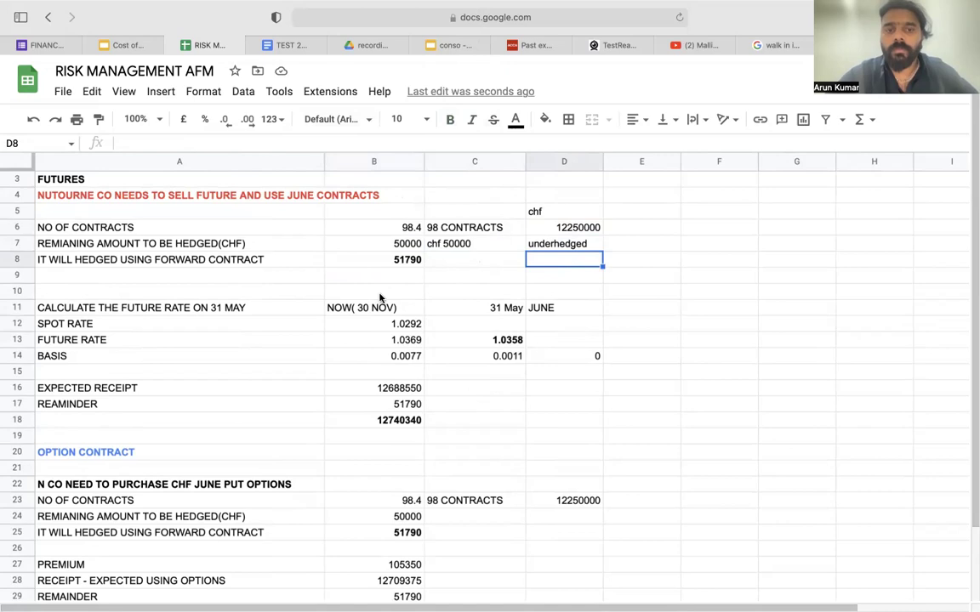
Step: Switch to the exam kit PDF and examine the six months forward exchange rates in the Nutourne question
key(super+Tab)
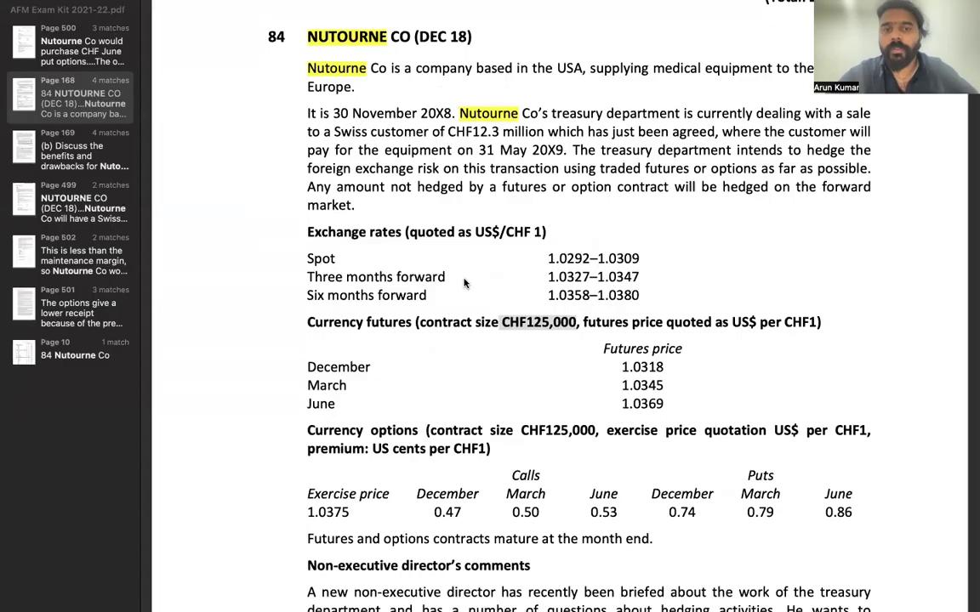
drag(547, 302, 637, 299)
click(570, 297)
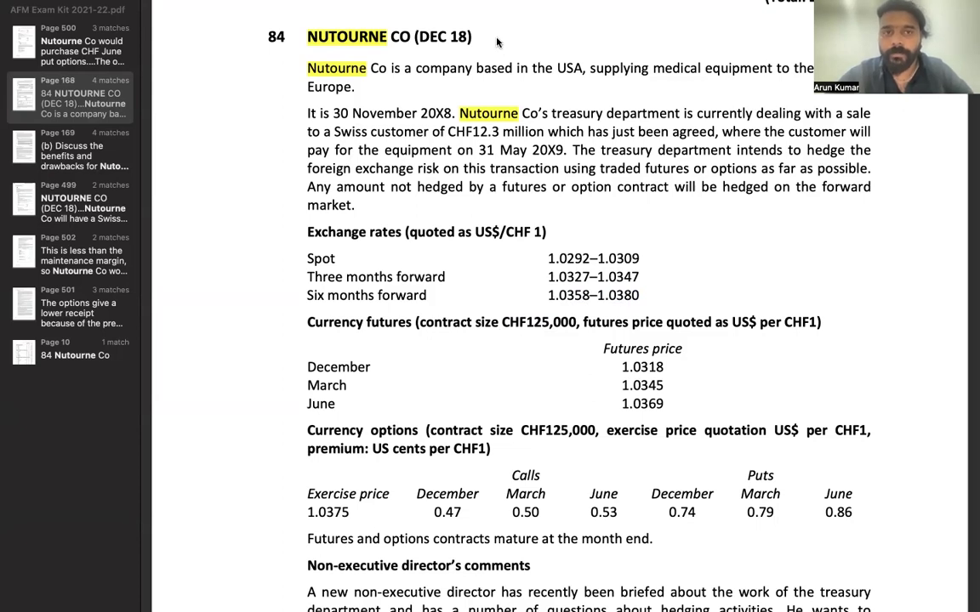
double_click(561, 295)
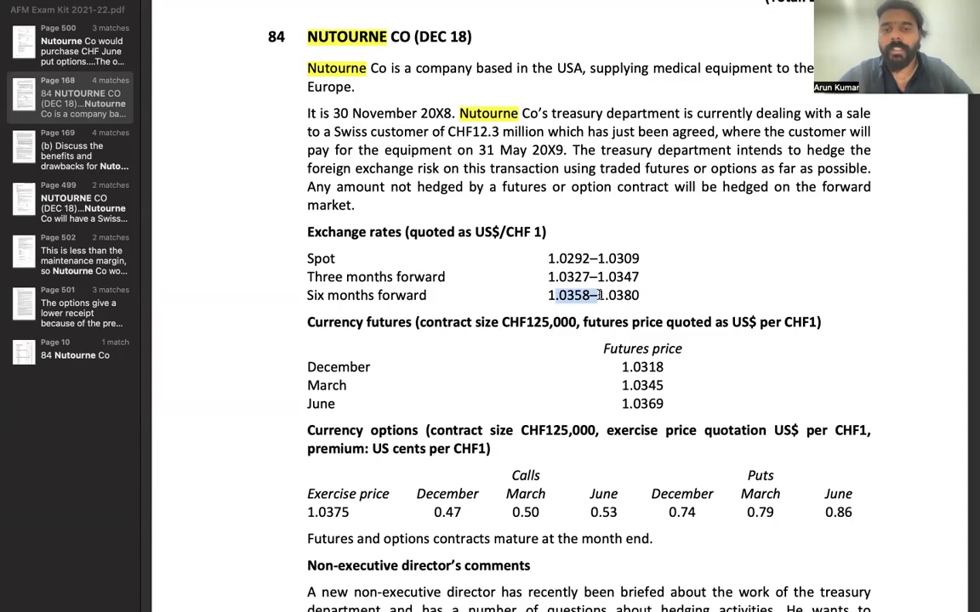
click(547, 296)
drag(547, 296, 588, 298)
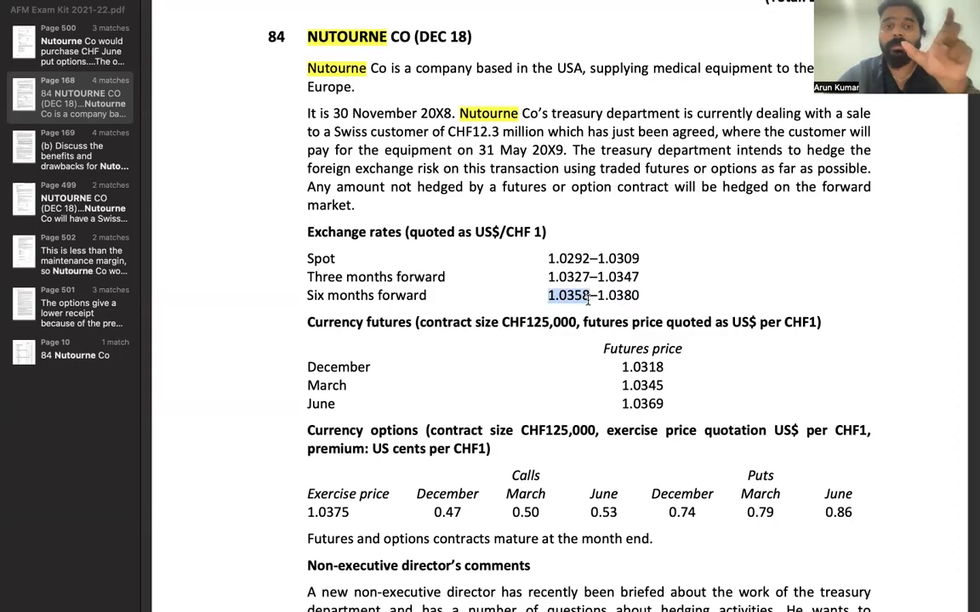
click(529, 105)
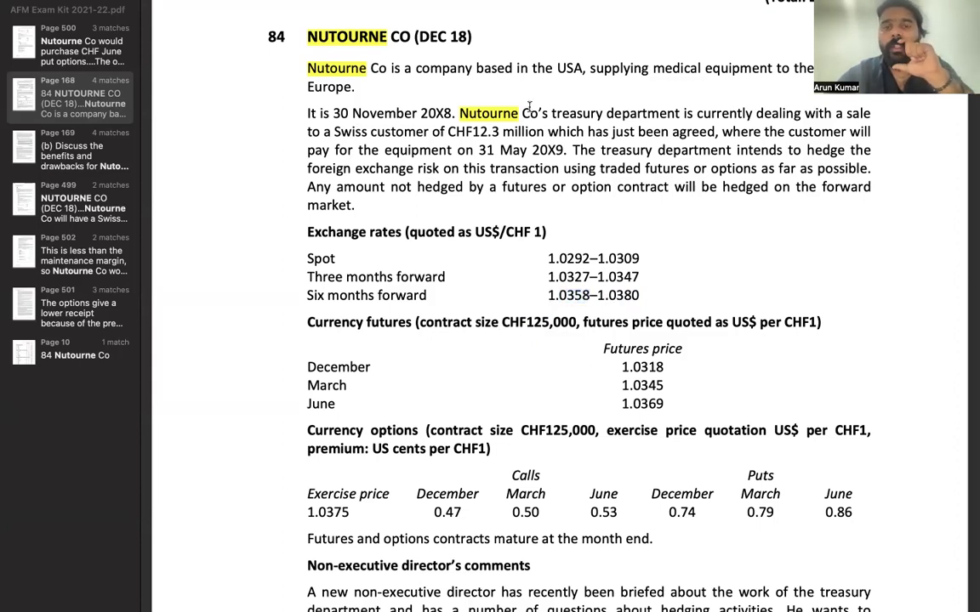
Step: Check the forward contract formula in cell B8 of the Google Sheets workbook against the six months forward rate in the PDF
key(super+Tab)
double_click(405, 262)
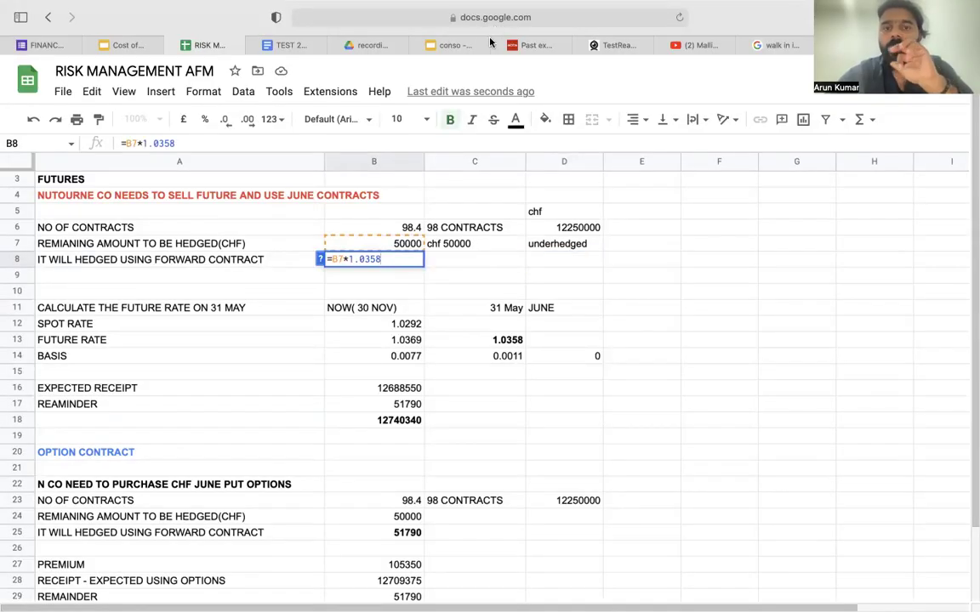
key(super+Tab)
drag(546, 298, 598, 297)
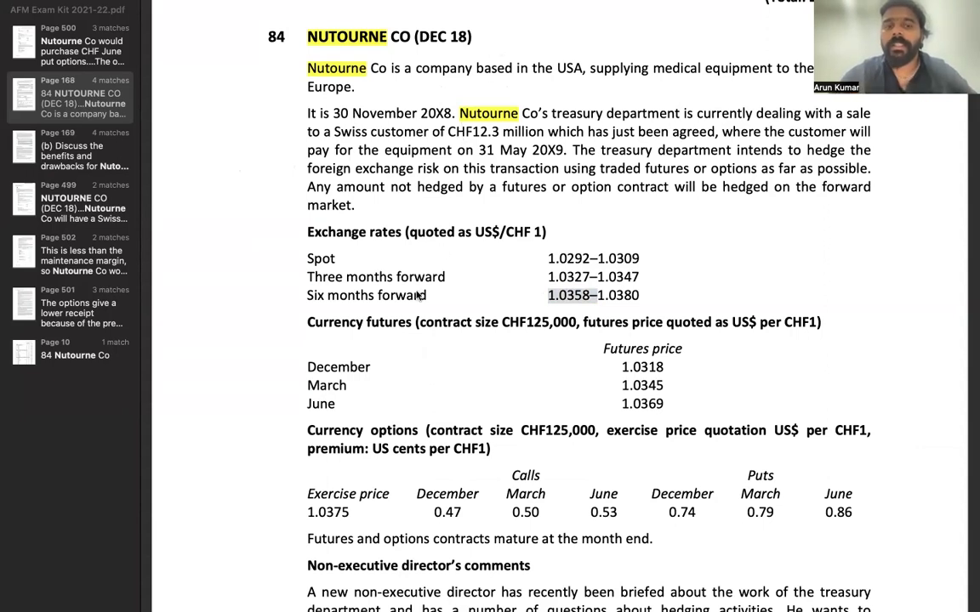
key(super+Tab)
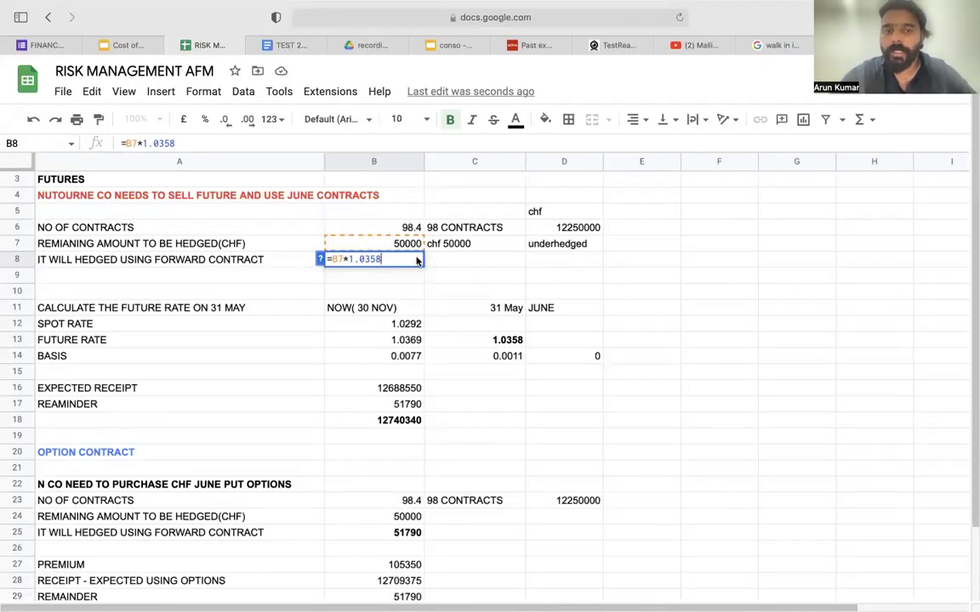
key(Return)
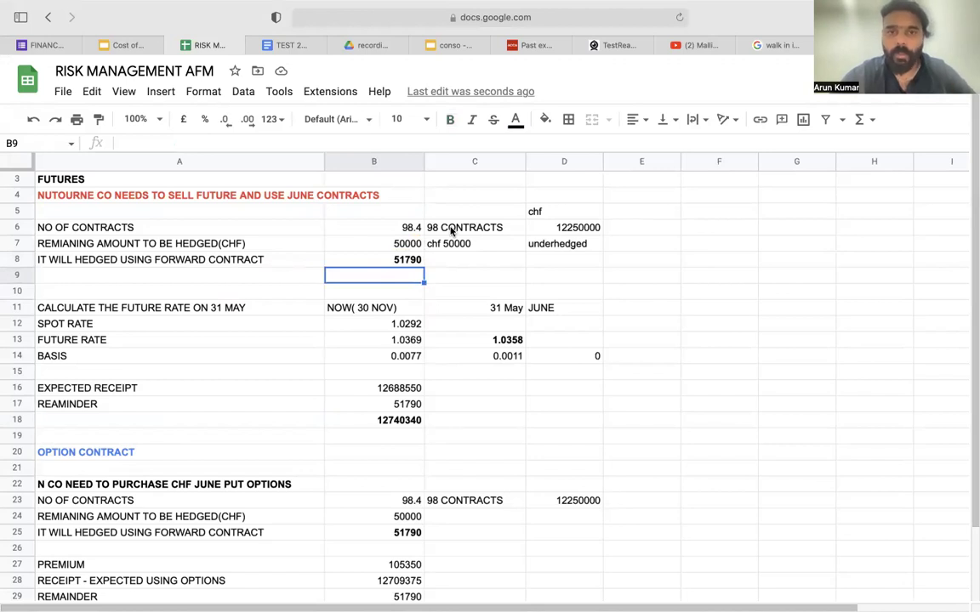
Step: Review the hedged CHF amount formula in D6, the remaining amount formula in B7 and the note in D7
click(562, 228)
key(Return)
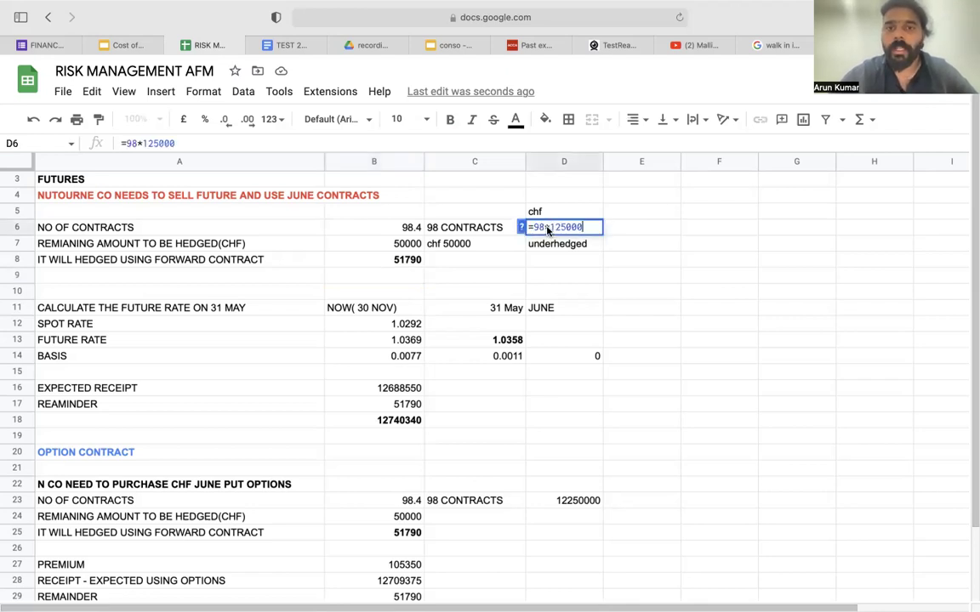
key(Return)
click(568, 230)
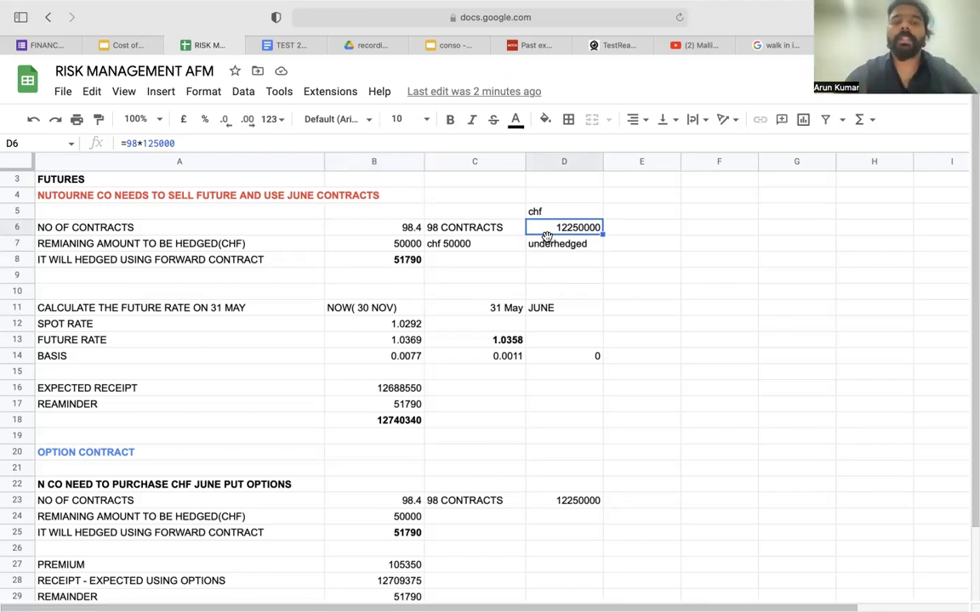
click(393, 243)
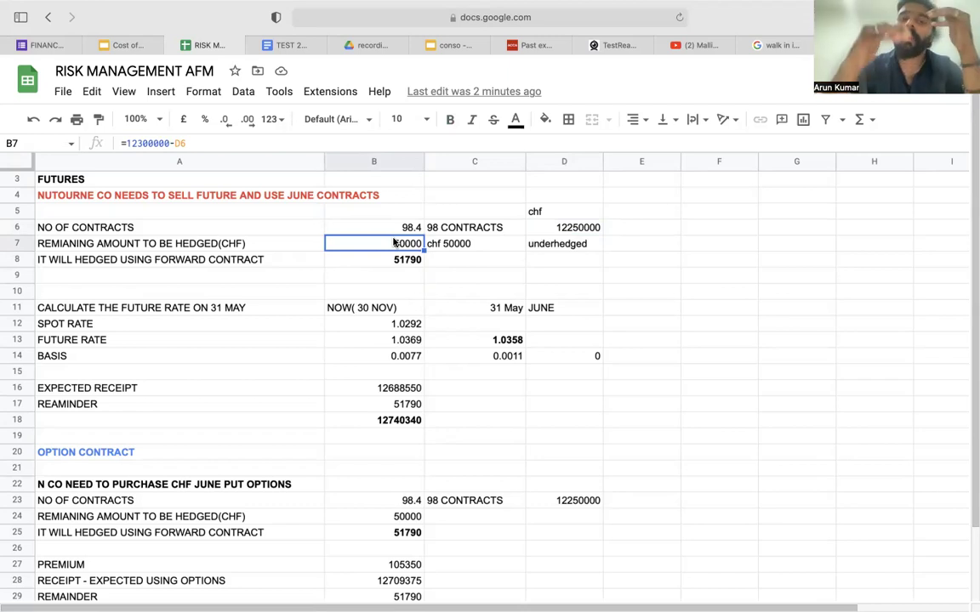
double_click(545, 247)
key(Return)
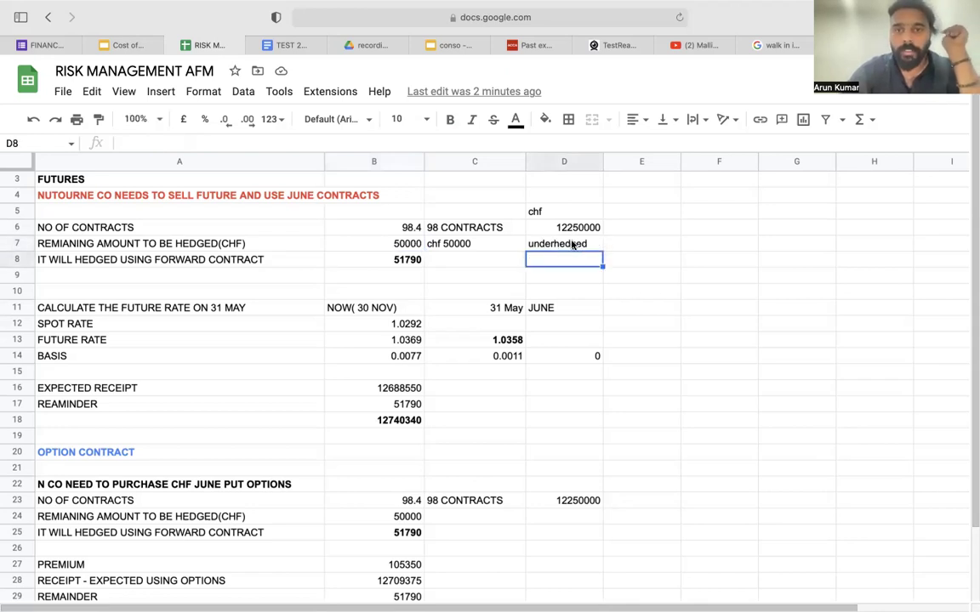
Step: Compare the forward contract formula in B8 with the exchange rates in the exam kit PDF, returning to Google Sheets
double_click(417, 259)
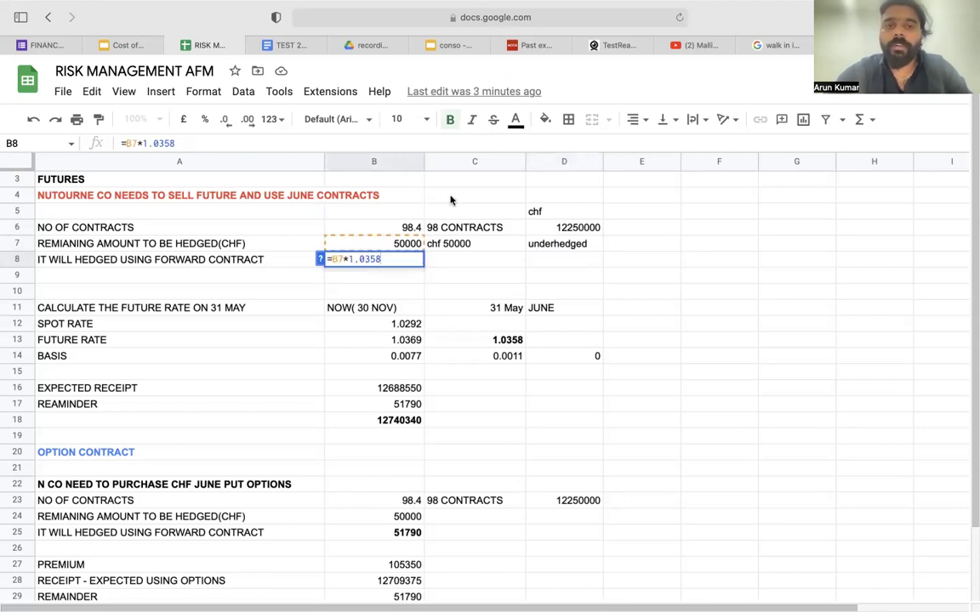
key(super+Tab)
drag(548, 256, 591, 296)
click(591, 296)
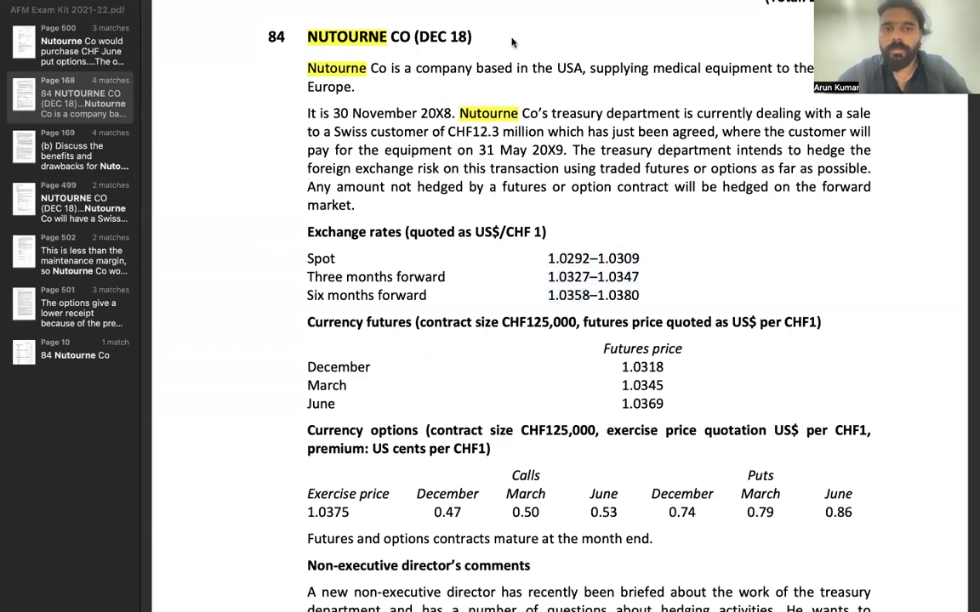
key(super+Tab)
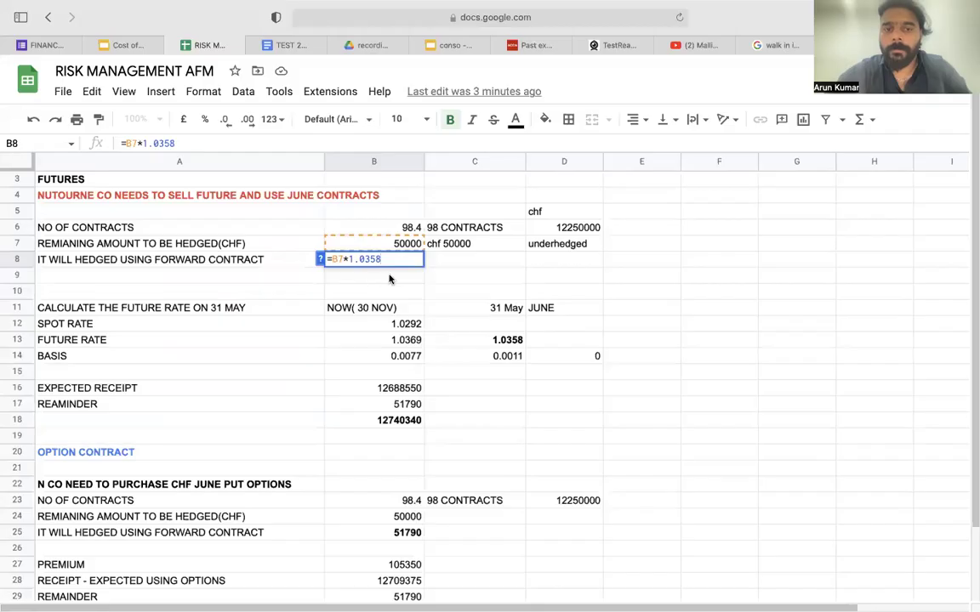
click(451, 274)
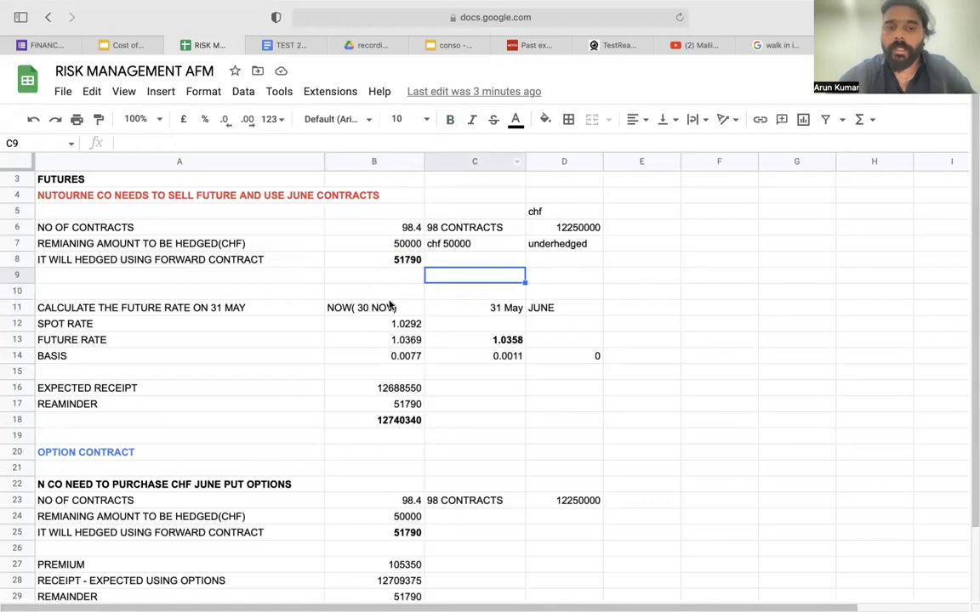
Step: Switch to the exam kit PDF and examine the June futures price and the spot rate in the Nutourne question
key(super+Tab)
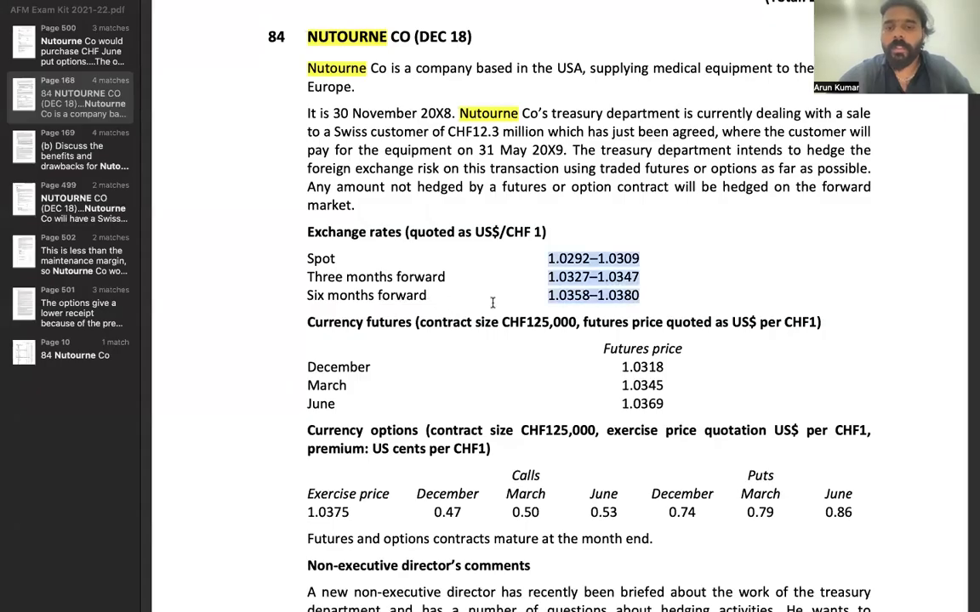
click(627, 322)
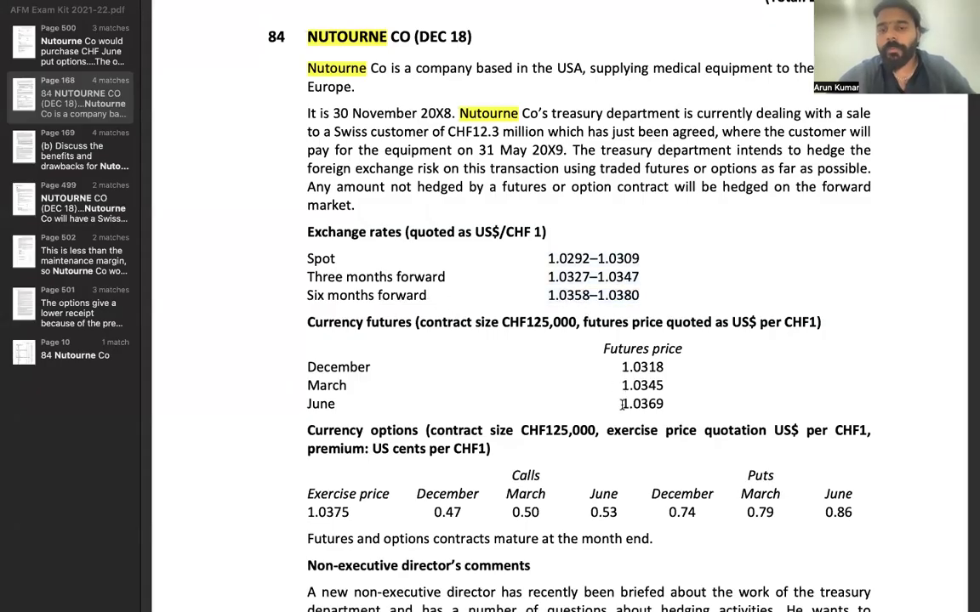
drag(620, 404, 665, 404)
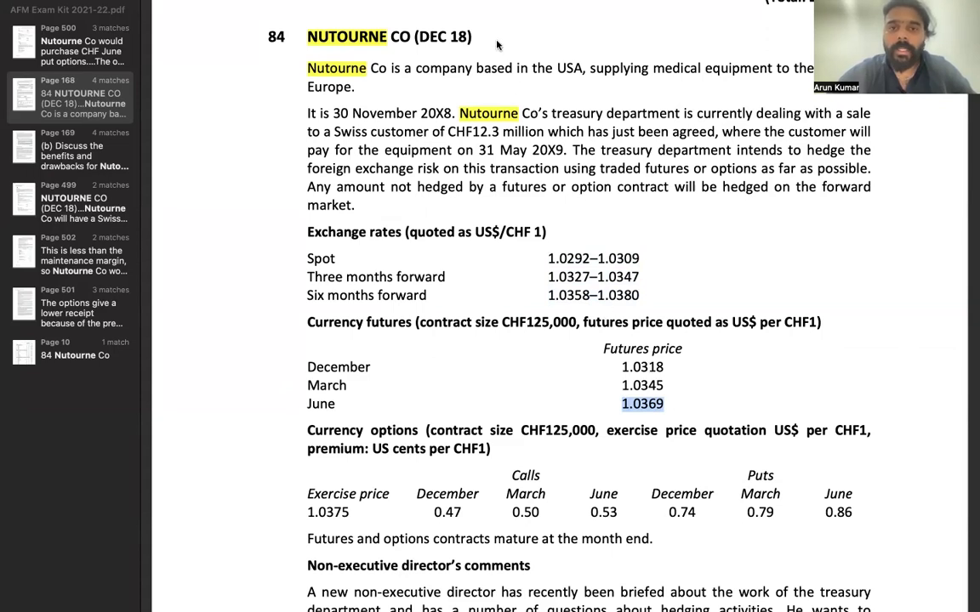
click(542, 241)
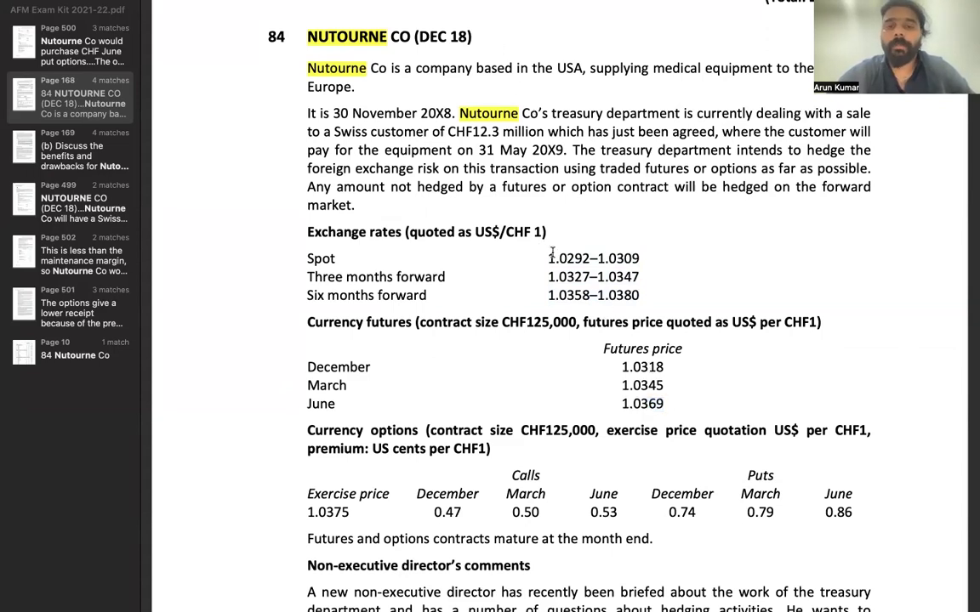
drag(552, 252, 584, 262)
click(587, 260)
click(584, 259)
click(521, 233)
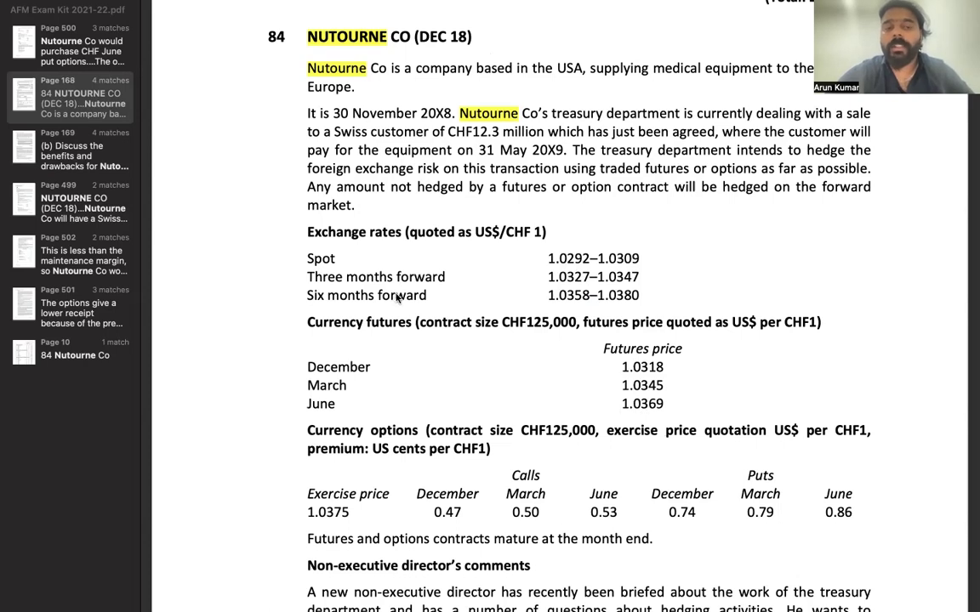
Step: Switch back to Google Sheets and examine the 30 November basis formula in B14 and the date headings in row 11
key(super+Tab)
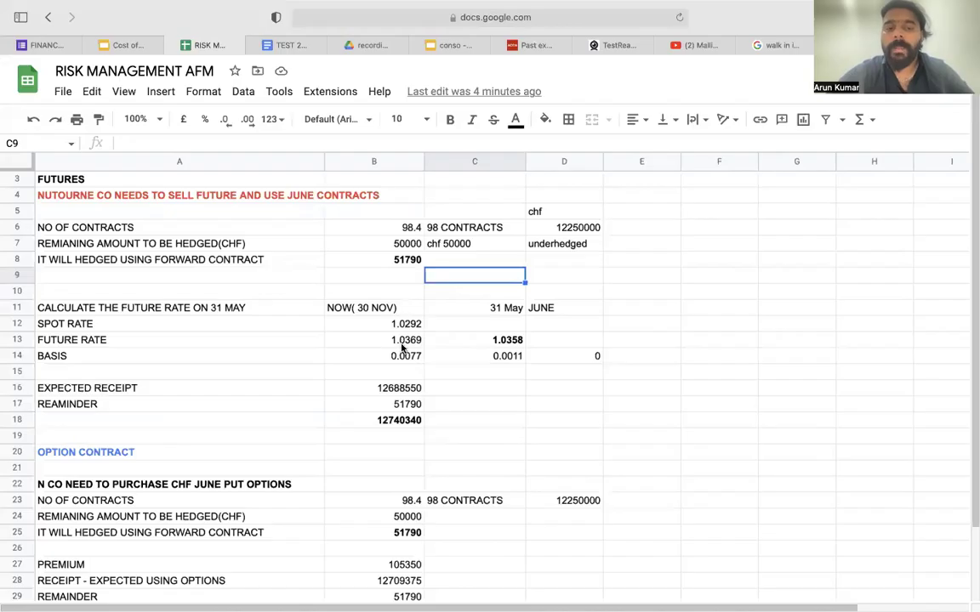
double_click(406, 357)
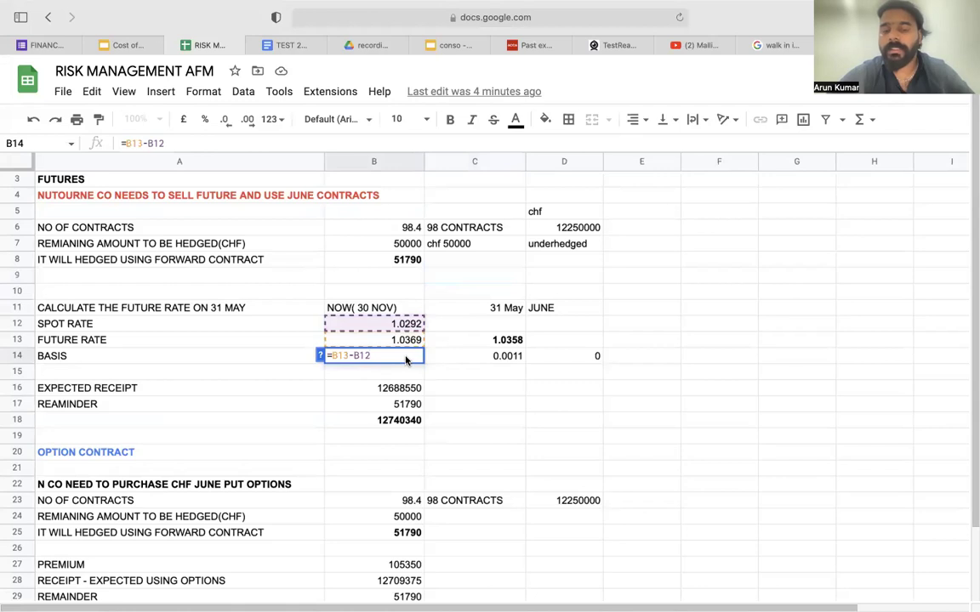
key(Return)
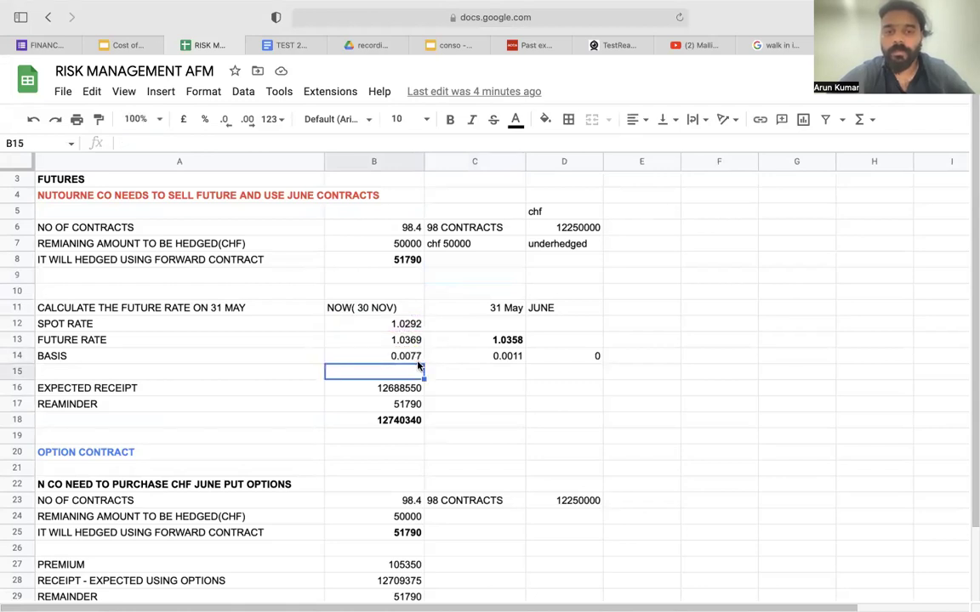
double_click(411, 359)
key(Return)
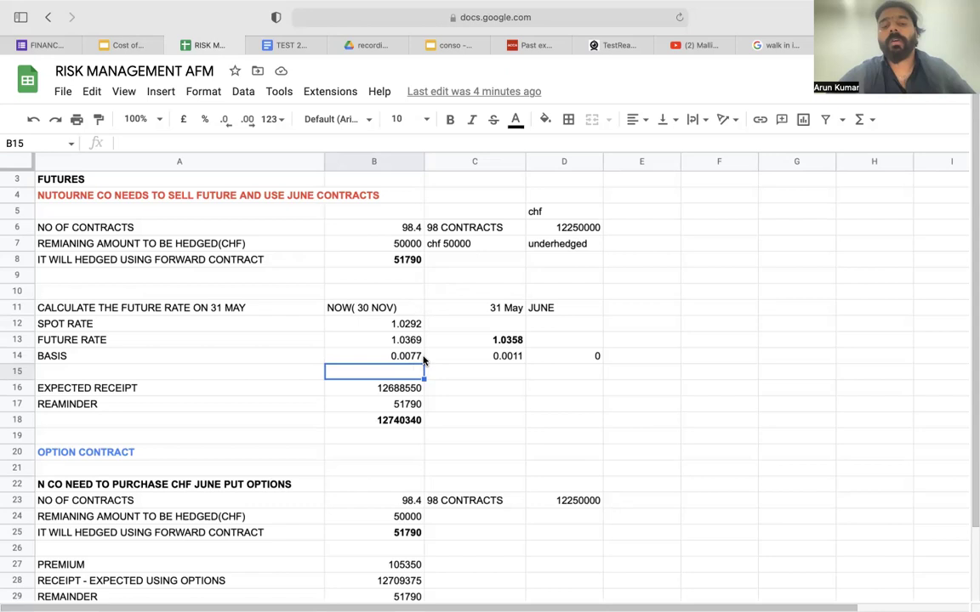
click(389, 312)
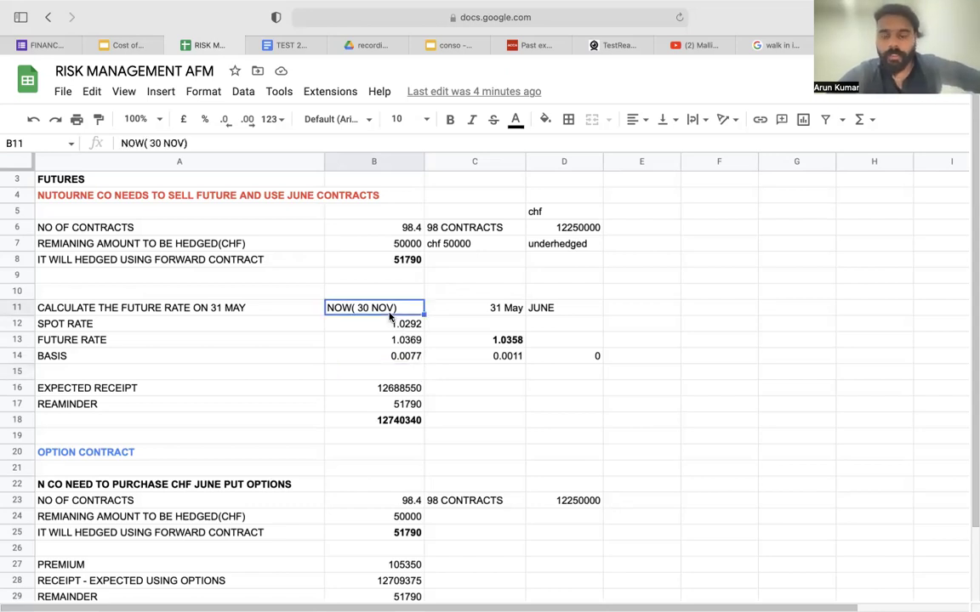
click(464, 310)
click(563, 294)
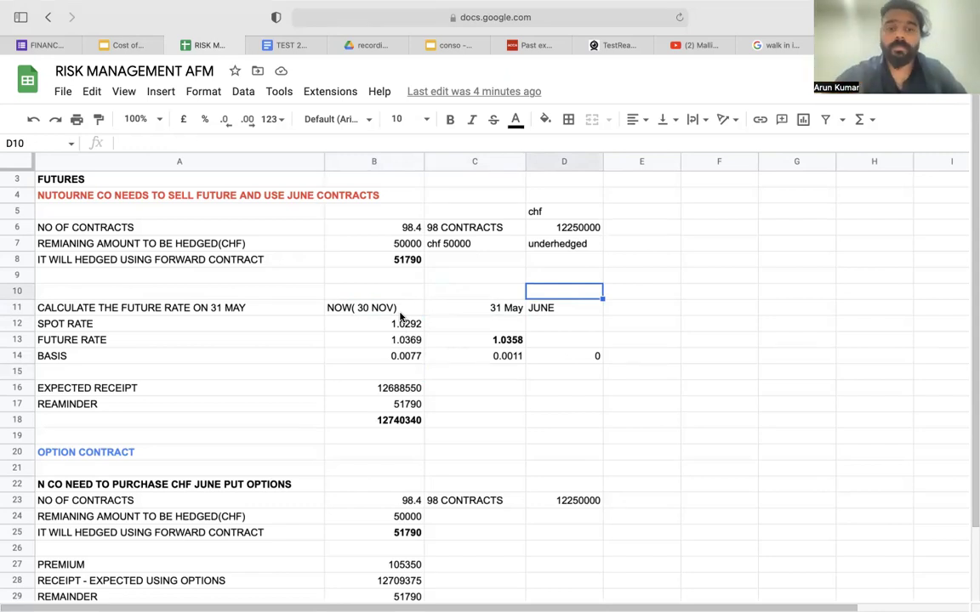
Step: Examine the formulas for the 31 May basis in C14 and the 31 May future rate in C13
click(455, 357)
double_click(455, 356)
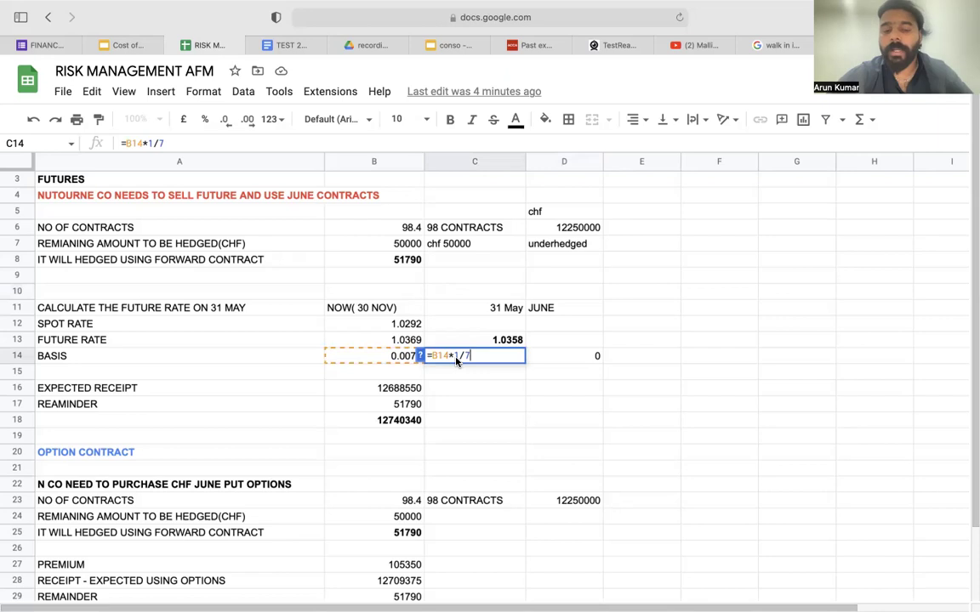
key(Return)
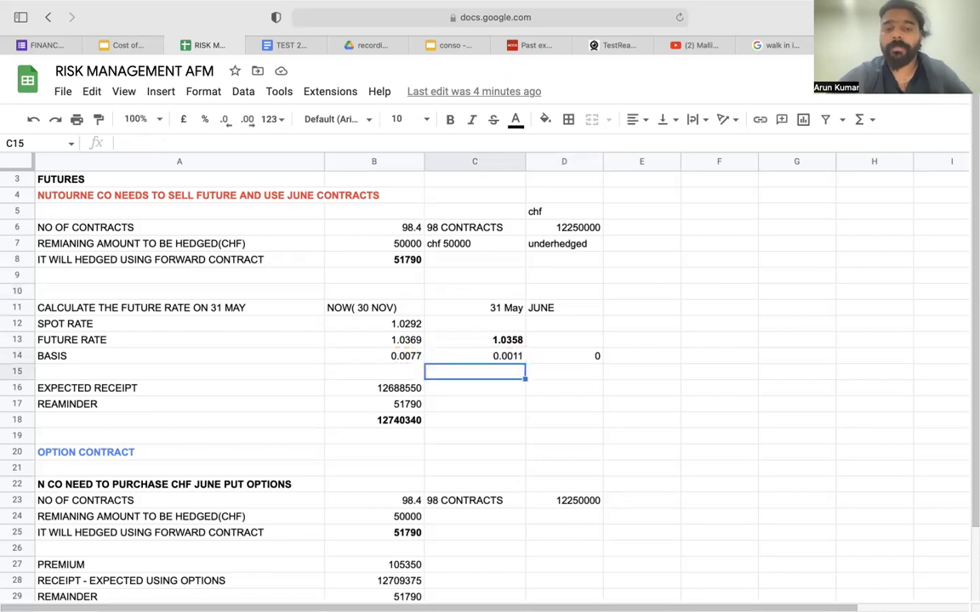
double_click(509, 352)
key(Return)
click(508, 355)
double_click(509, 355)
key(Return)
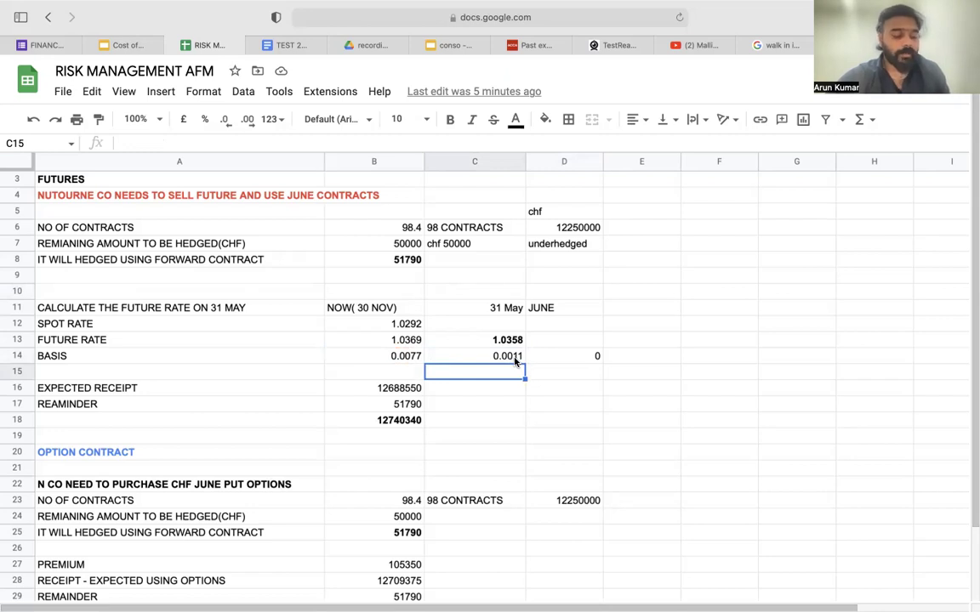
double_click(466, 344)
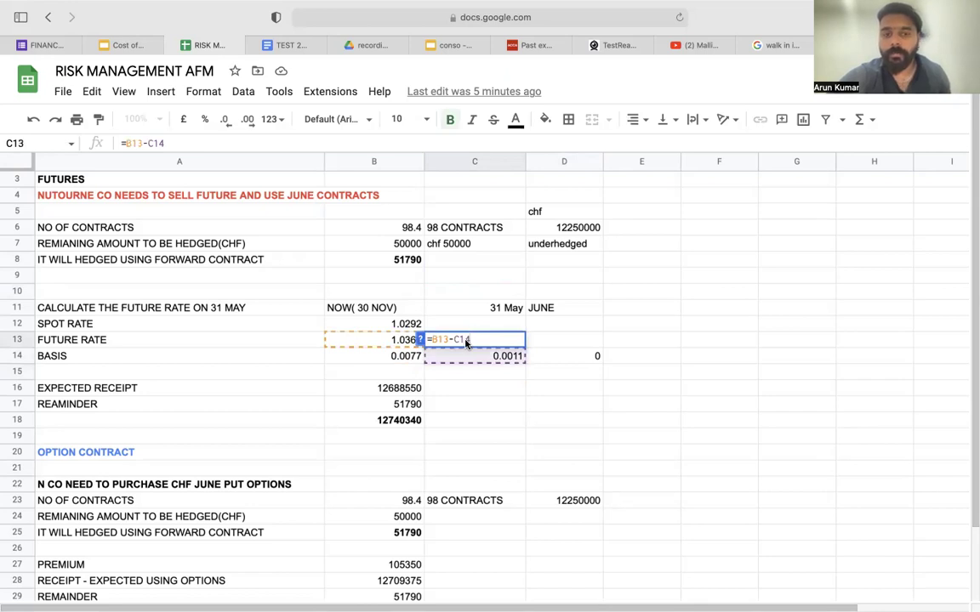
key(Return)
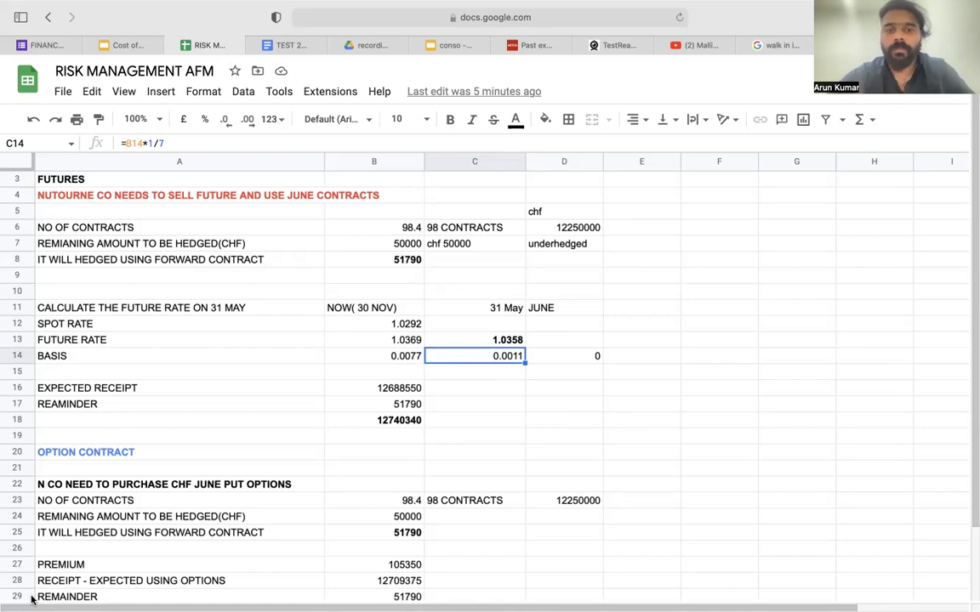
Step: Look at the Nutourne question in the PDF, return to Google Sheets and examine the expected receipt formula in B16
key(super+Tab)
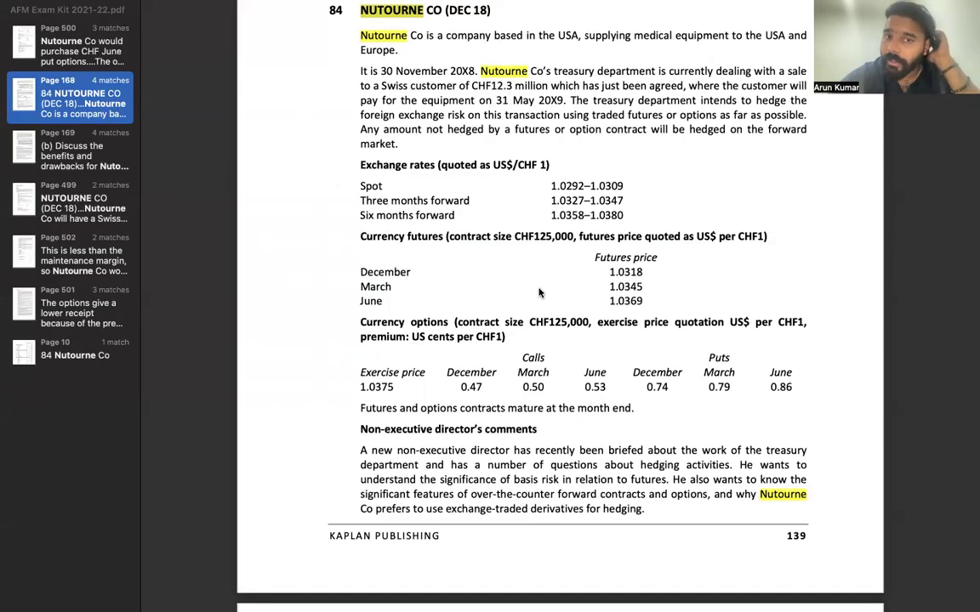
key(super+Tab)
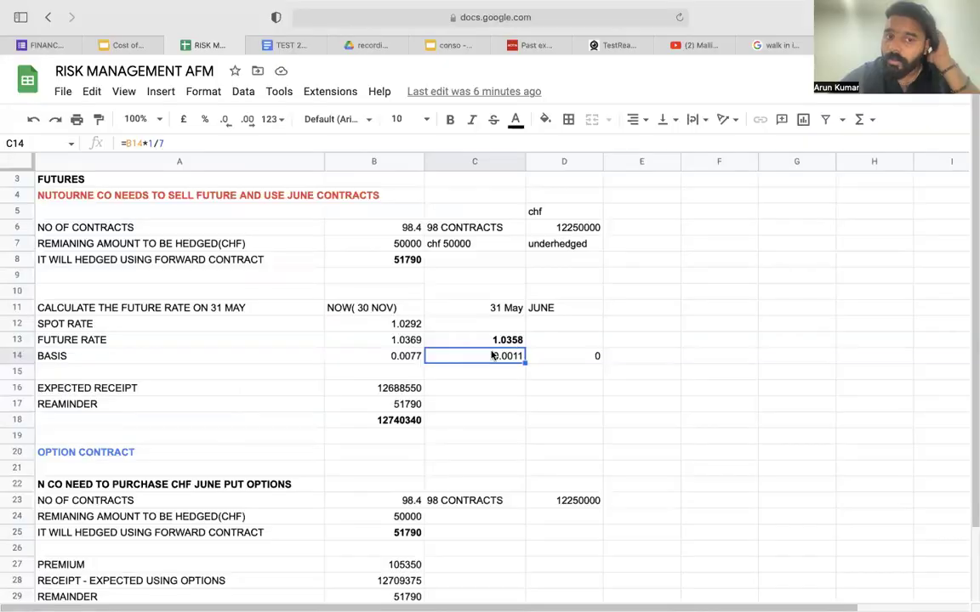
double_click(405, 389)
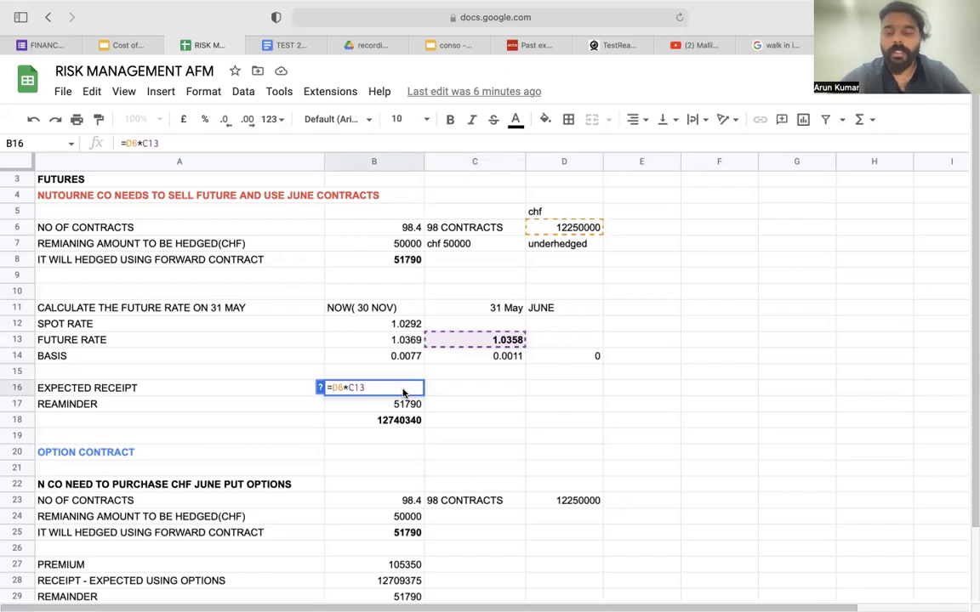
key(Return)
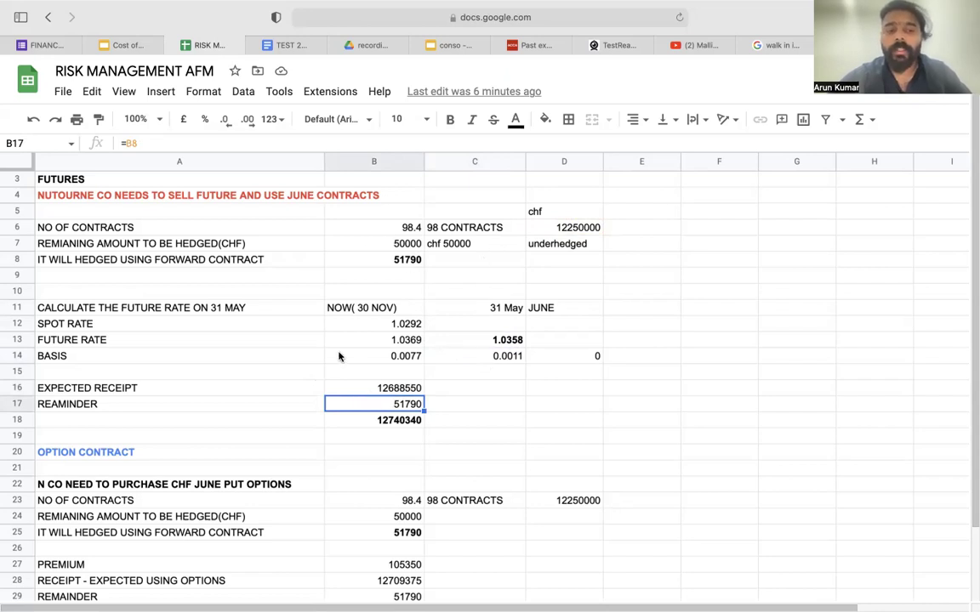
Step: Extend the expected receipt label in A16 to read "EXPECTED RECEIPT using futures"
click(201, 387)
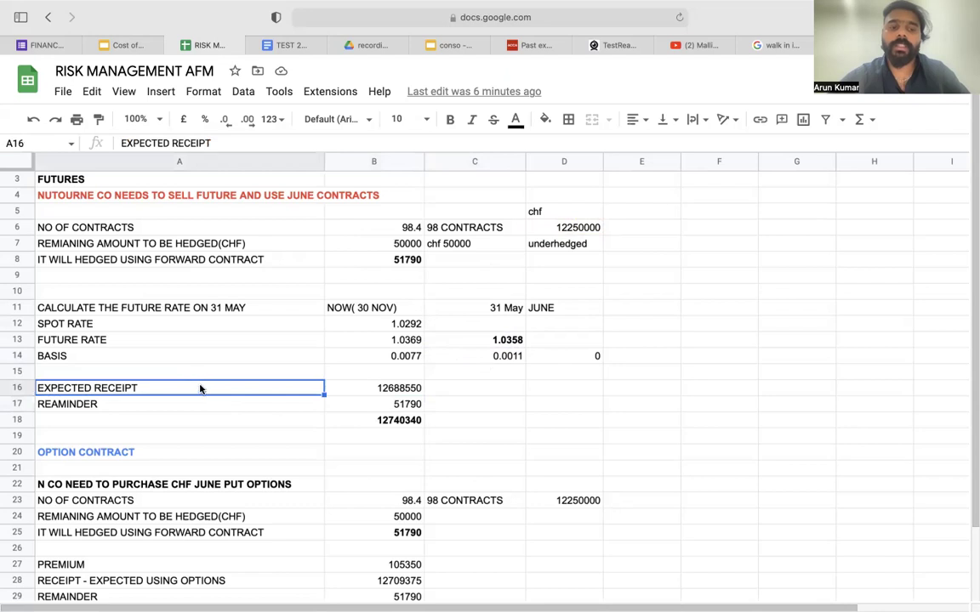
double_click(201, 388)
text(i)
text(s)
key(BackSpace)
key(BackSpace)
text(using futurex)
key(BackSpace)
text(s)
click(210, 409)
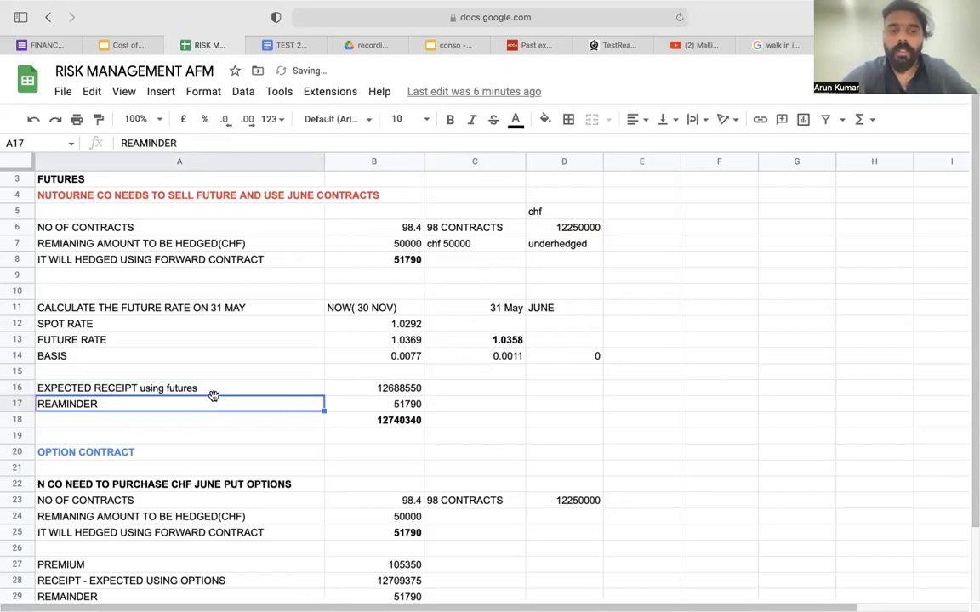
click(219, 389)
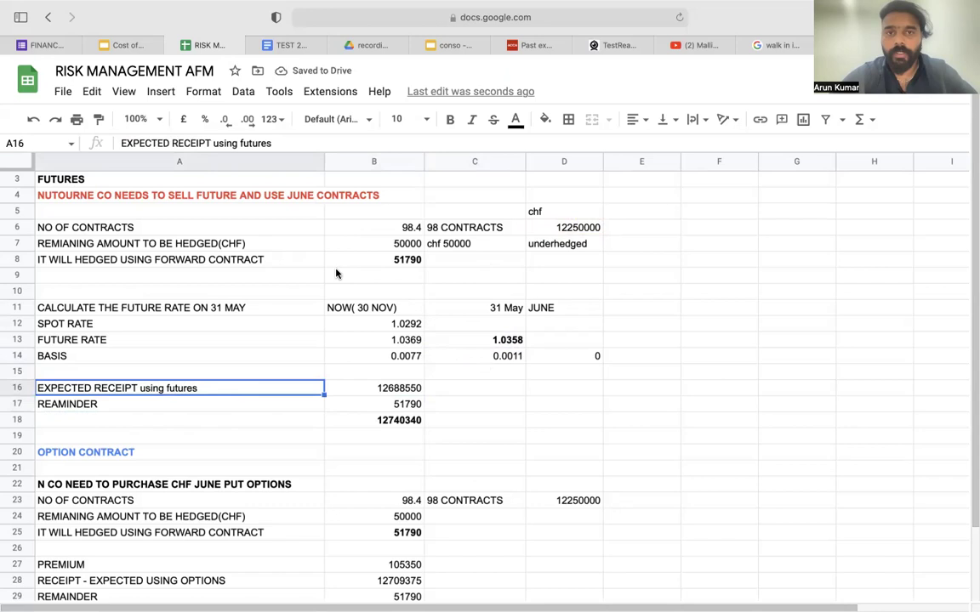
Step: Review the hedged CHF amount in D6, its "chf" heading in D5 and the contract count in C6
click(396, 198)
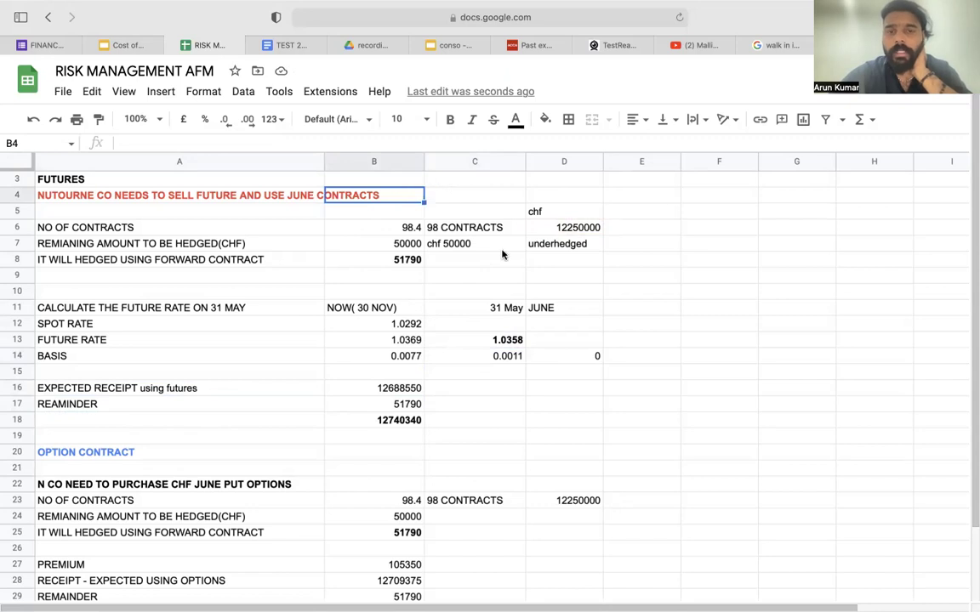
click(555, 230)
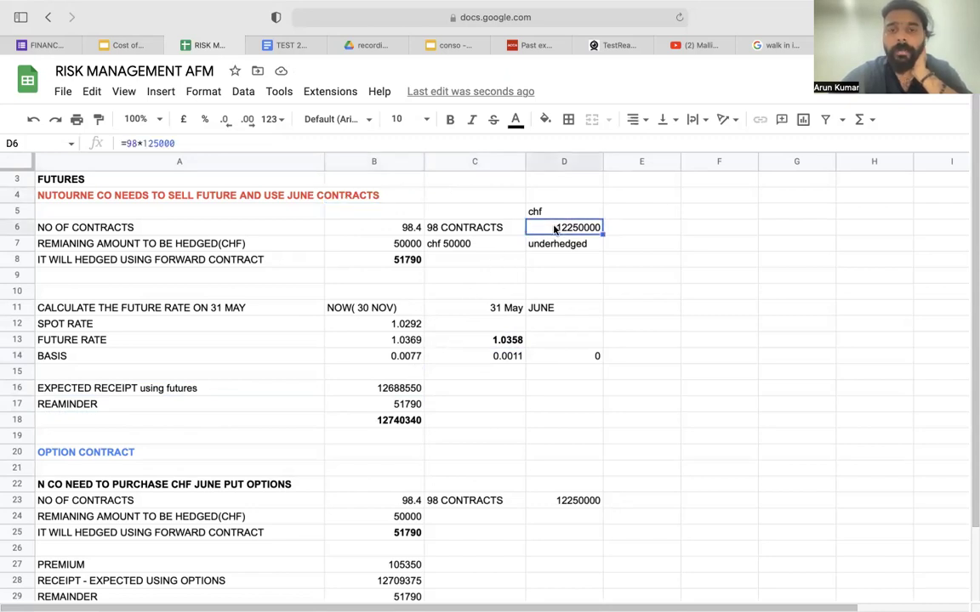
click(565, 213)
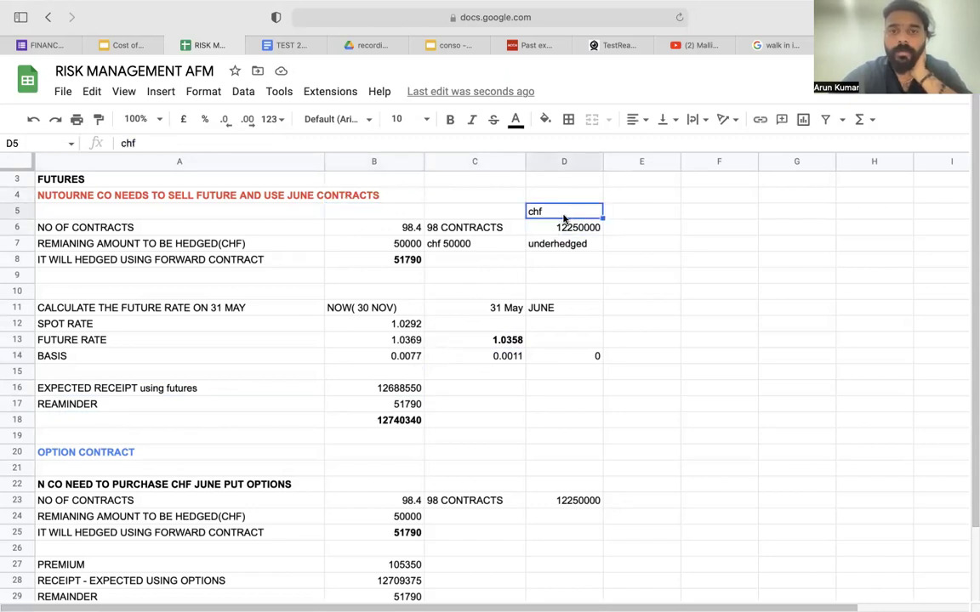
click(498, 228)
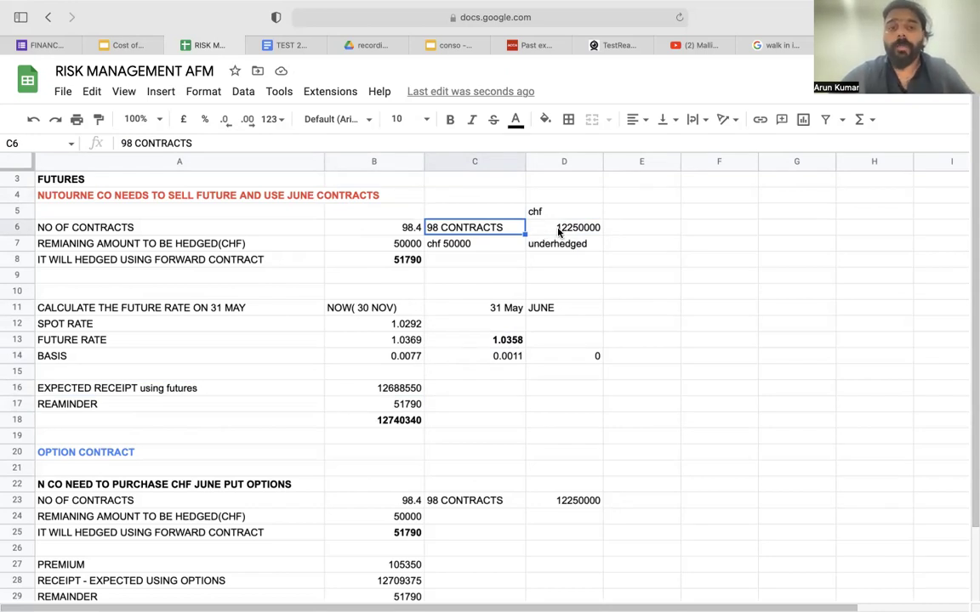
Step: Examine the formulas for the expected receipt using futures in B16 and the remainder in B17
double_click(405, 390)
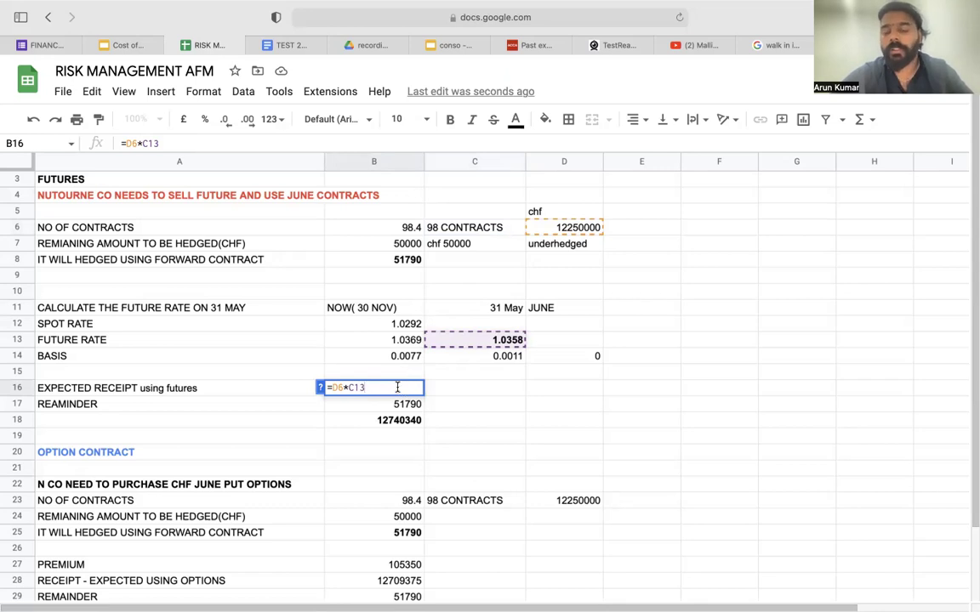
key(Return)
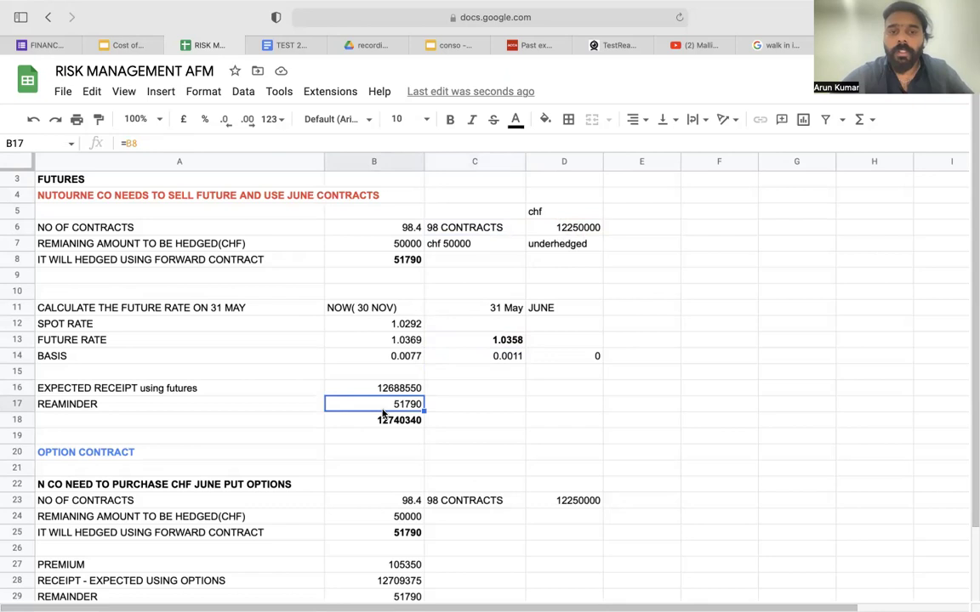
double_click(383, 409)
key(Return)
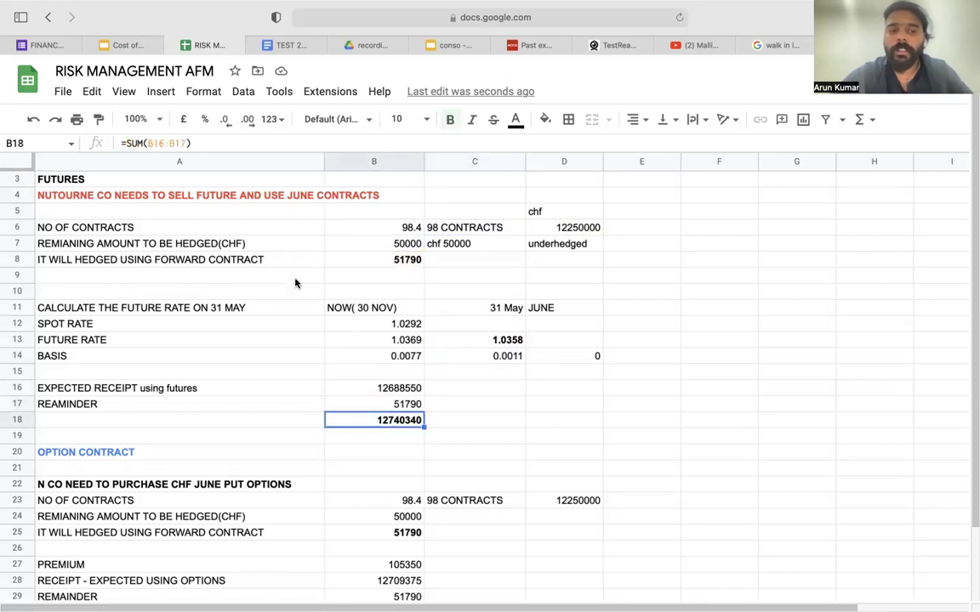
Step: Make the "IT WILL HEDGED USING FORWARD CONTRACT" label in A8 bold
click(278, 256)
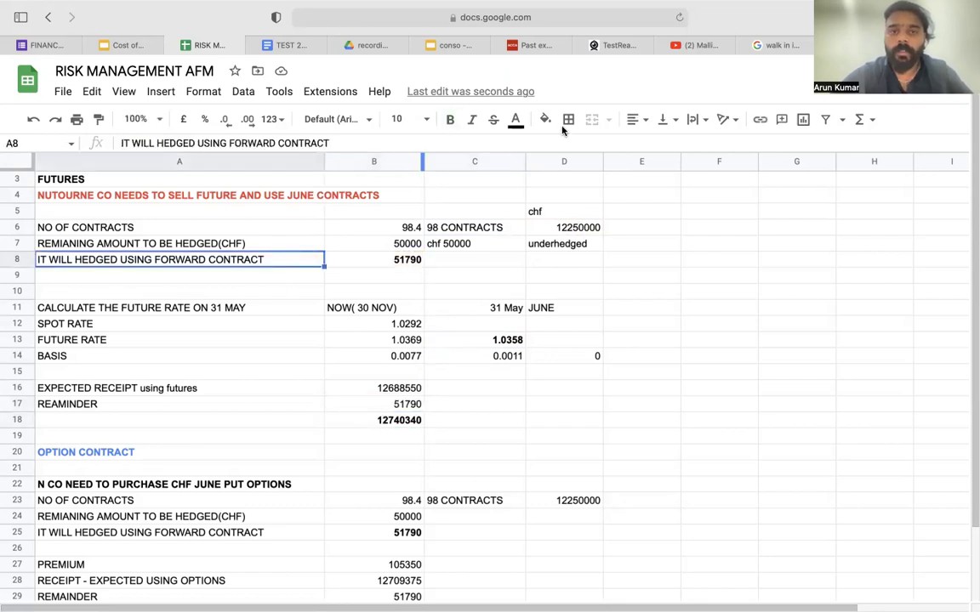
click(450, 119)
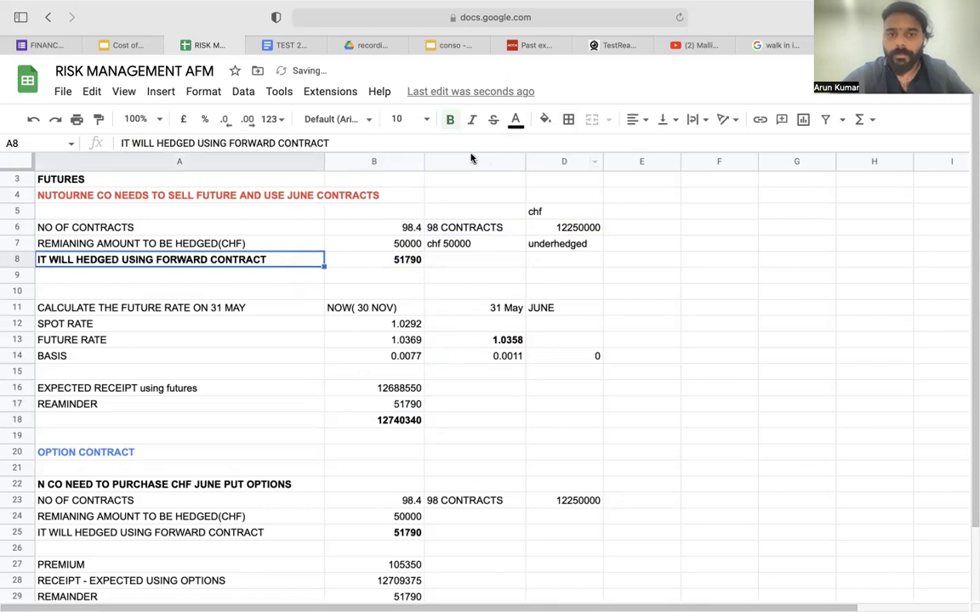
click(477, 279)
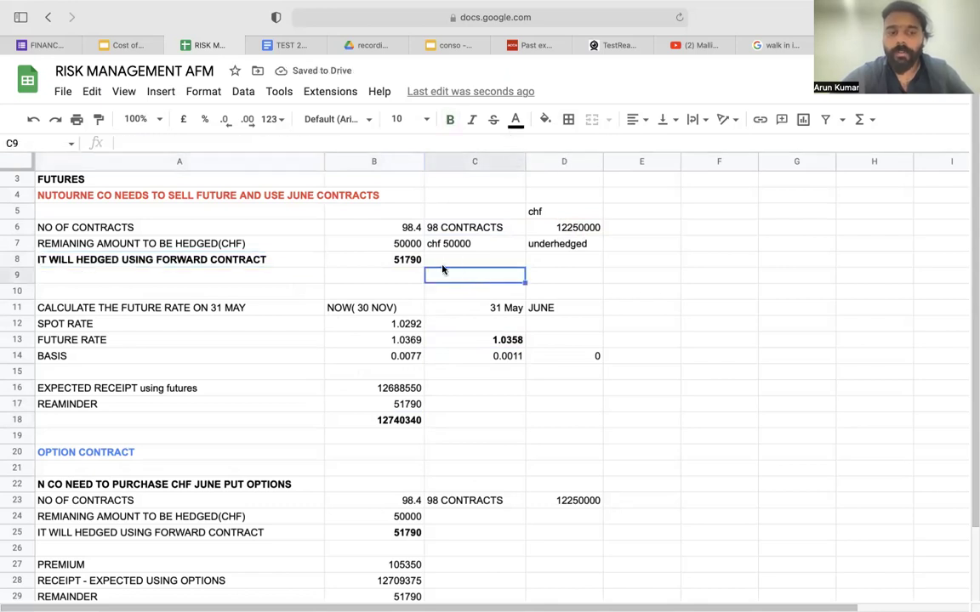
Step: Extend the remainder label in A17 to read "REAMINDER hedged forward contracts"
double_click(247, 404)
text(hedged)
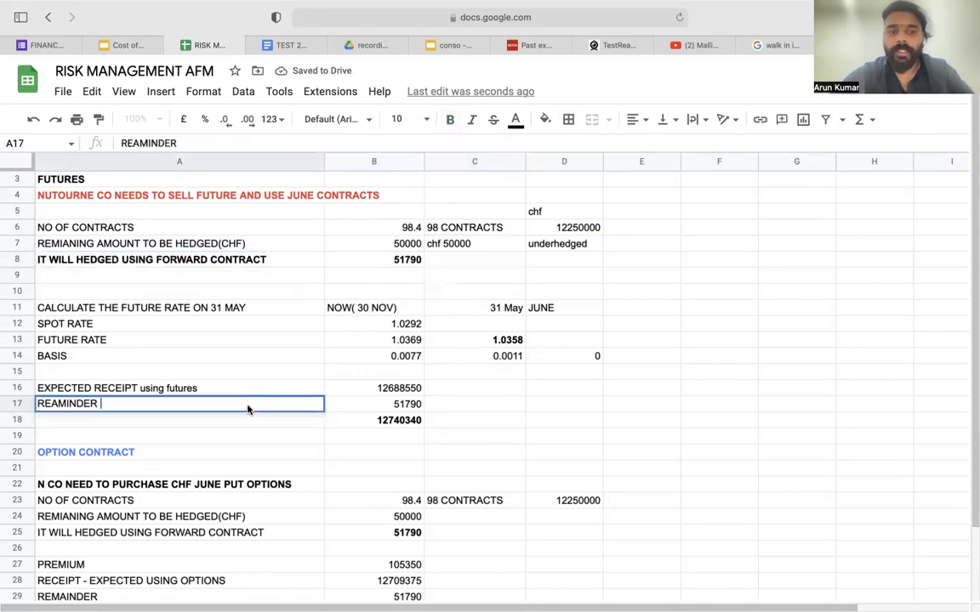
text( fu)
key(BackSpace)
text(orwa)
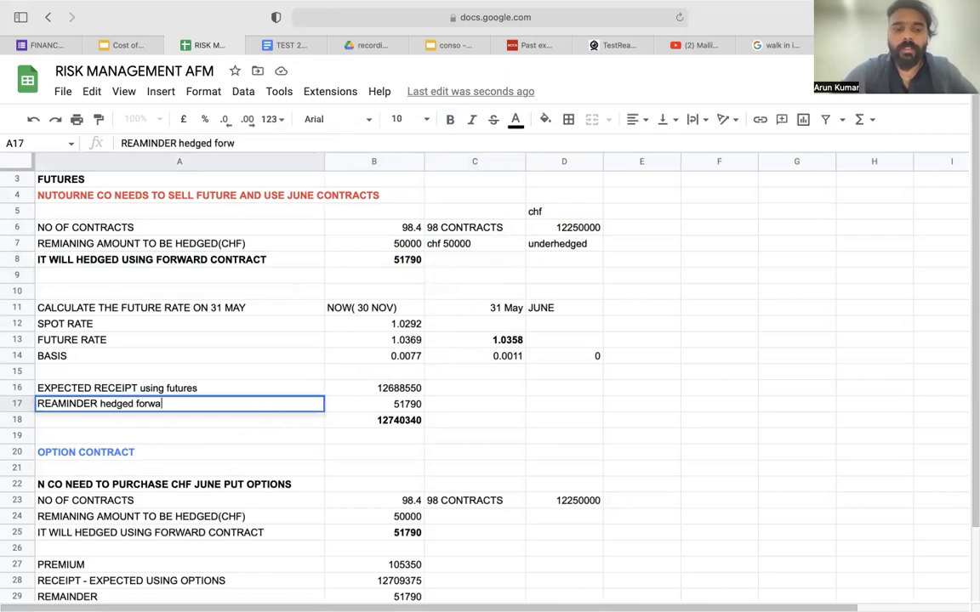
text(rd contracts)
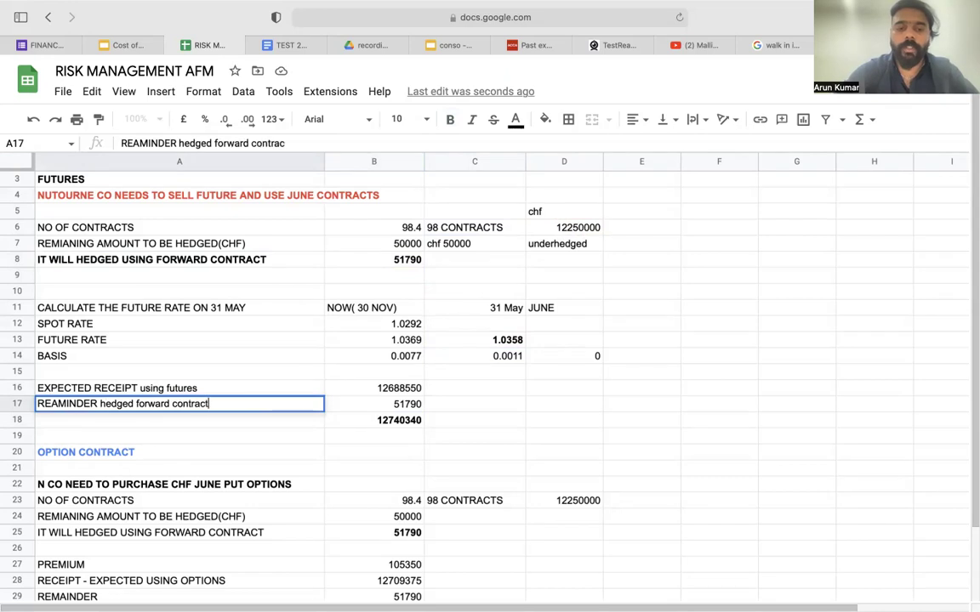
click(263, 435)
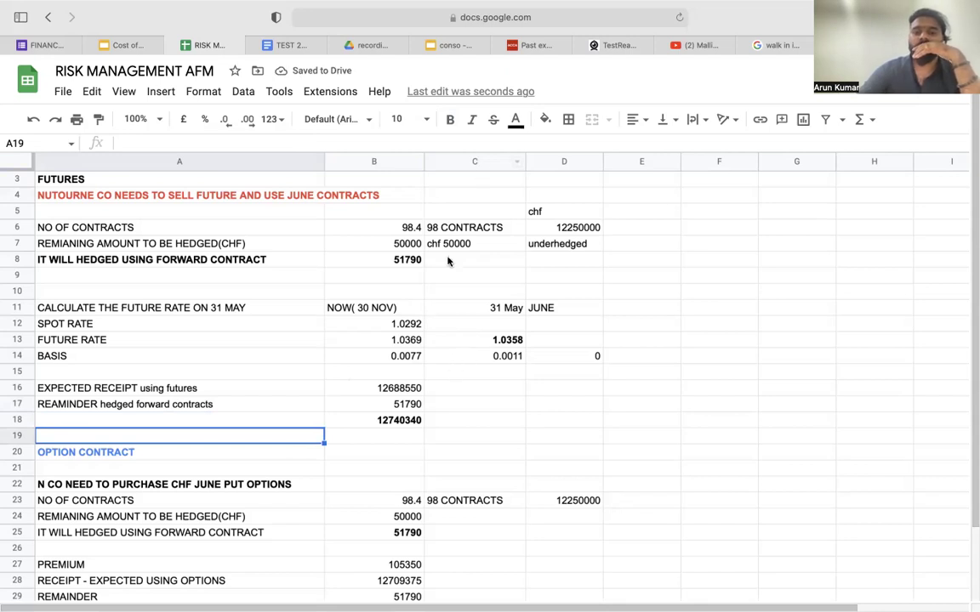
Step: Review the futures total in B18, look at the Nutourne question in the PDF, and return to Google Sheets to examine the formula in B8
click(377, 420)
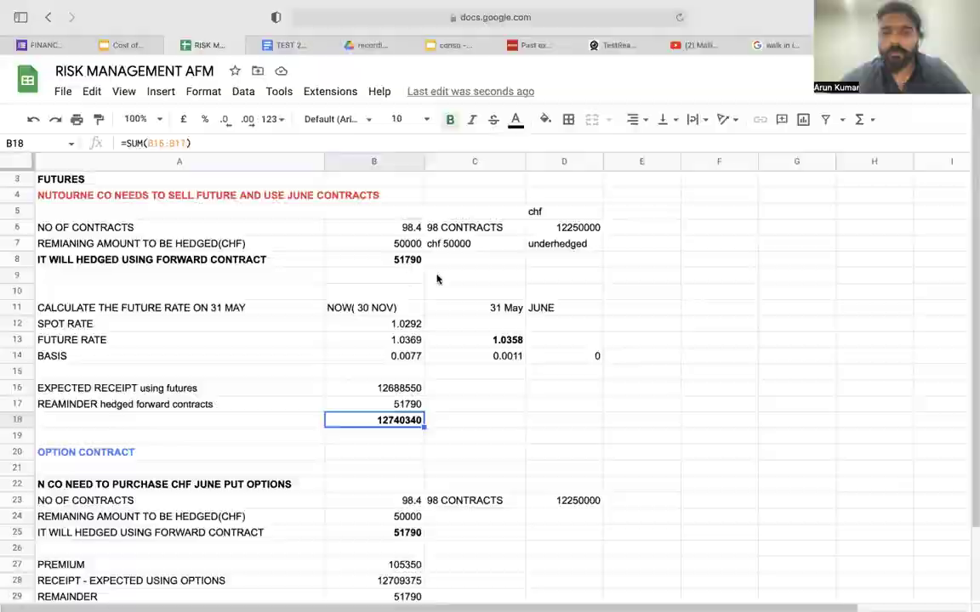
key(super+Tab)
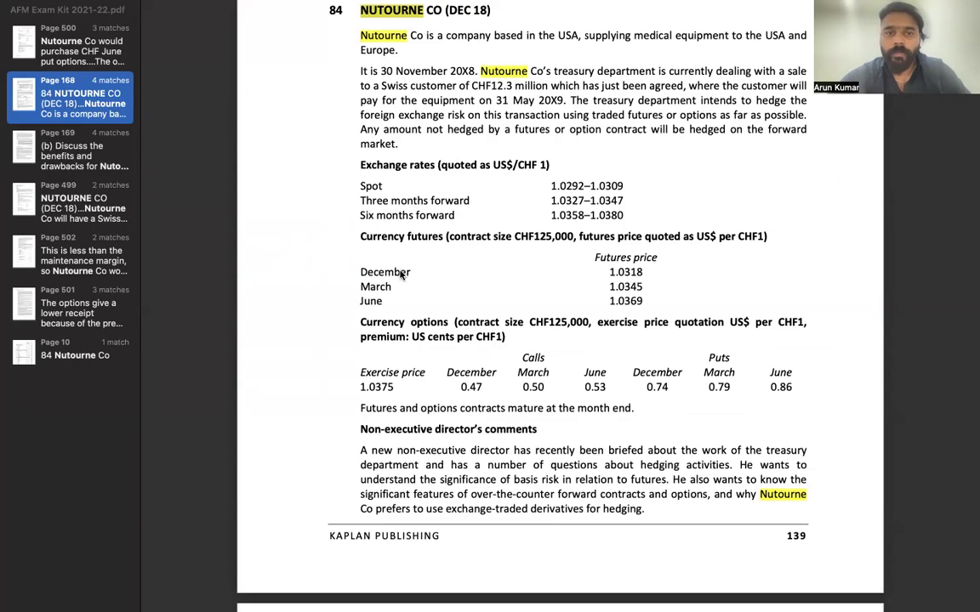
key(super+Tab)
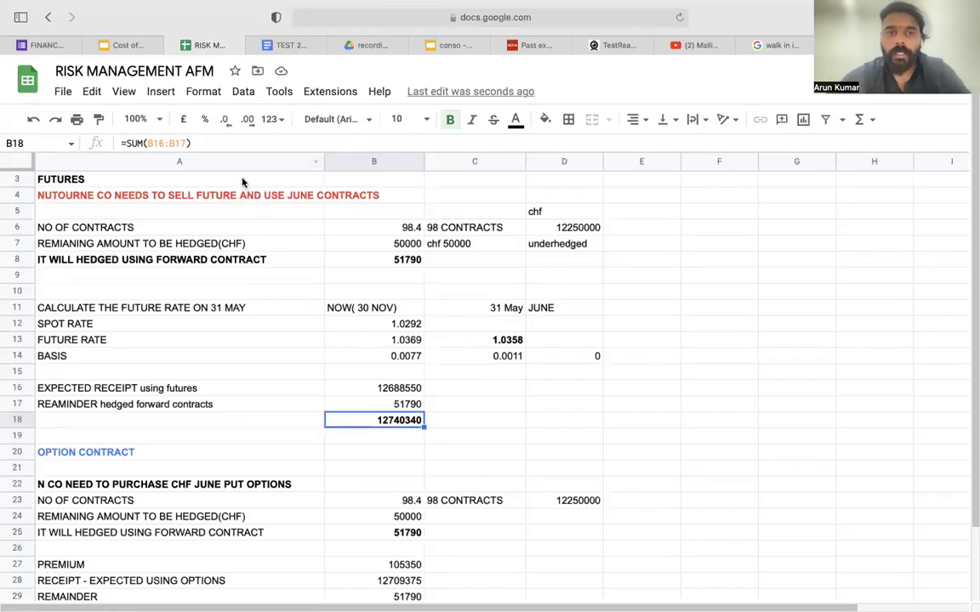
click(356, 261)
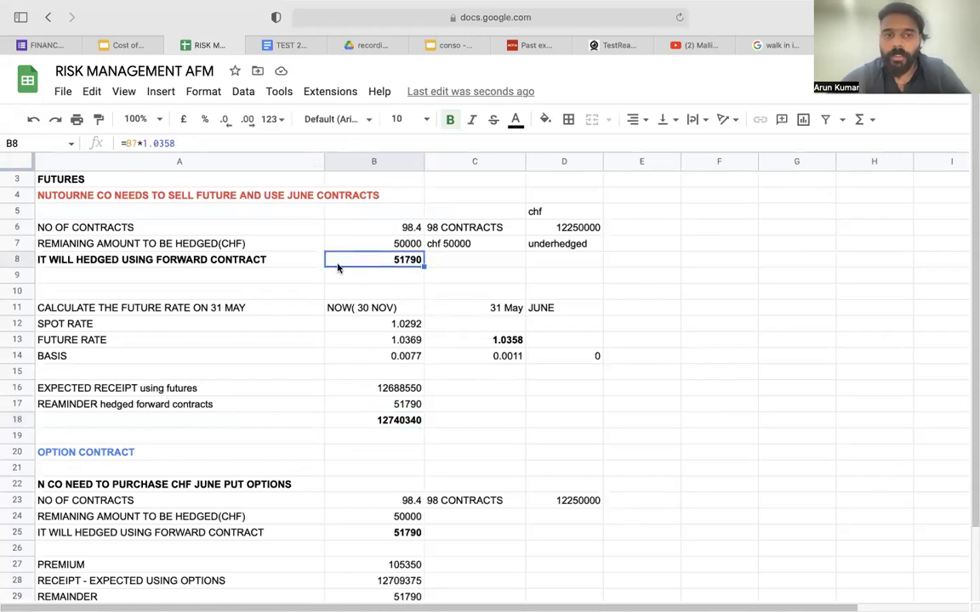
double_click(342, 266)
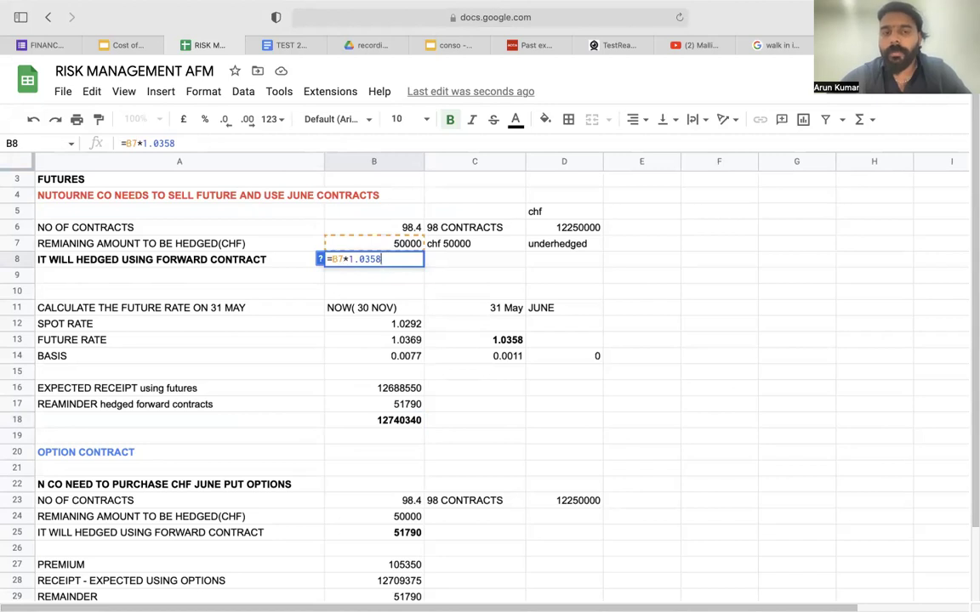
key(Return)
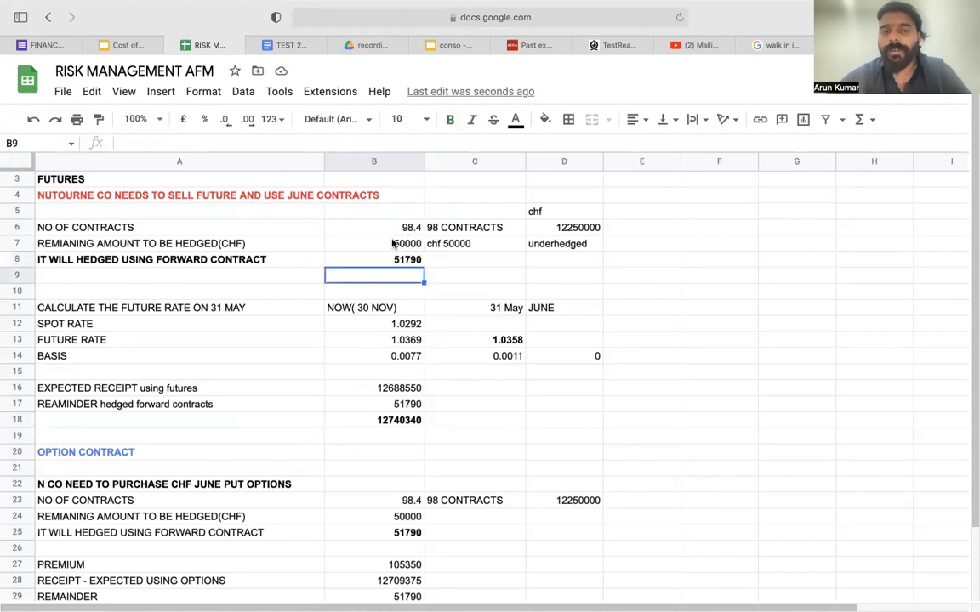
Step: Enter the note $51790 in C8, beside the forward contract amount
click(430, 265)
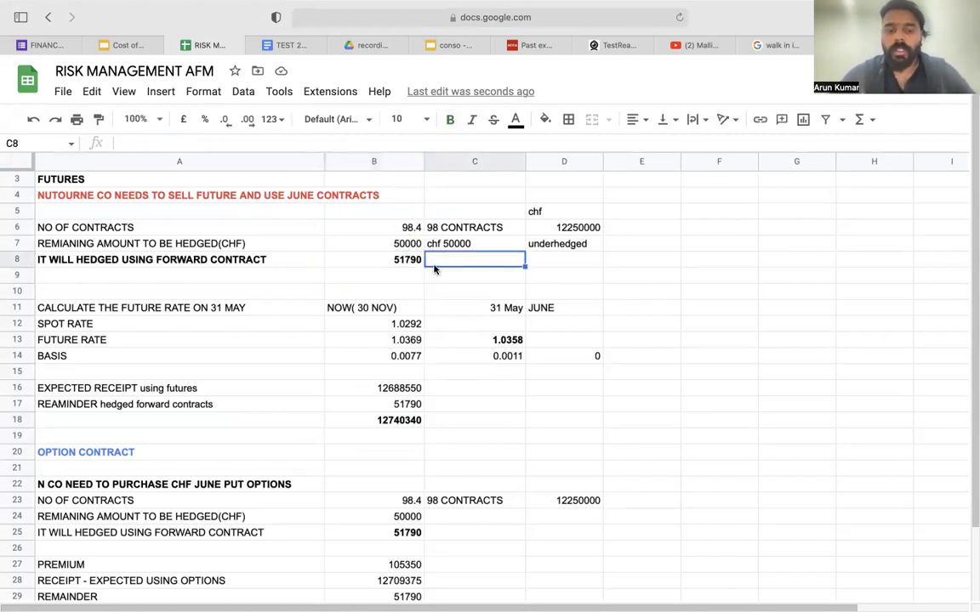
text($51790)
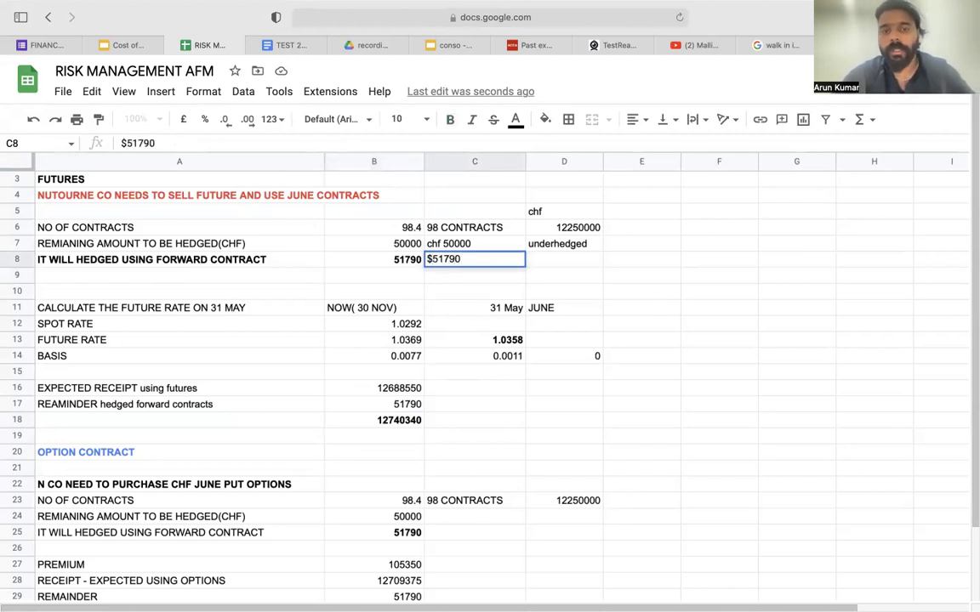
key(Return)
click(459, 267)
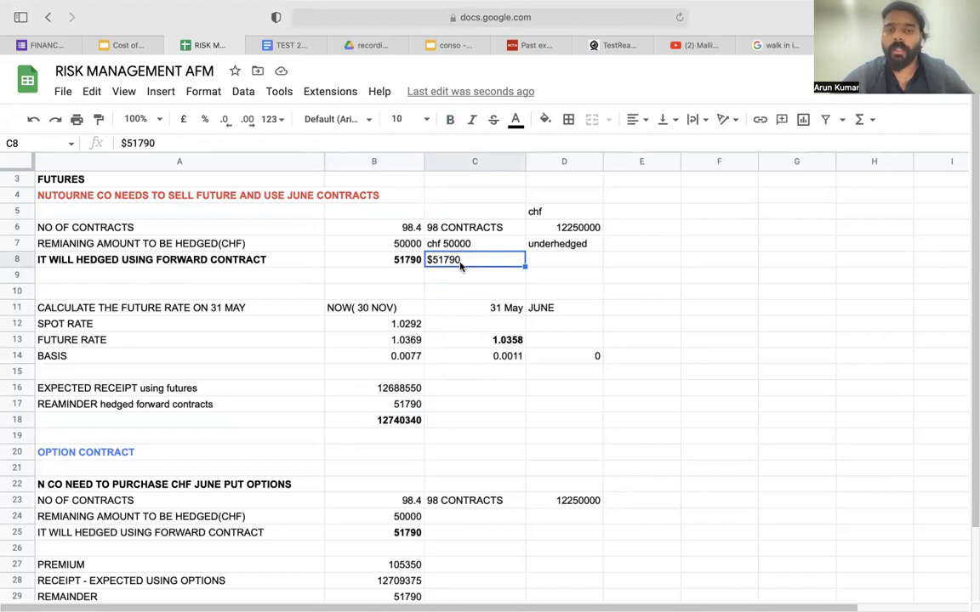
Step: Examine the futures total formula in B18 and the option section's remaining CHF amount and forward hedge formulas in B24 and B25
double_click(412, 423)
key(Return)
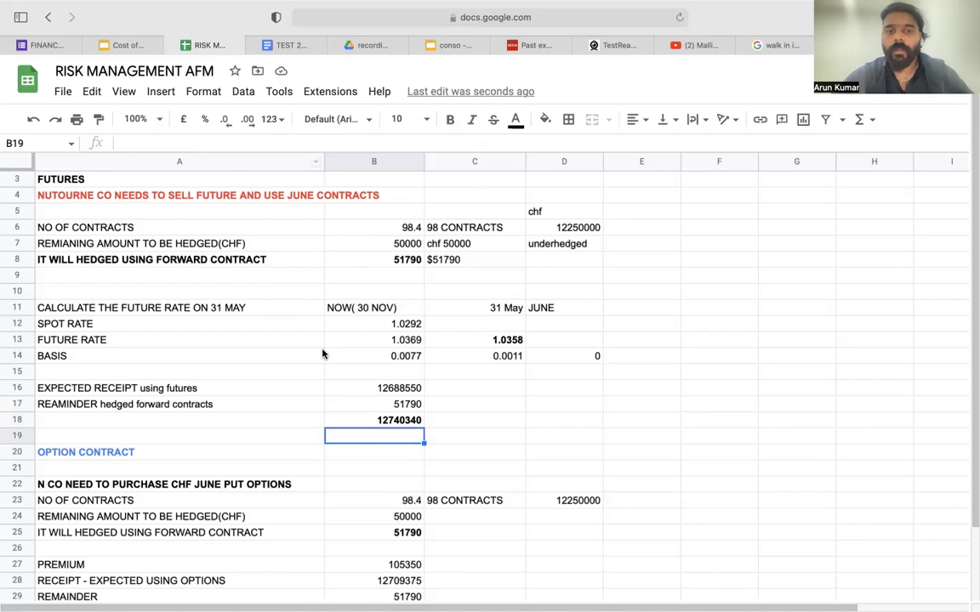
scroll(323, 349, down, 4)
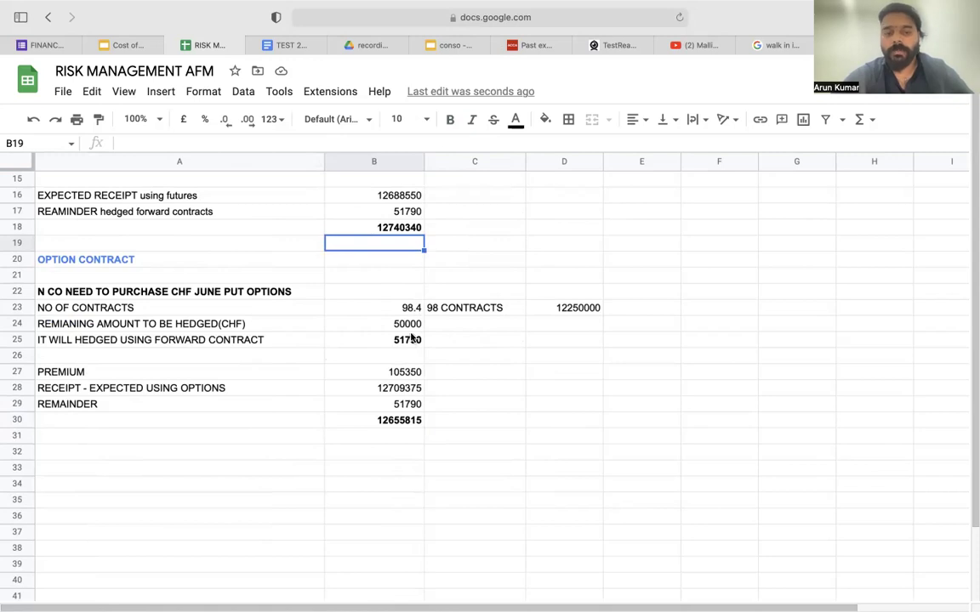
scroll(406, 353, up, 2)
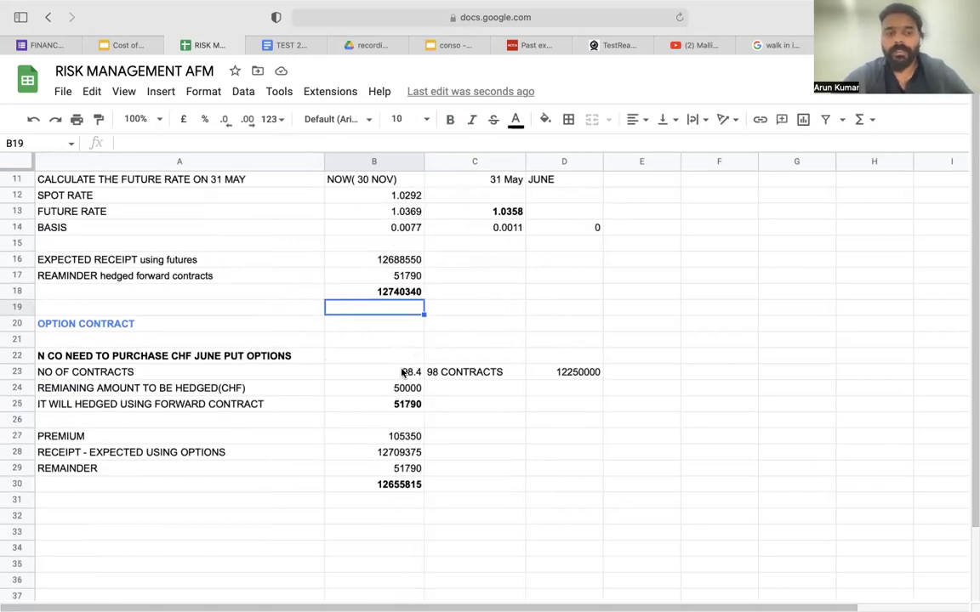
click(403, 390)
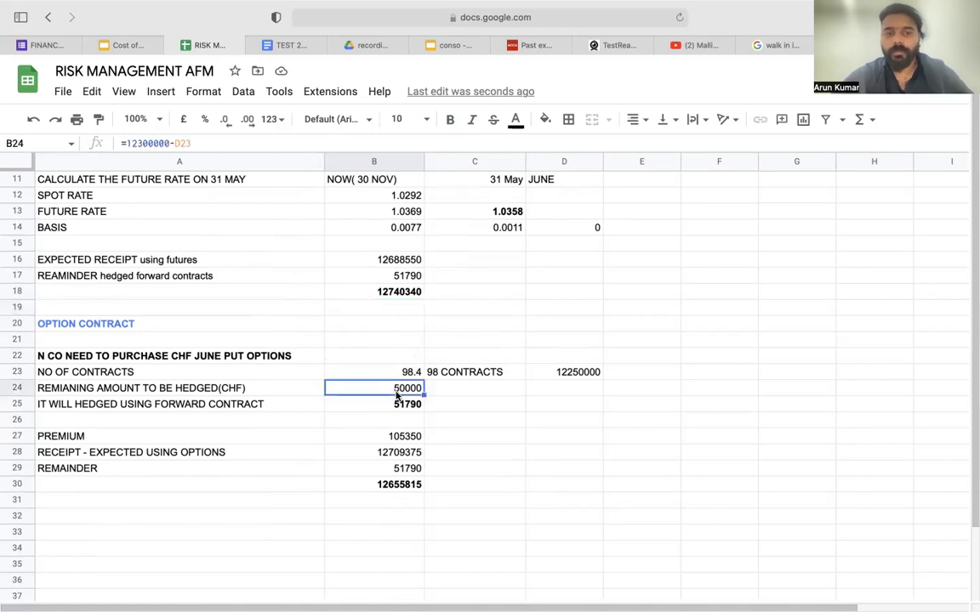
click(405, 408)
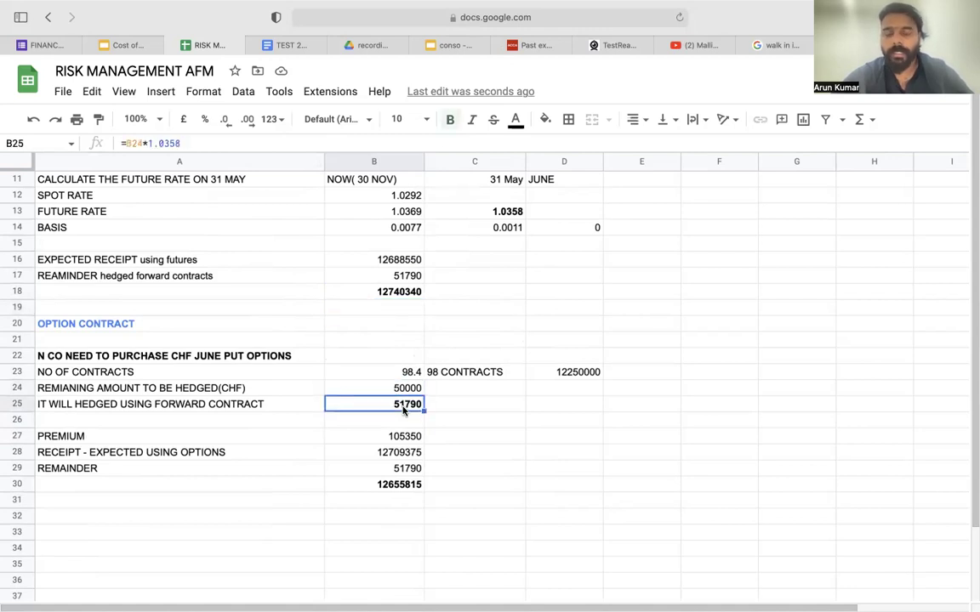
click(413, 389)
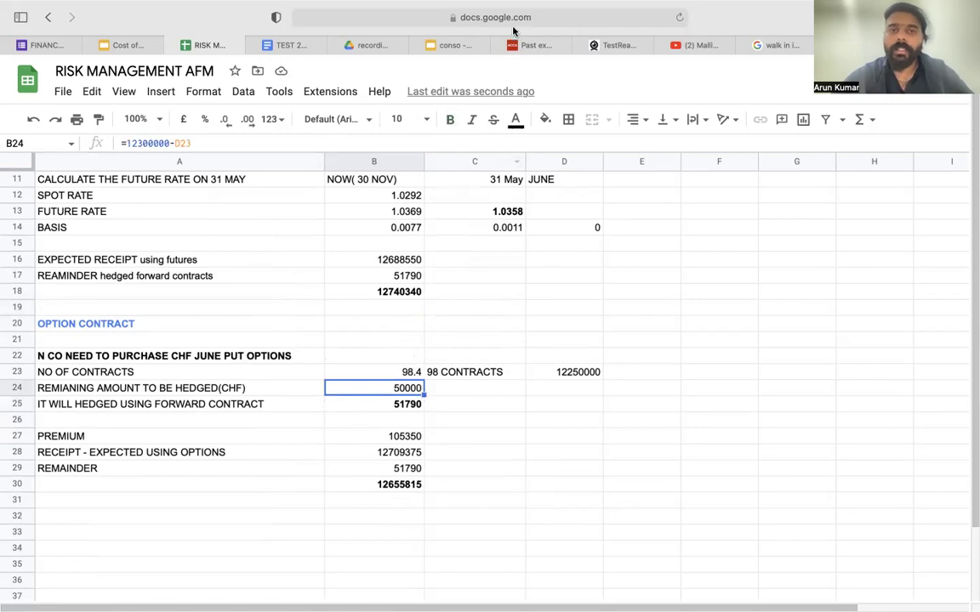
Step: Look at the currency options contract size in the PDF question, return to Google Sheets and examine the forward hedge formula in B25
key(super+Tab)
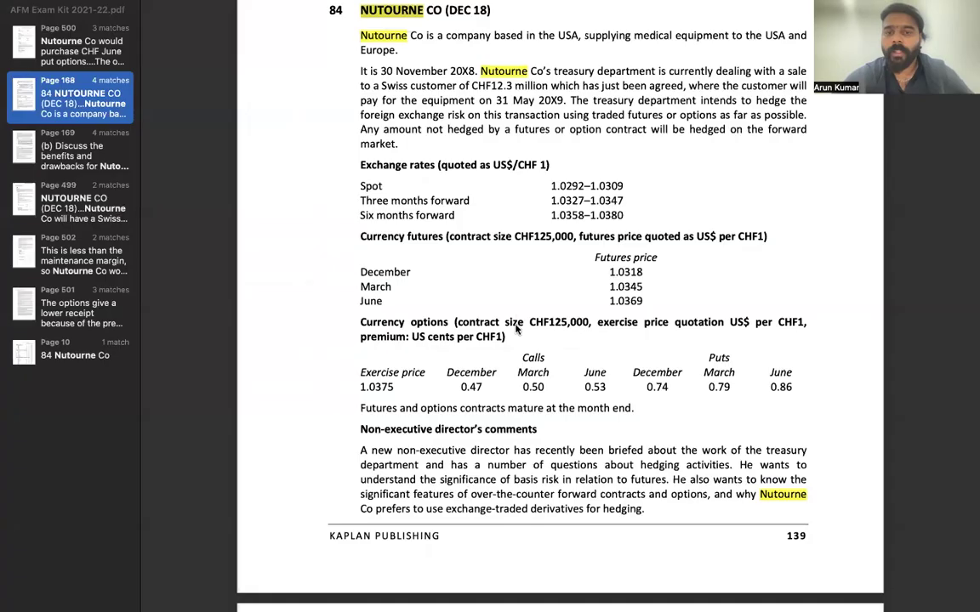
drag(571, 328, 526, 293)
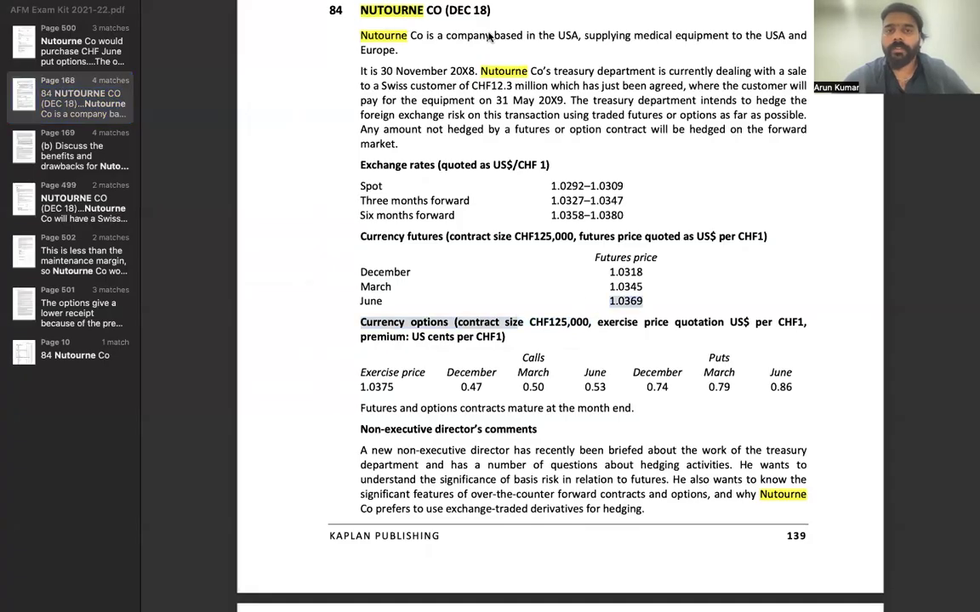
key(super+Tab)
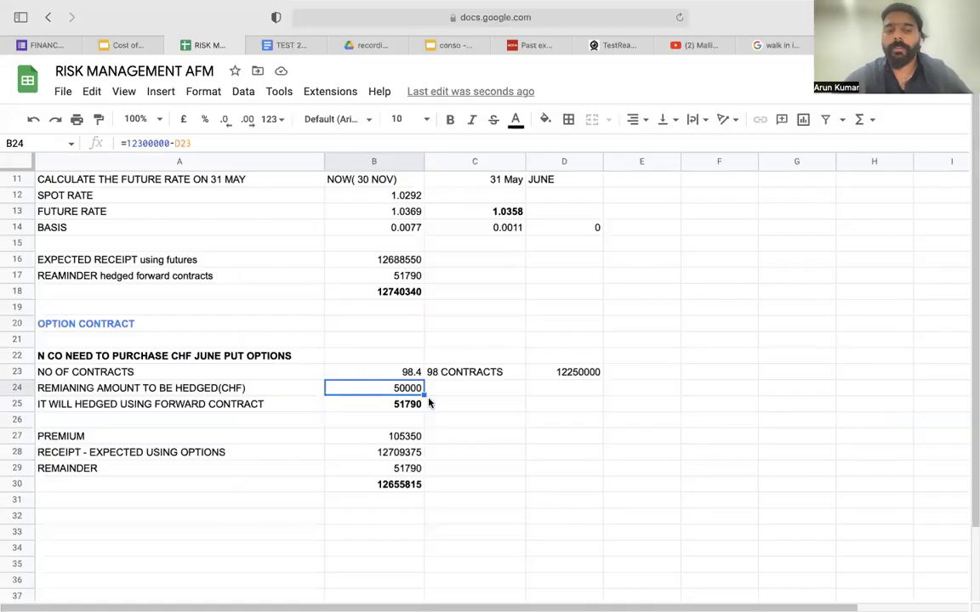
click(440, 408)
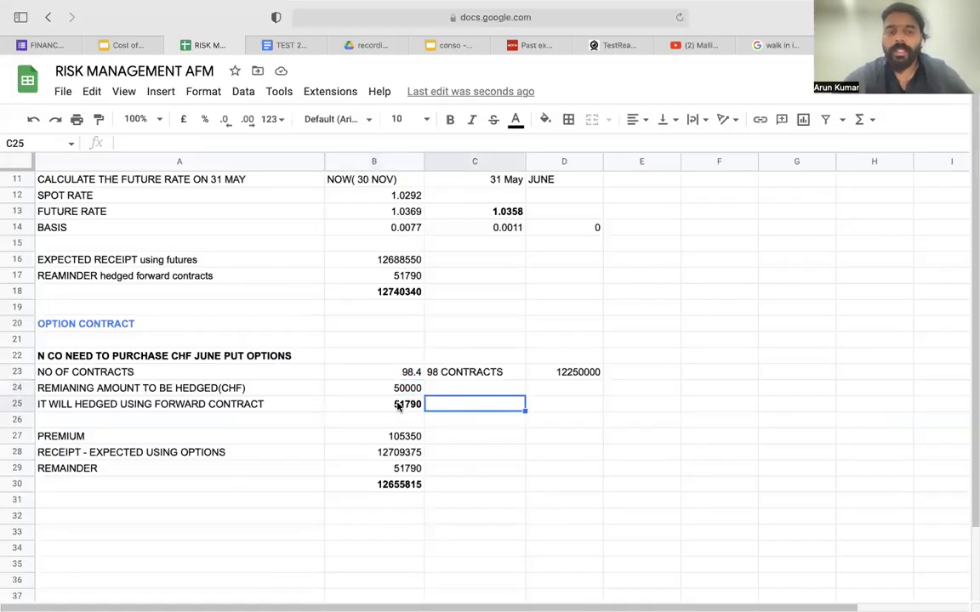
click(407, 405)
scroll(399, 314, up, 2)
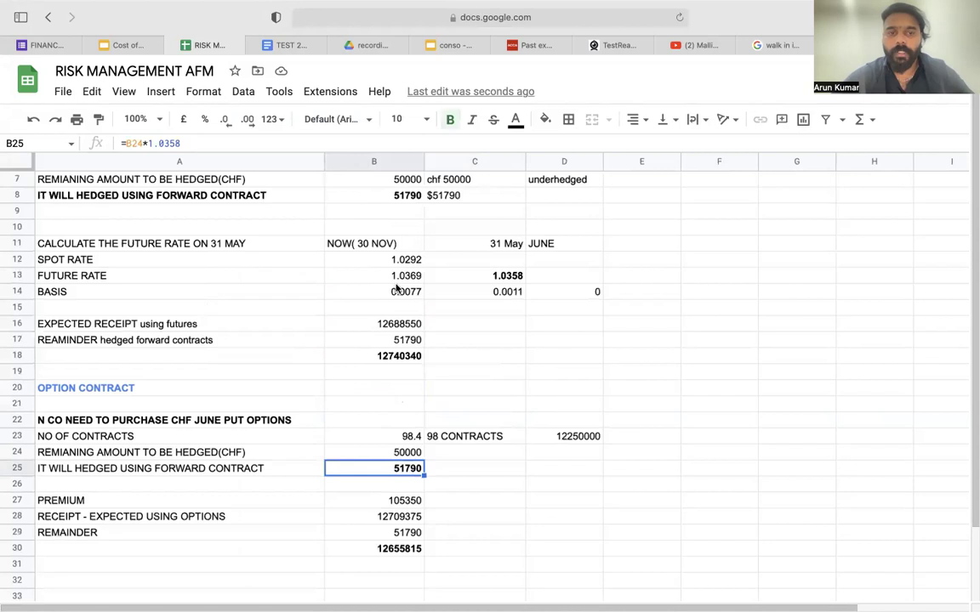
scroll(397, 290, up, 2)
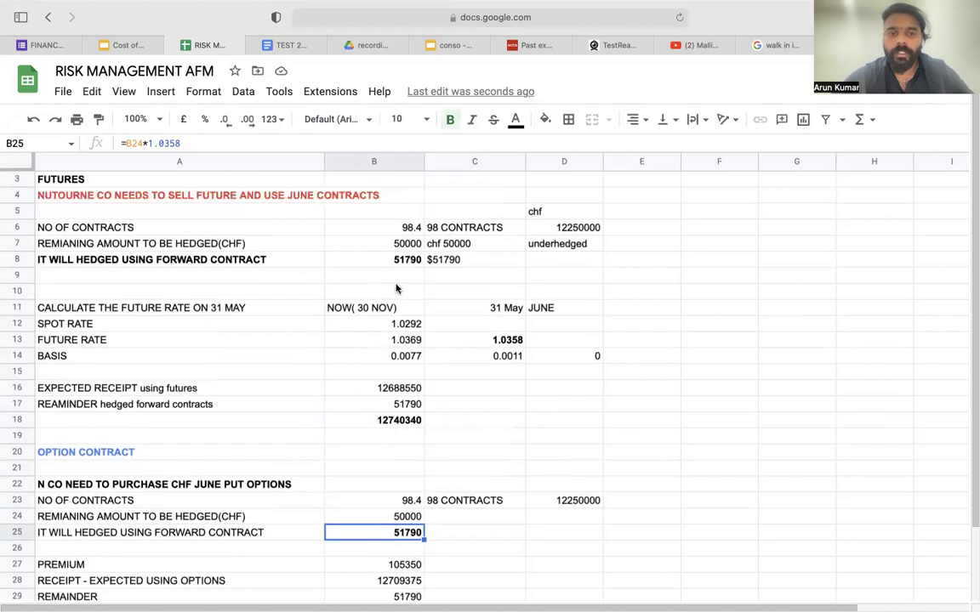
double_click(366, 532)
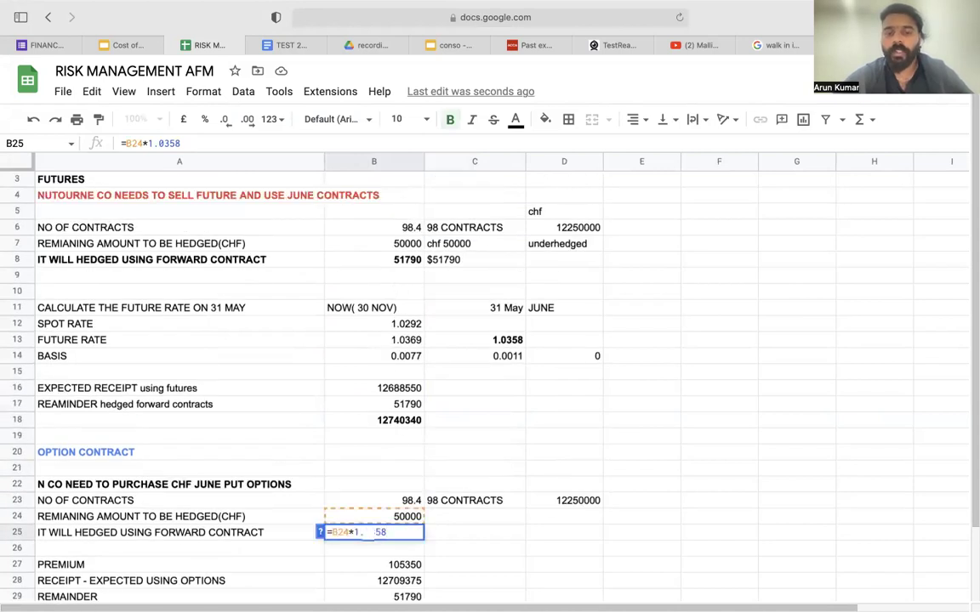
key(Return)
scroll(391, 566, down, 5)
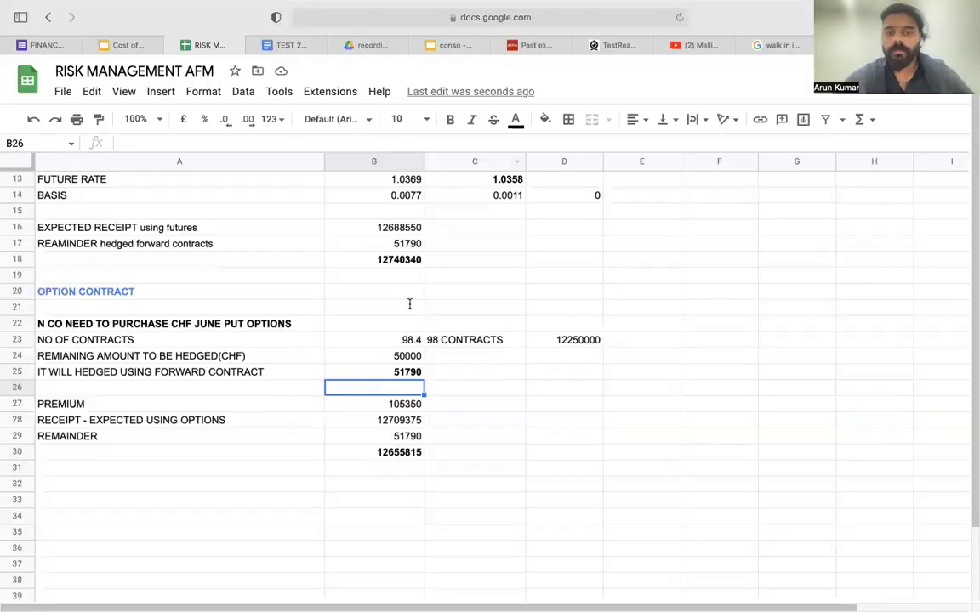
Step: Switch to the PDF question and select the Puts heading and the June put premium of 0.86 in the currency options table
key(super+Tab)
double_click(722, 360)
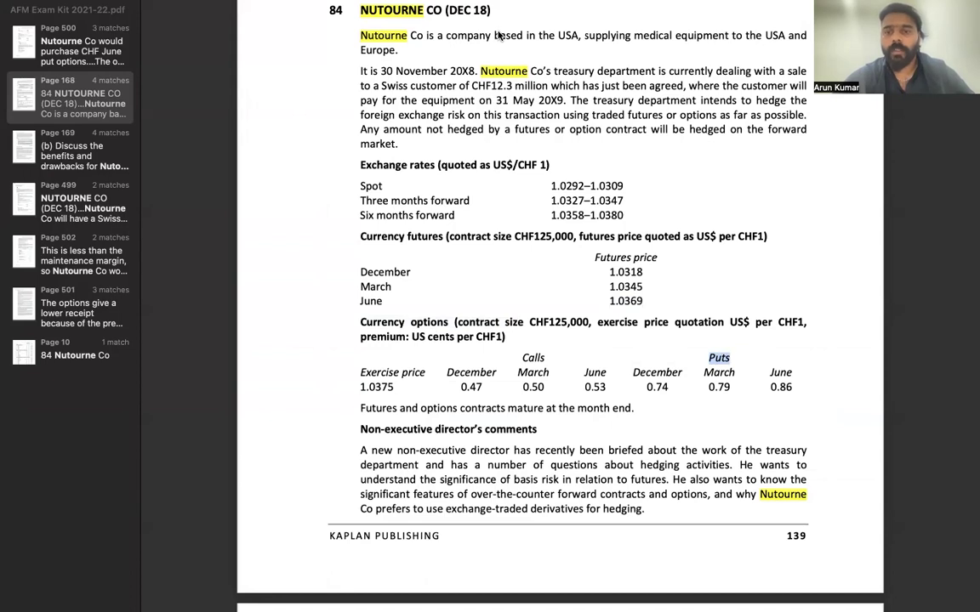
drag(768, 388, 798, 390)
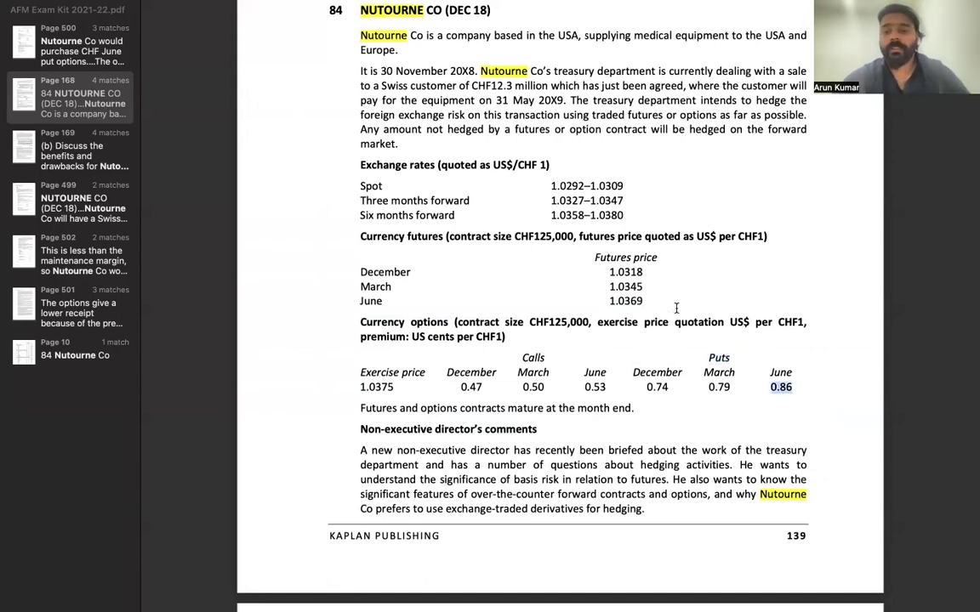
Step: Select the "cents per CHF1" premium quotation in the PDF question's currency options heading and return to Google Sheets
click(743, 354)
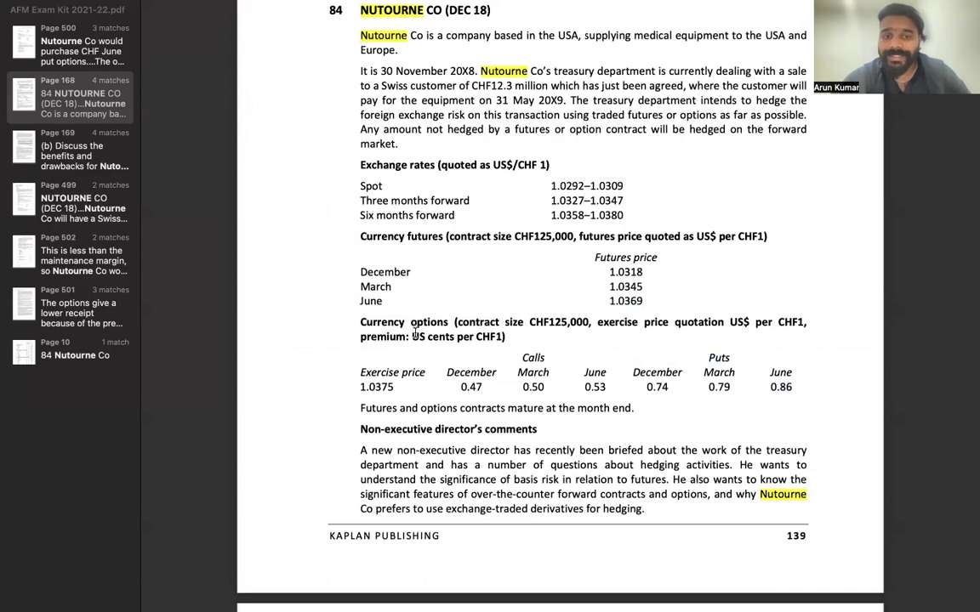
drag(414, 336, 501, 337)
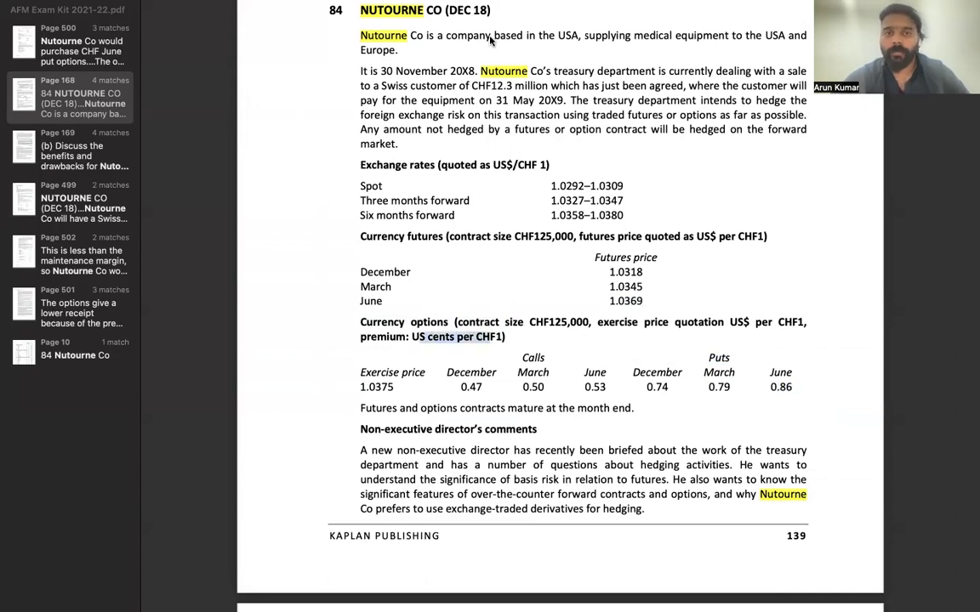
key(super+Tab)
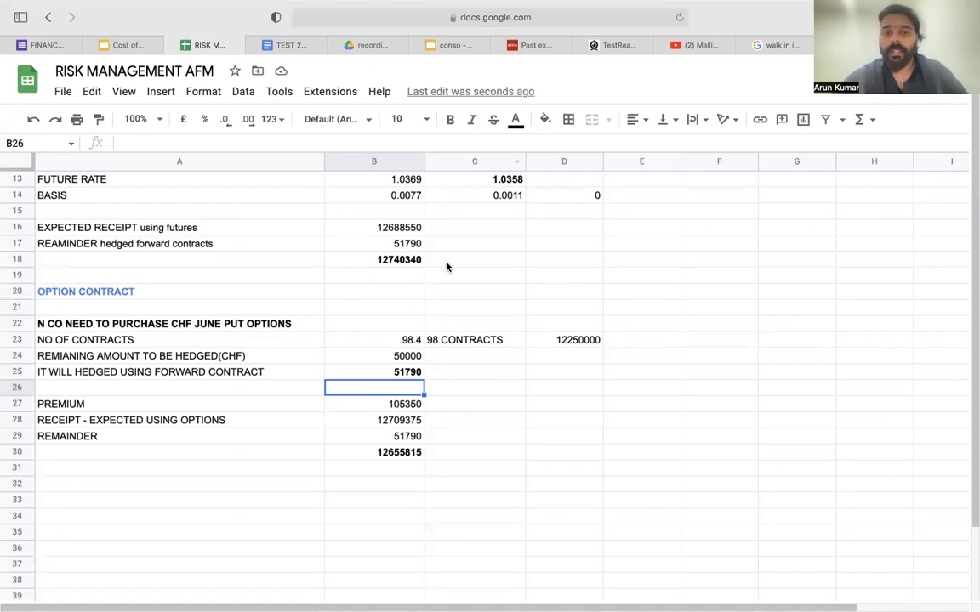
key(super+Tab)
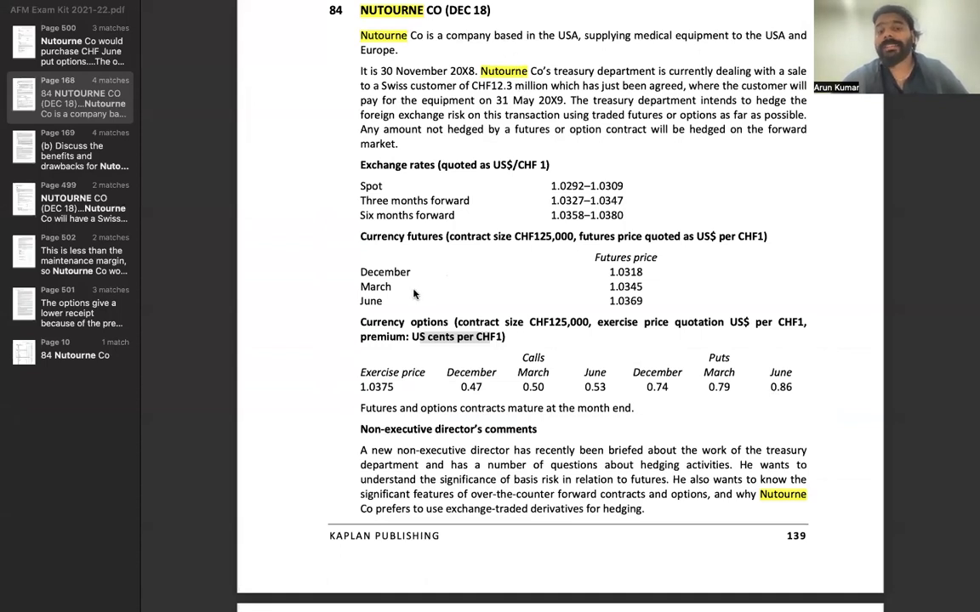
key(super+Tab)
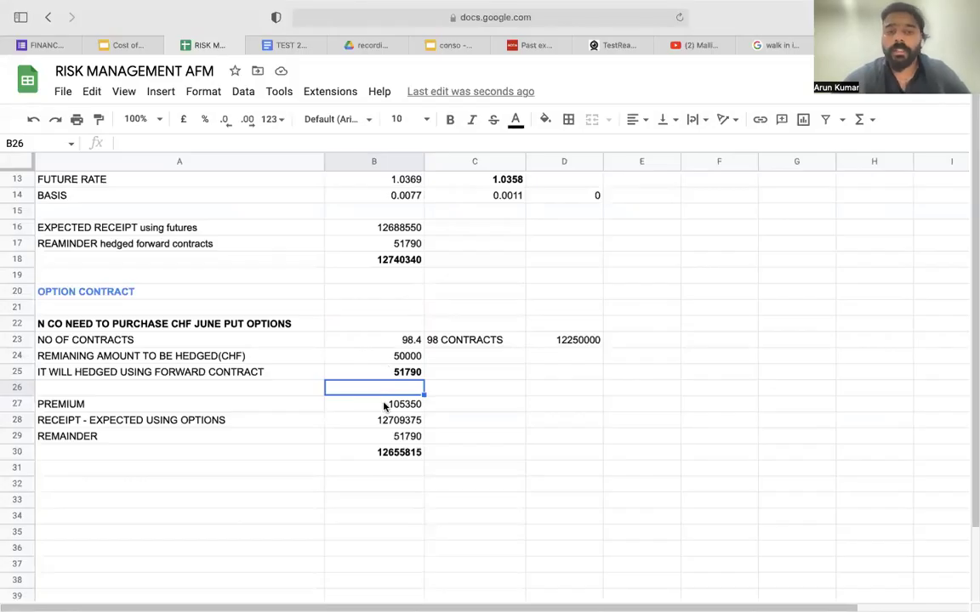
Step: Open the option premium formula in B27 and examine its terms up close
click(385, 406)
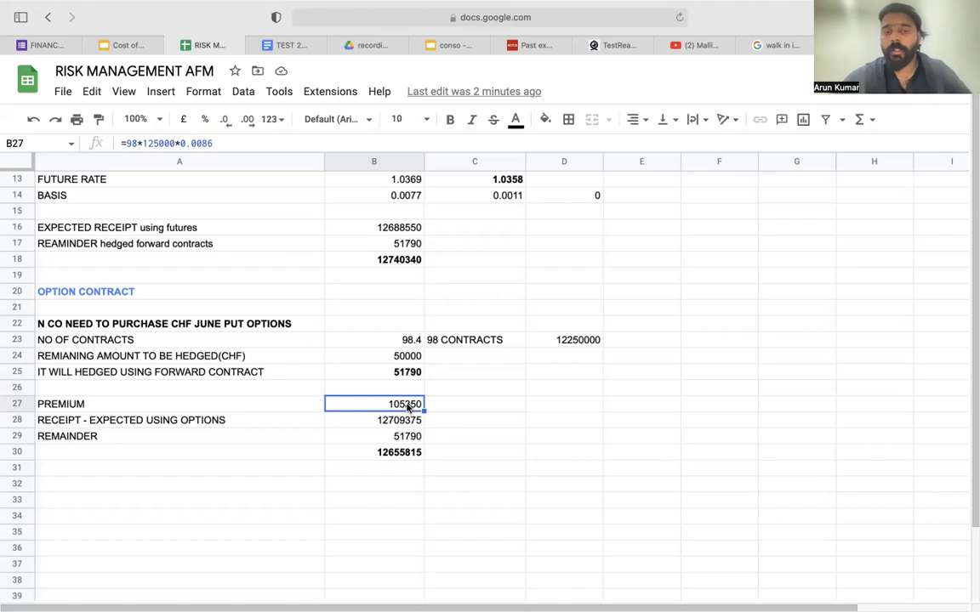
double_click(406, 407)
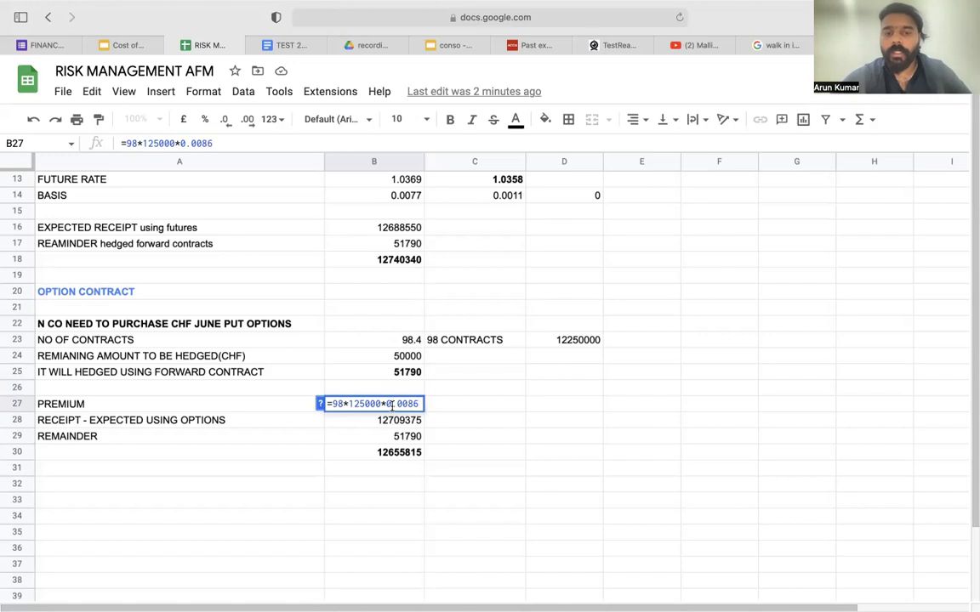
scroll(392, 405, up, 5)
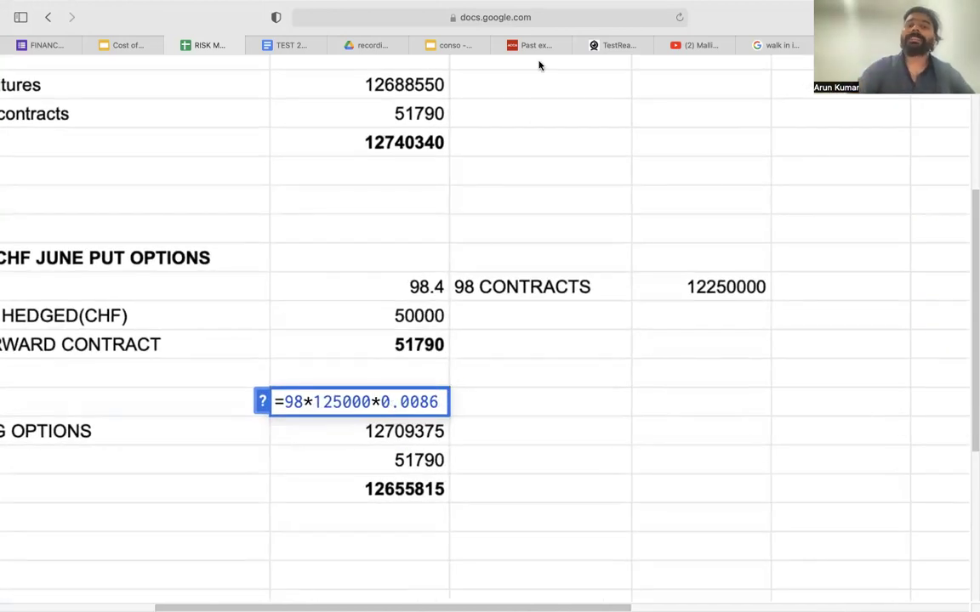
scroll(372, 151, down, 5)
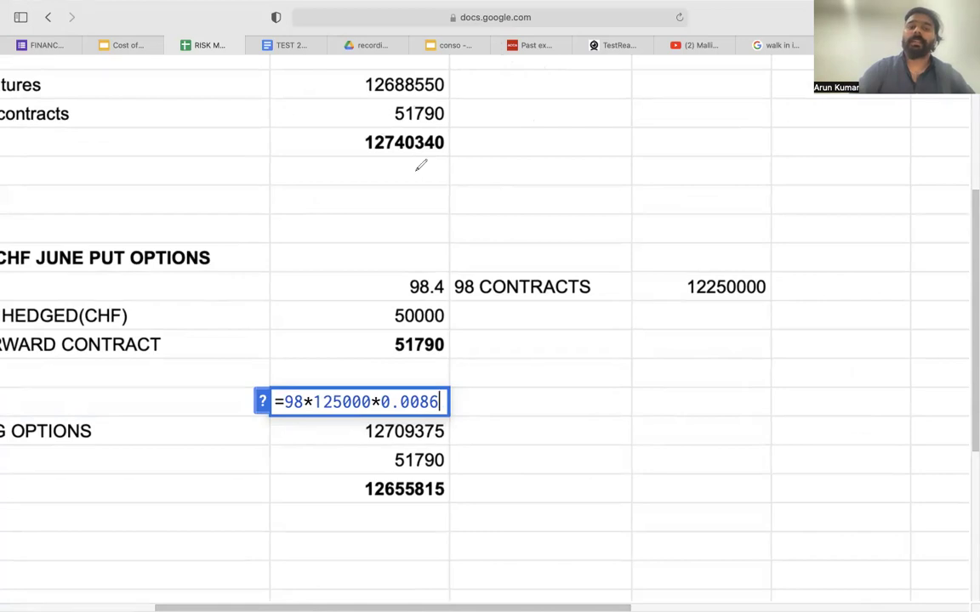
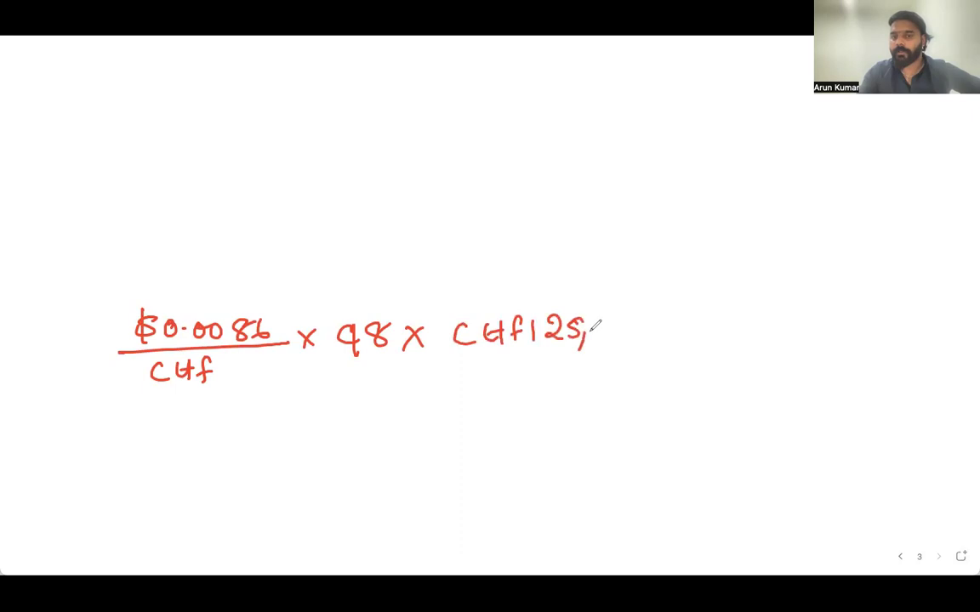
Step: On the whiteboard, cancel CHF in the premium calculation, write the double-underlined result = $105350 and circle its dollar sign
drag(186, 361, 169, 400)
drag(500, 312, 468, 352)
mouse_move(258, 437)
mouse_down()
mouse_move(278, 436)
mouse_move(278, 448)
mouse_up()
mouse_move(333, 421)
mouse_down()
mouse_move(325, 450)
mouse_move(543, 436)
mouse_up()
drag(283, 494, 544, 441)
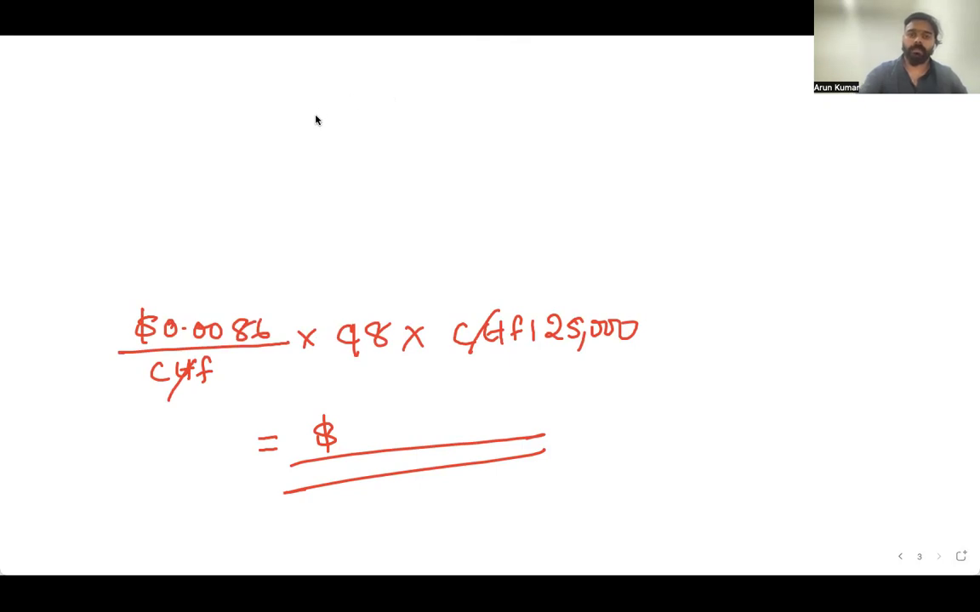
drag(323, 463, 316, 406)
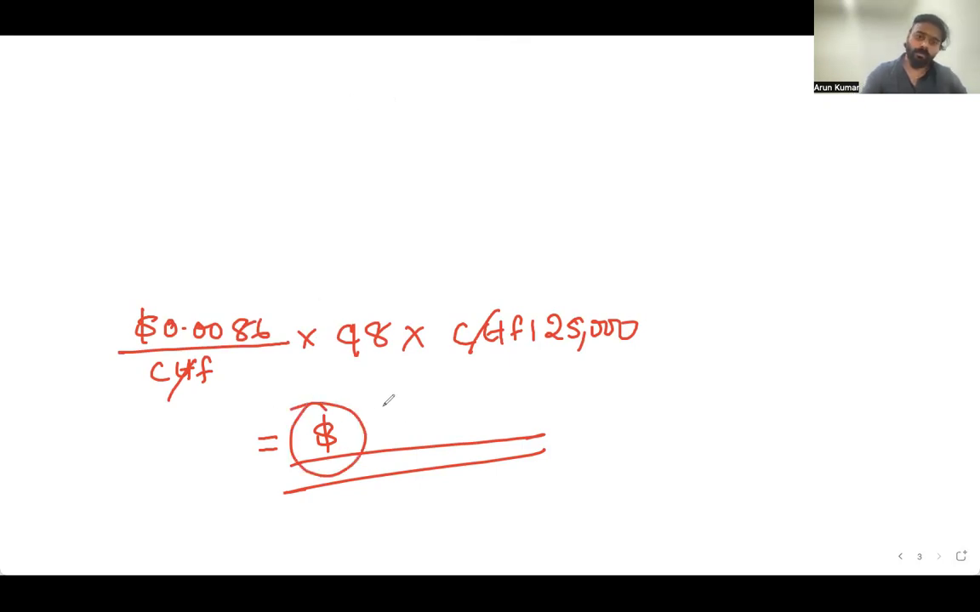
mouse_move(388, 412)
mouse_down()
mouse_move(387, 434)
mouse_move(409, 415)
mouse_move(452, 405)
mouse_move(534, 401)
mouse_move(531, 409)
mouse_up()
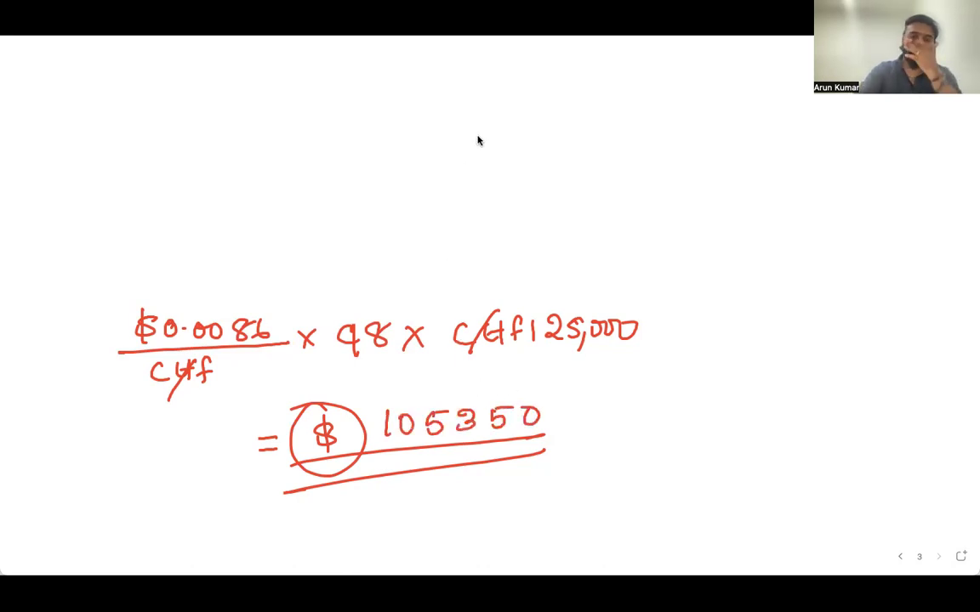
Step: Write the underlined heading Premium above the handwritten $0.0086 rate and circle it
mouse_move(159, 255)
mouse_down()
mouse_move(162, 299)
mouse_move(192, 266)
mouse_move(264, 263)
mouse_move(264, 279)
mouse_up()
drag(161, 291, 292, 287)
mouse_move(272, 242)
mouse_down()
mouse_move(119, 265)
mouse_move(289, 247)
mouse_up()
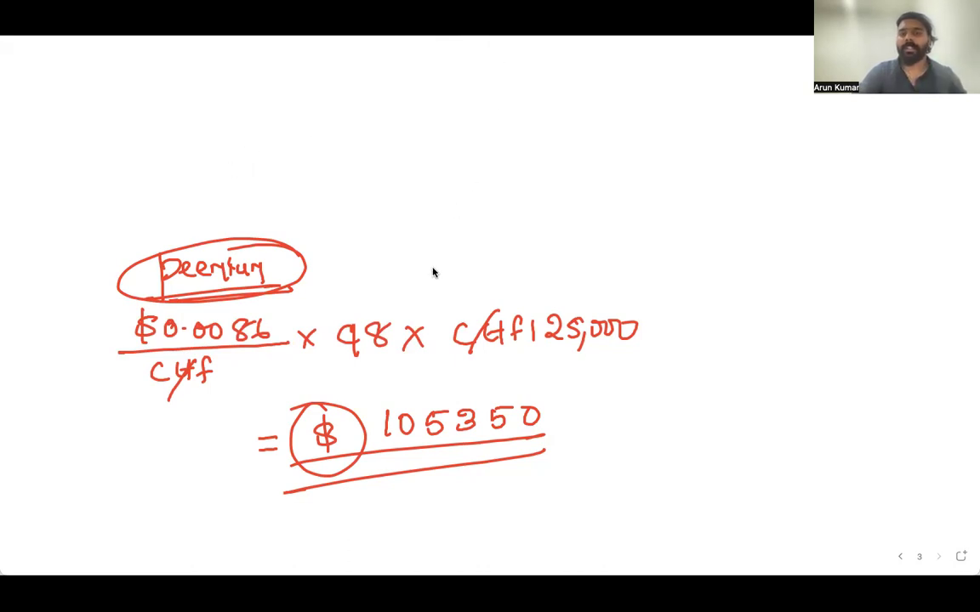
Step: Return to Google Sheets and examine the premium formula in B27 and the expected option receipt formula in B28
key(Return)
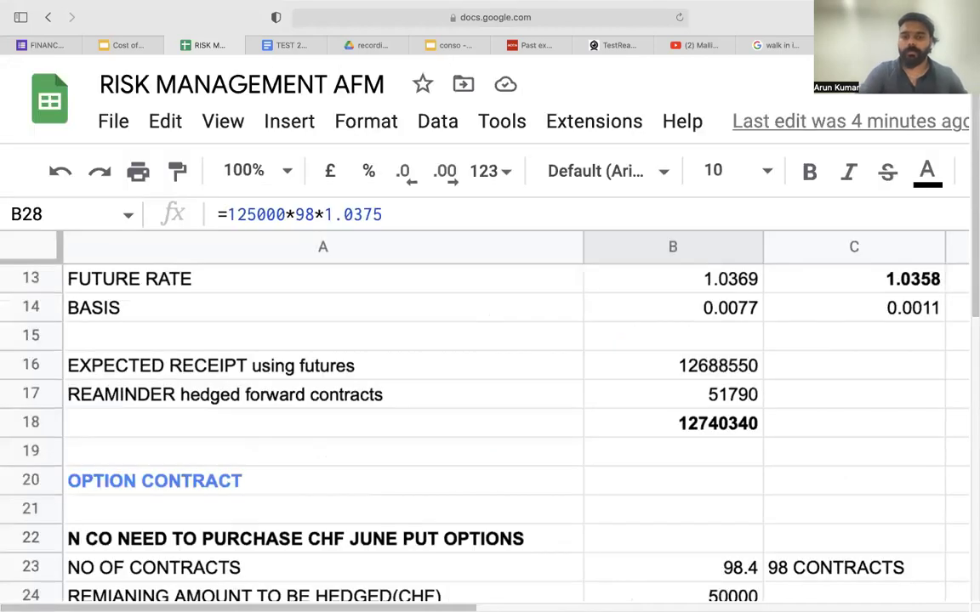
scroll(518, 442, down, 3)
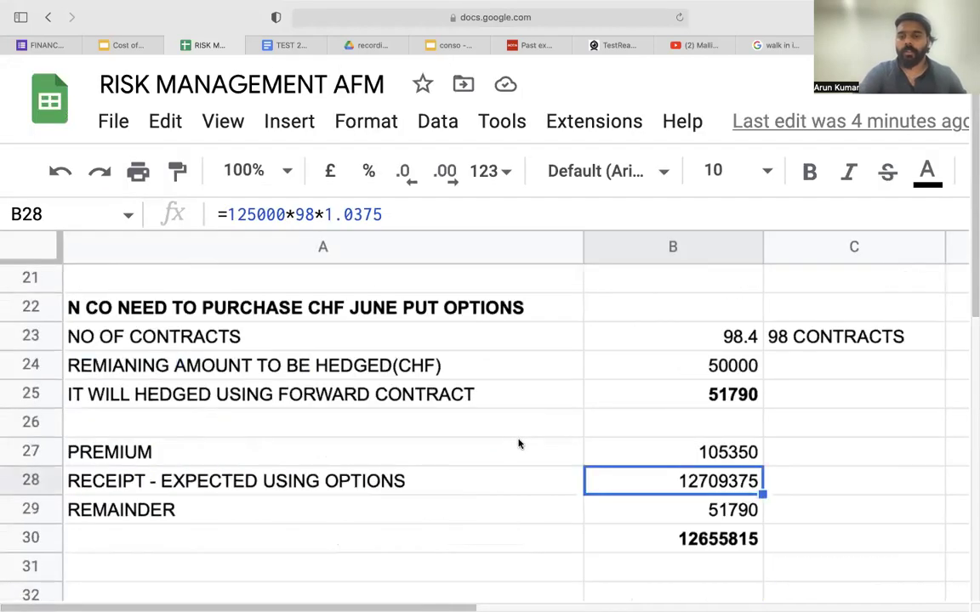
click(688, 451)
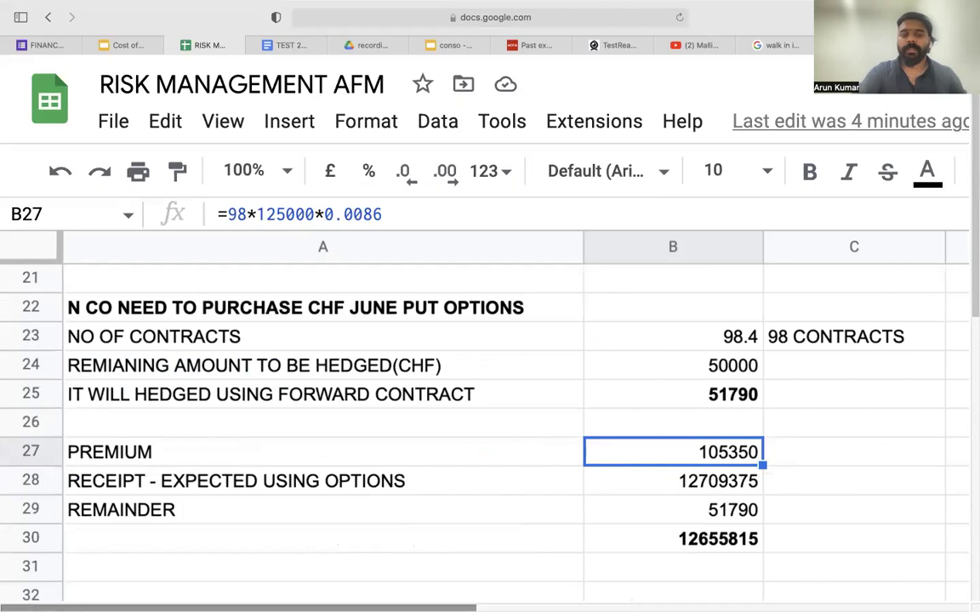
double_click(637, 486)
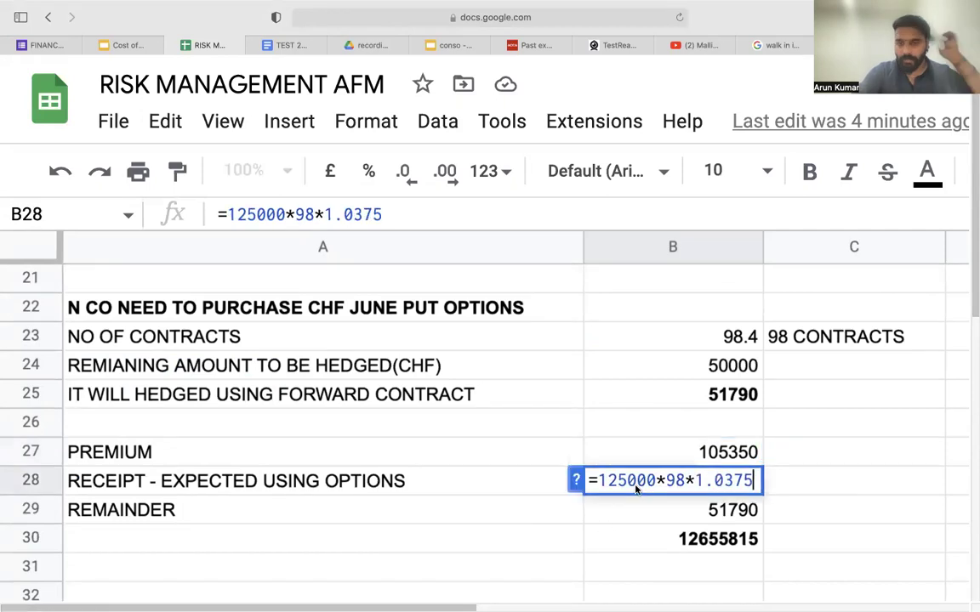
key(super+0)
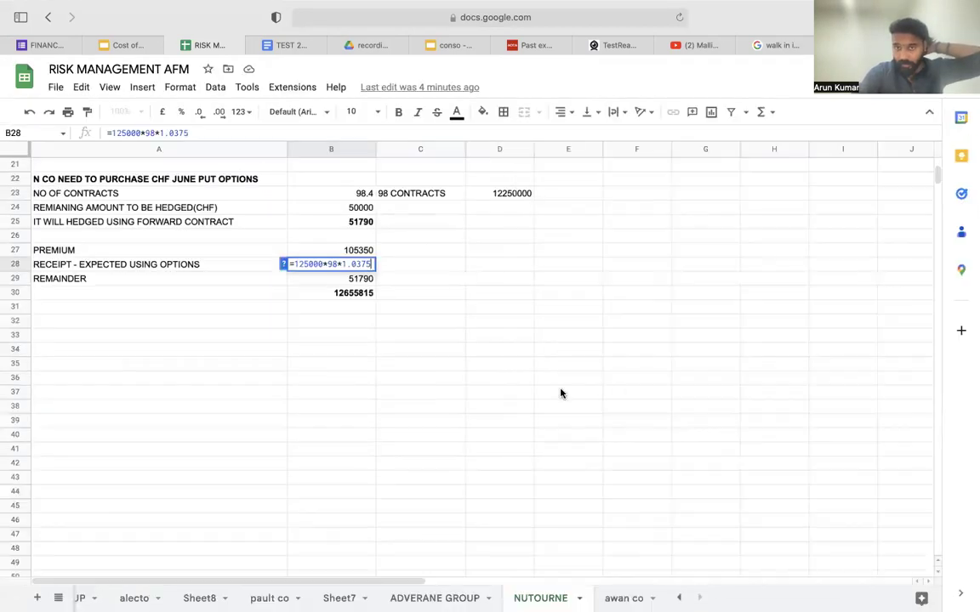
scroll(362, 288, up, 2)
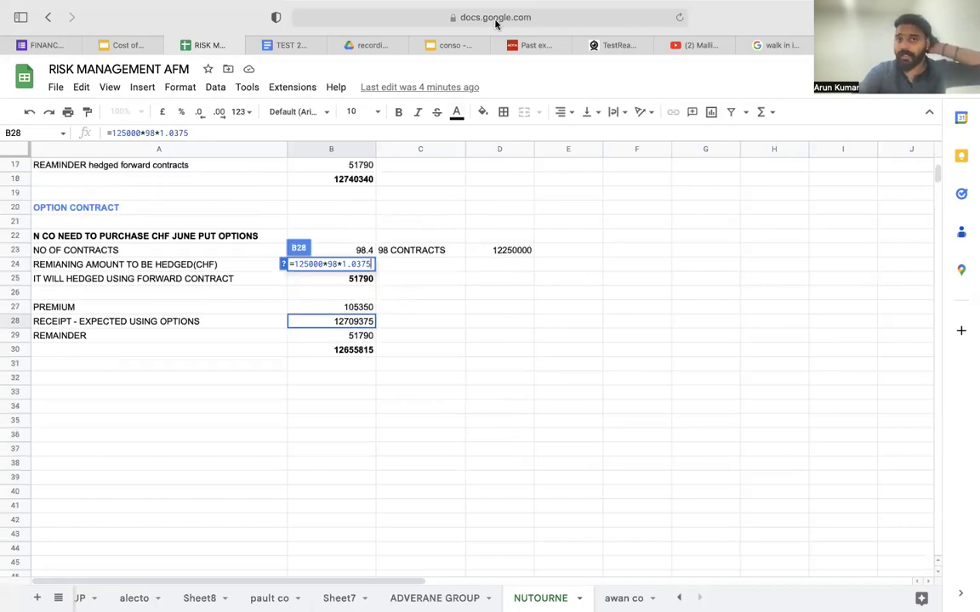
Step: Select the exercise price 1.0375 in the PDF question's currency options table, then return to Google Sheets
key(super+Tab)
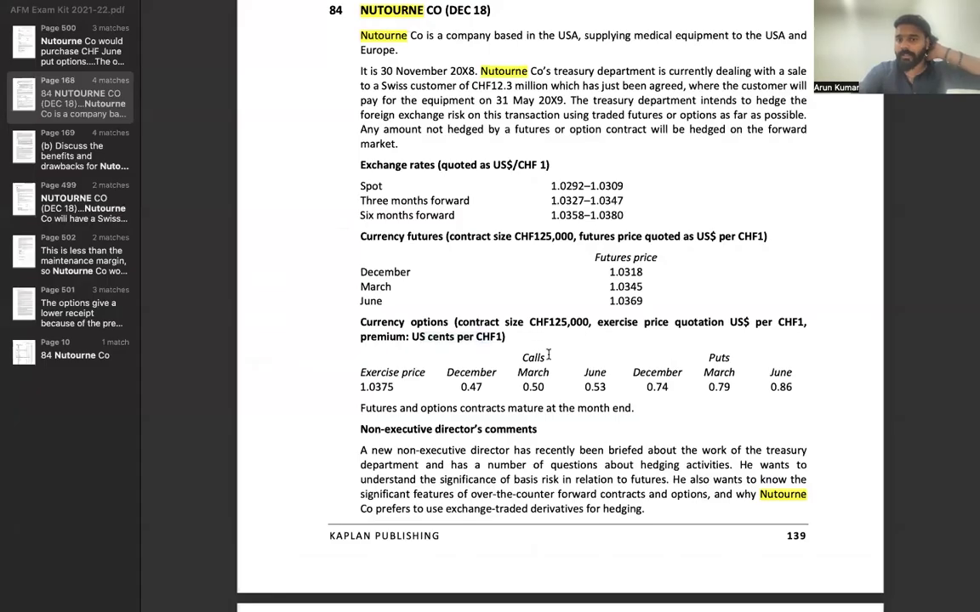
drag(359, 387, 399, 384)
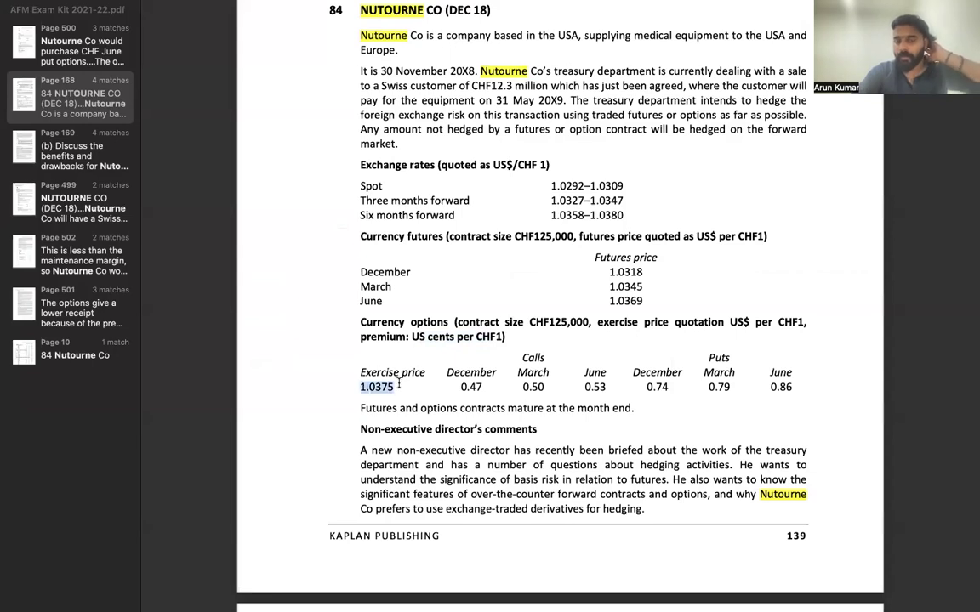
scroll(399, 384, down, 2)
key(super+equal)
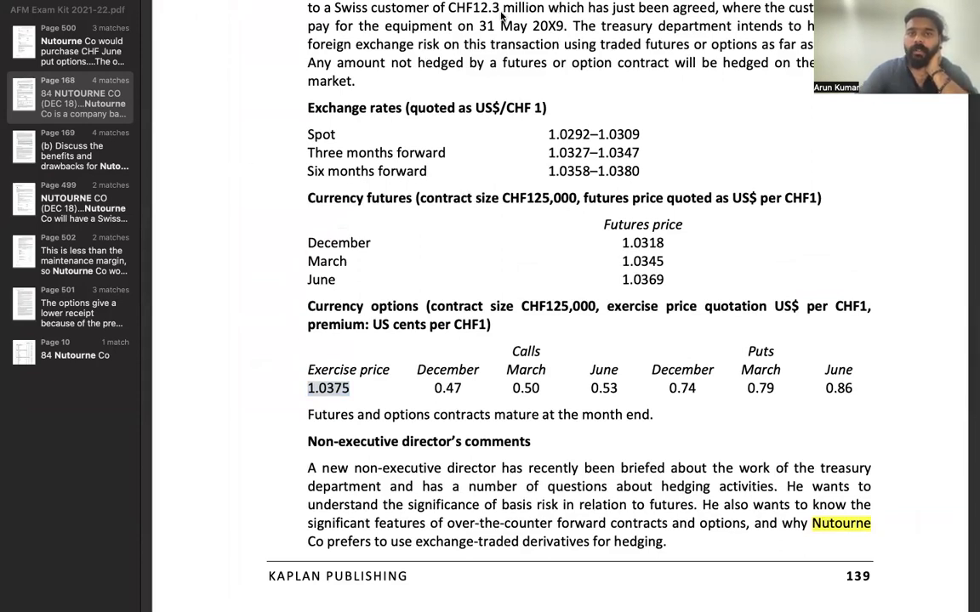
key(super+Tab)
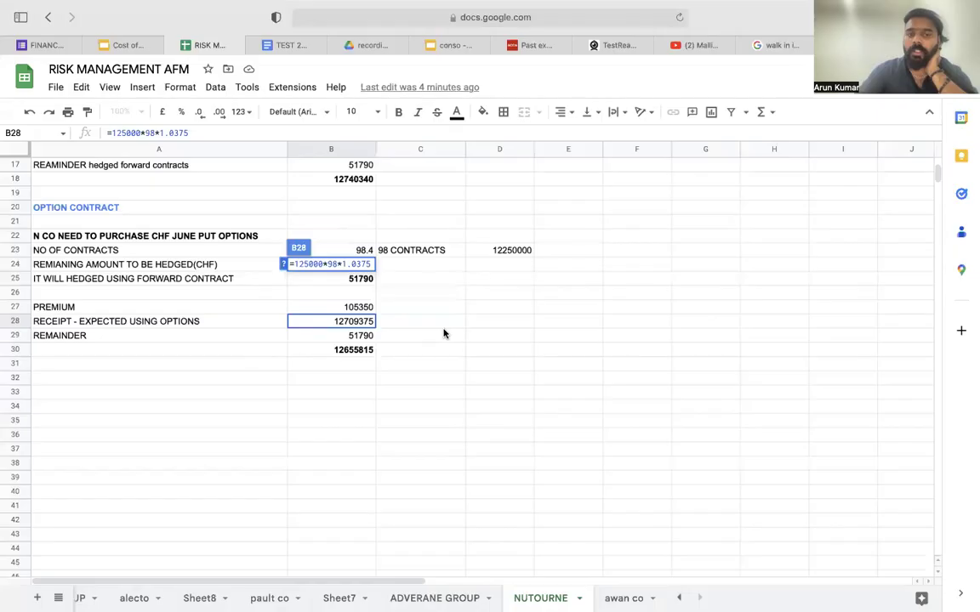
Step: Examine the expected option receipt formula in B28 and the remainder formula in B29
triple_click(344, 322)
scroll(344, 321, up, 5)
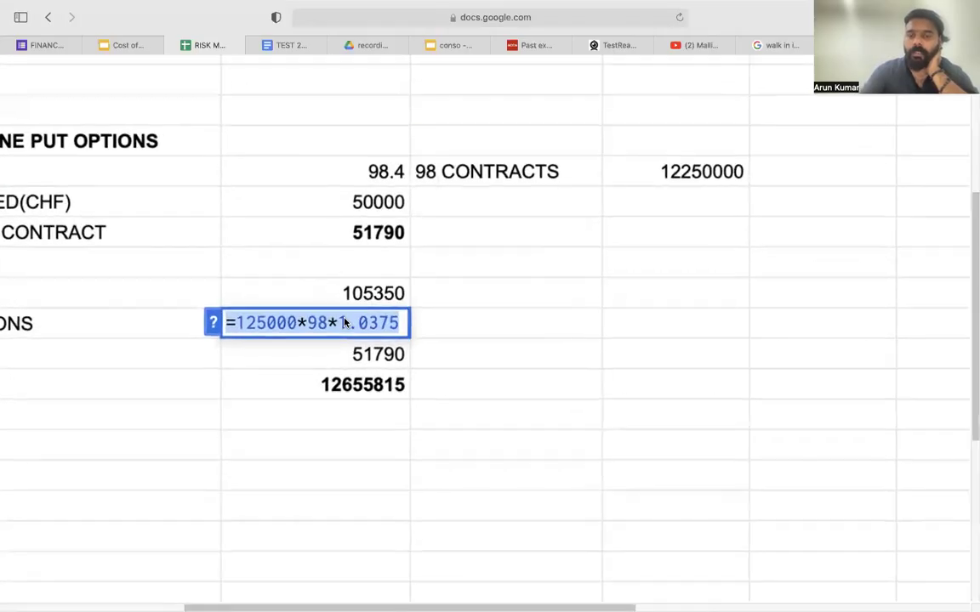
key(Return)
scroll(344, 321, down, 5)
click(344, 321)
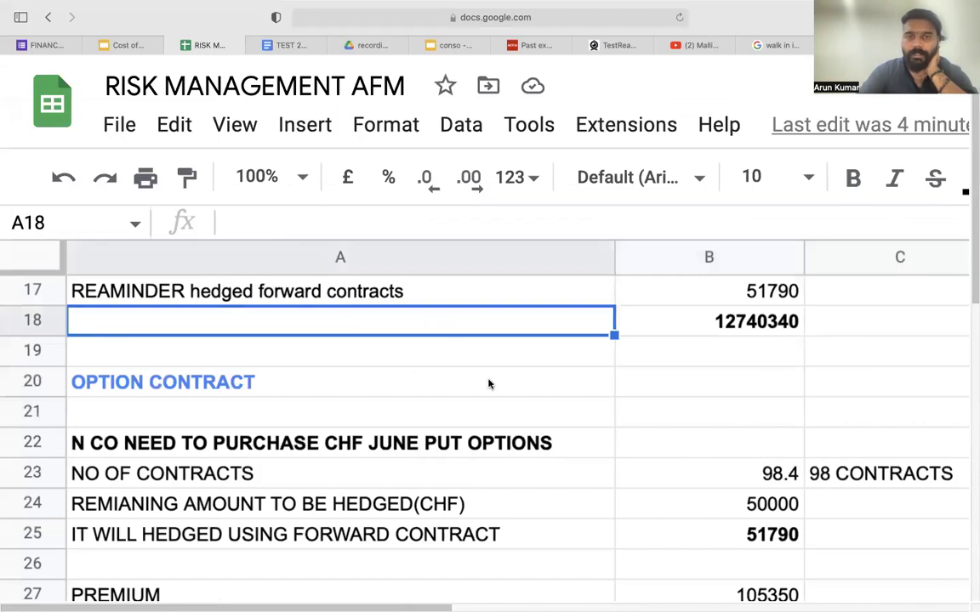
scroll(489, 383, down, 5)
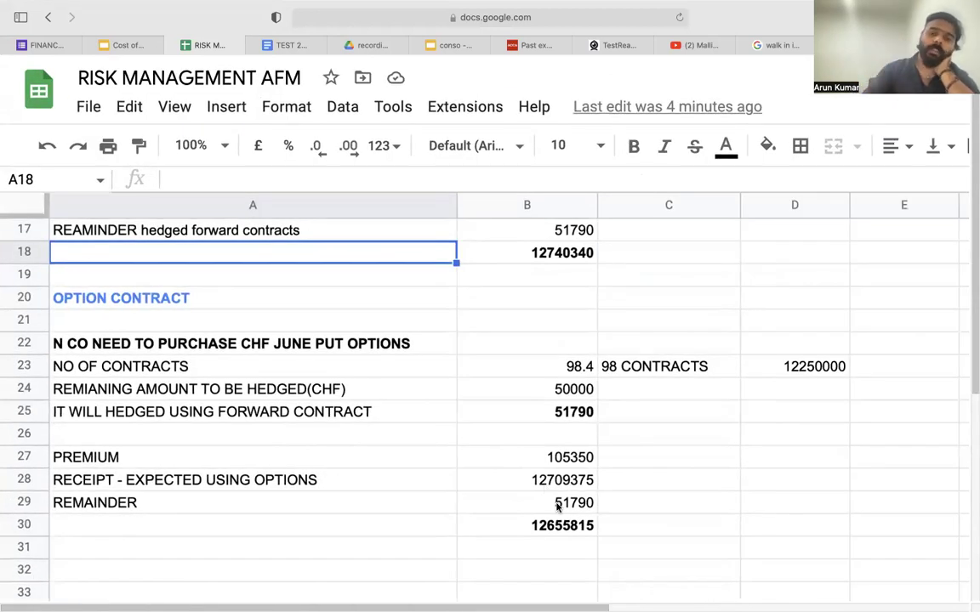
double_click(557, 505)
key(Return)
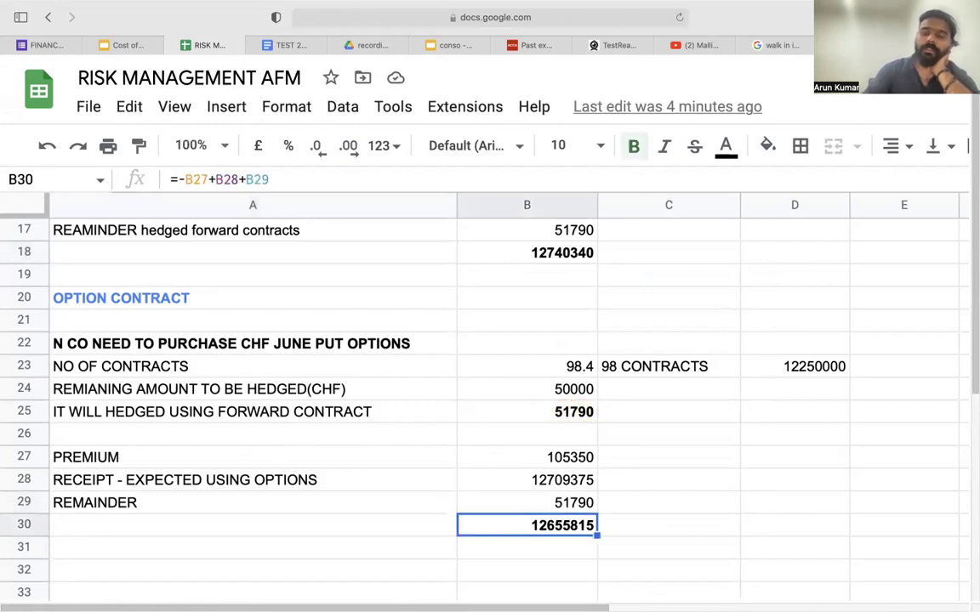
Step: Extend the remainder label in A29 to read REMAINDER-forward contracts
double_click(233, 507)
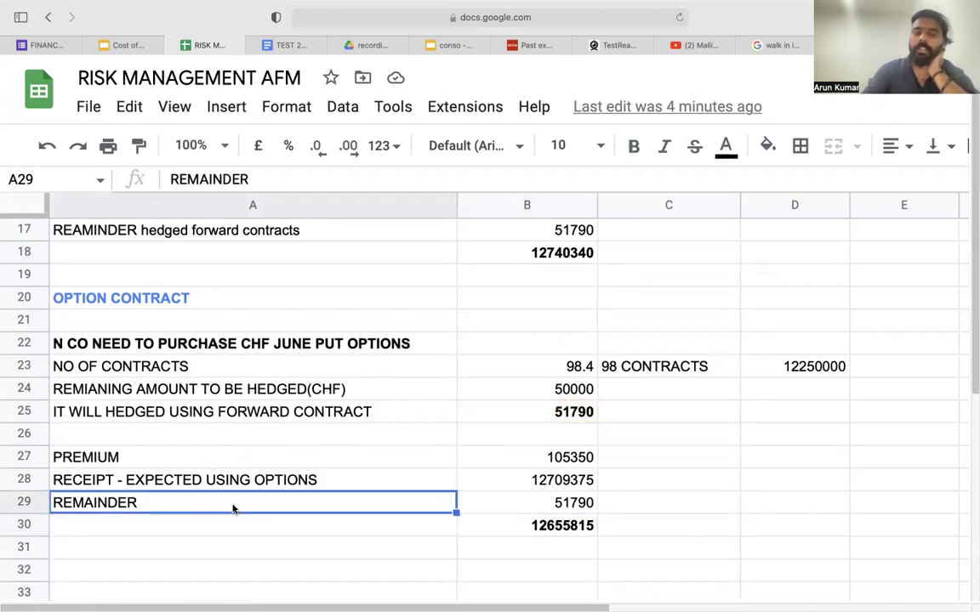
text(-for)
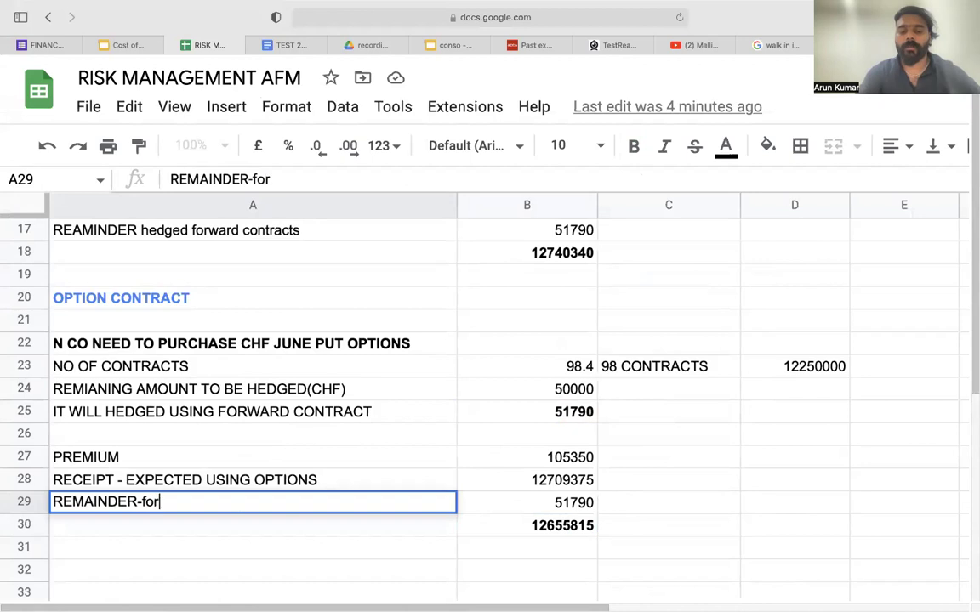
text(ward contrats)
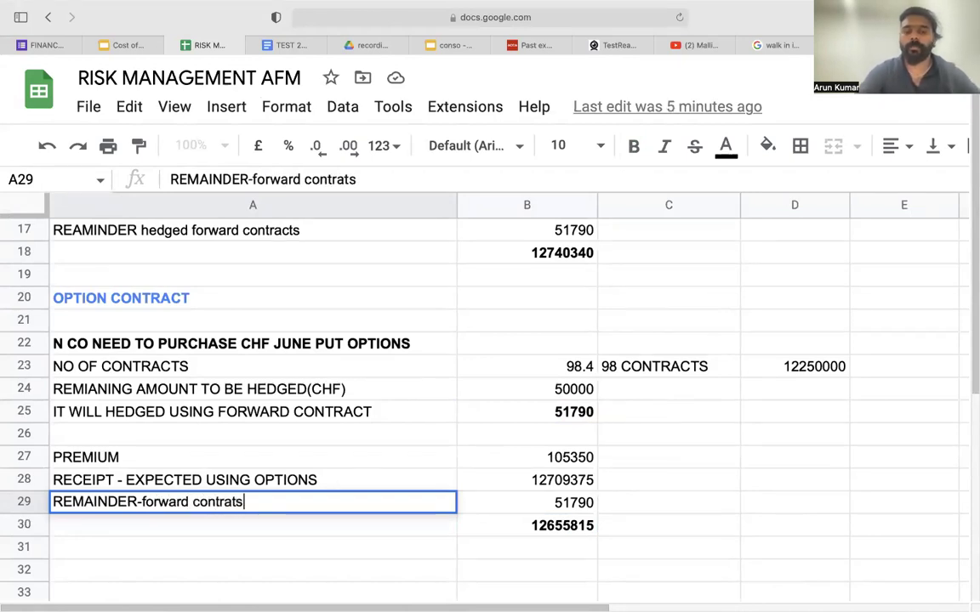
key(BackSpace)
key(BackSpace)
text(cts)
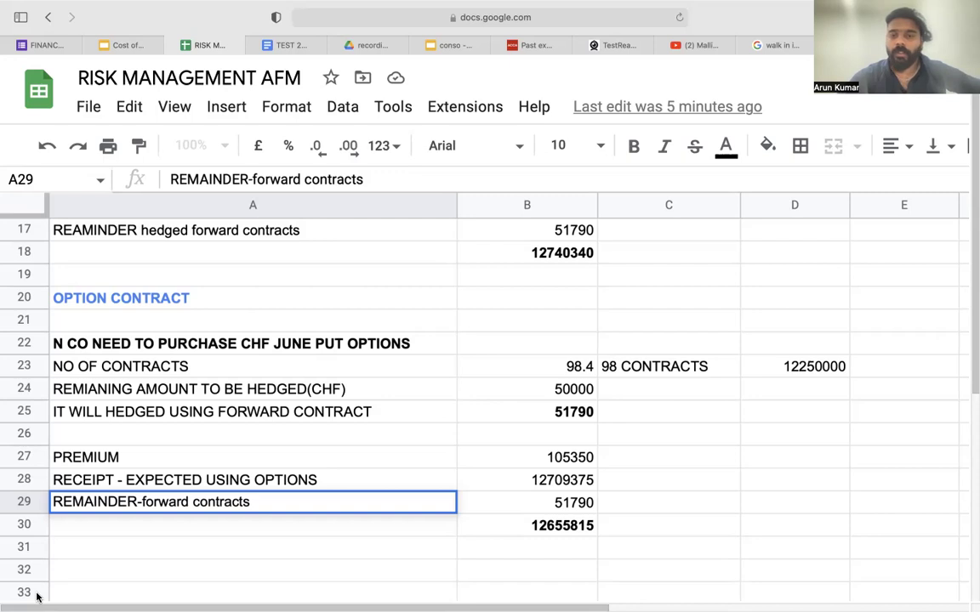
click(522, 531)
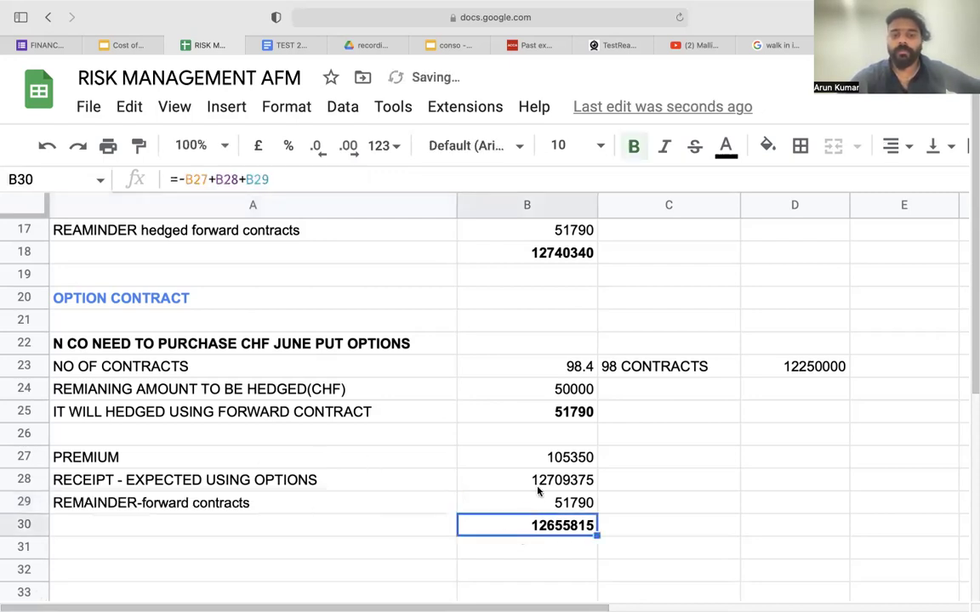
Step: Open the expected option receipt label in A28, then switch to the PDF question and select the exercise price 1.0375
click(330, 479)
double_click(330, 480)
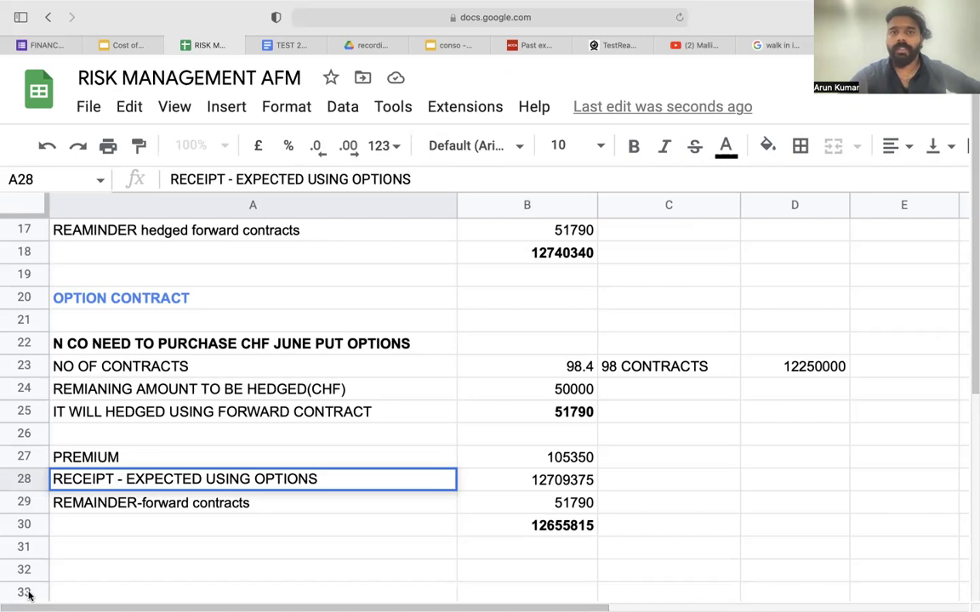
key(super+Tab)
drag(360, 383, 404, 387)
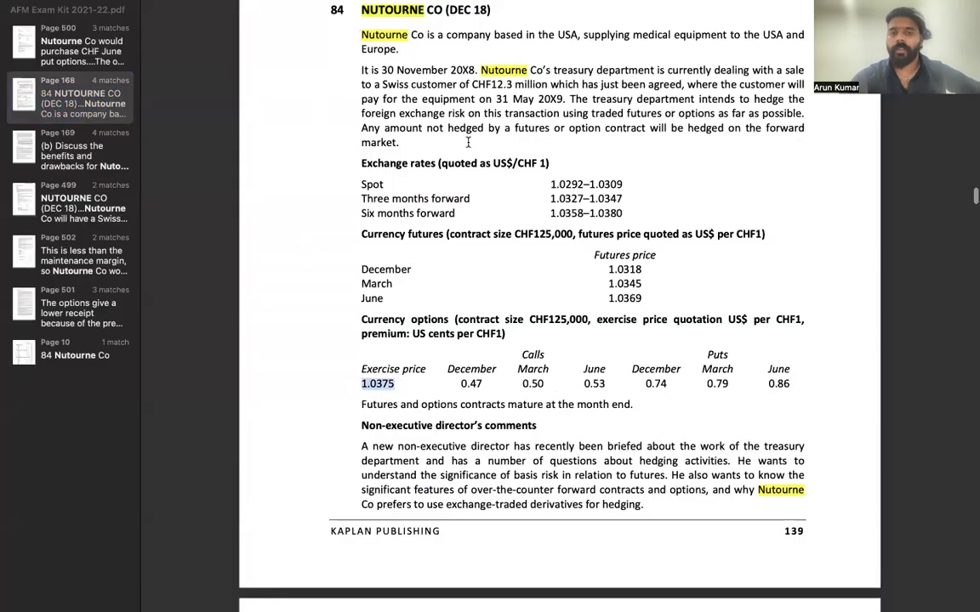
Step: Examine requirement (a) in the PDF, selecting the wording on exercised and unexercised option scenarios, and check it against the currency options table
scroll(457, 369, down, 10)
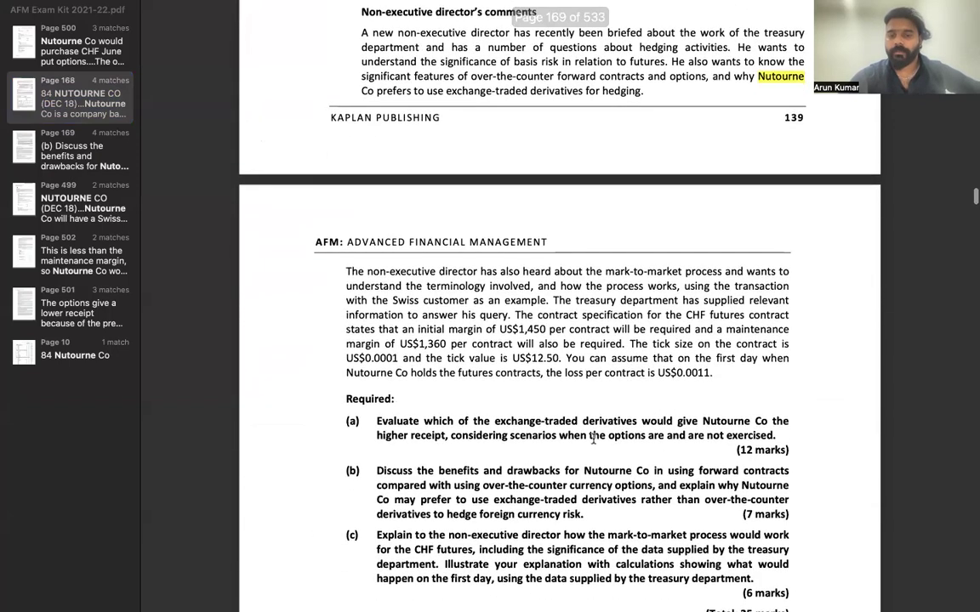
drag(533, 435, 689, 438)
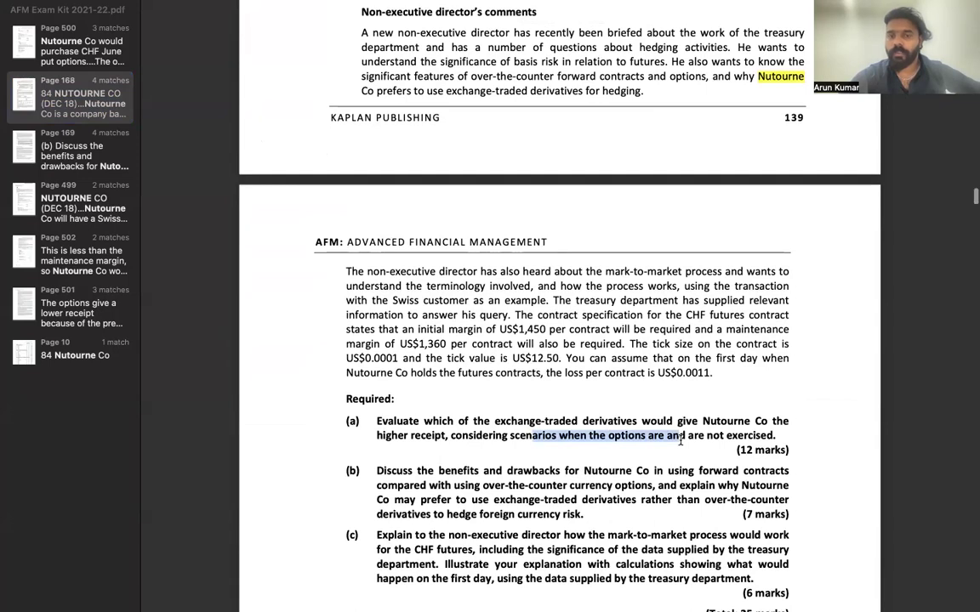
scroll(681, 439, up, 3)
scroll(680, 440, down, 3)
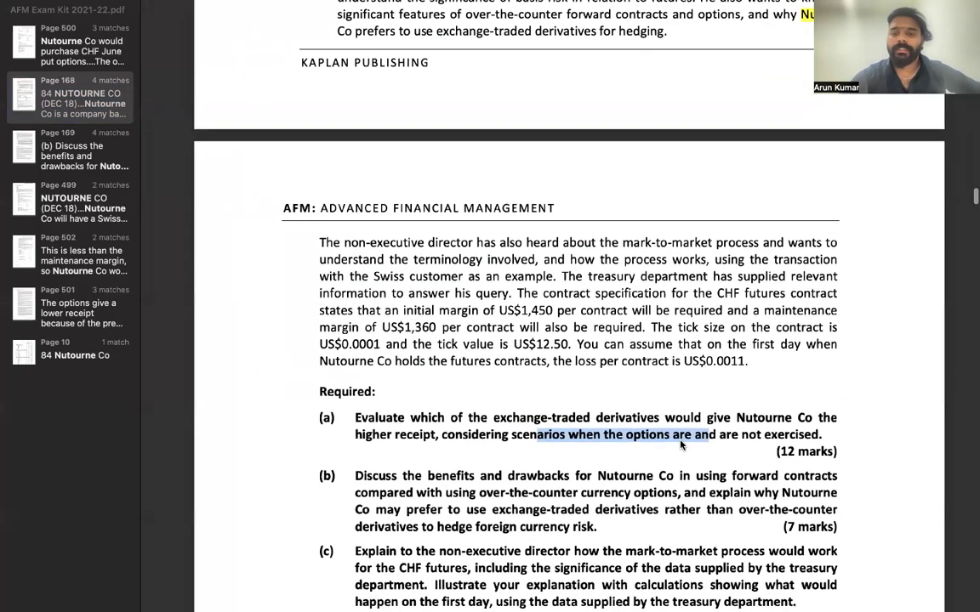
scroll(621, 311, up, 5)
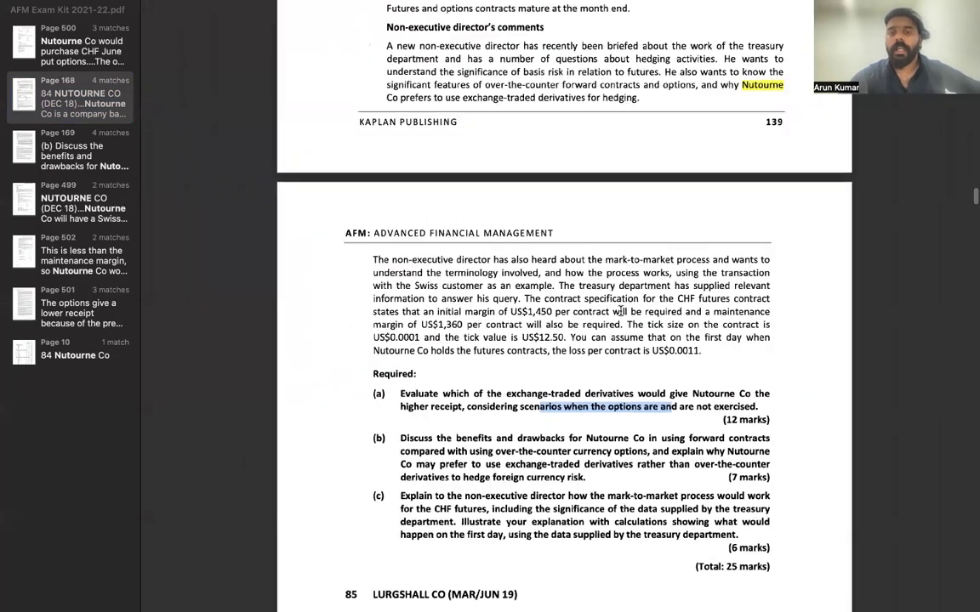
scroll(620, 311, down, 2)
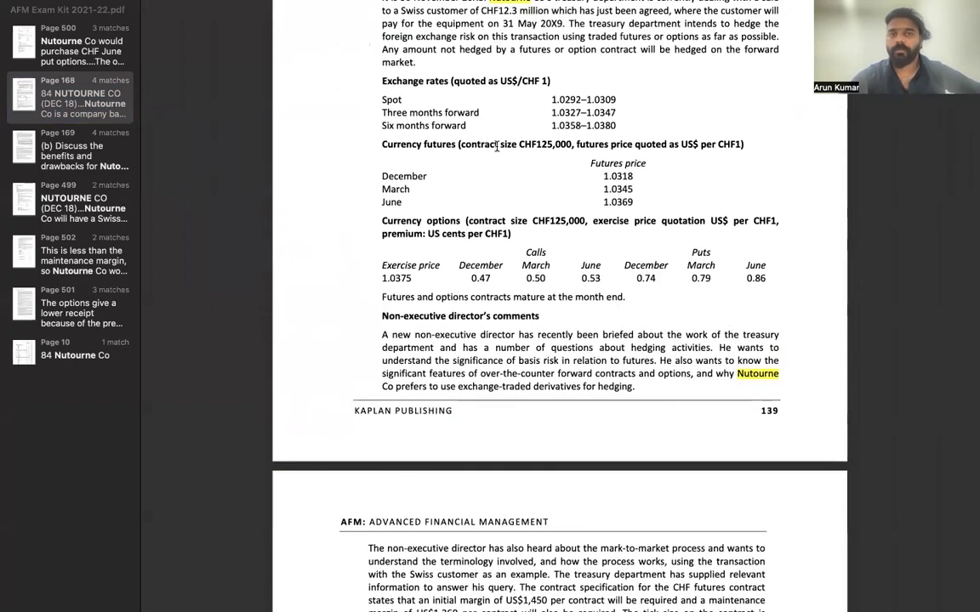
scroll(577, 280, up, 2)
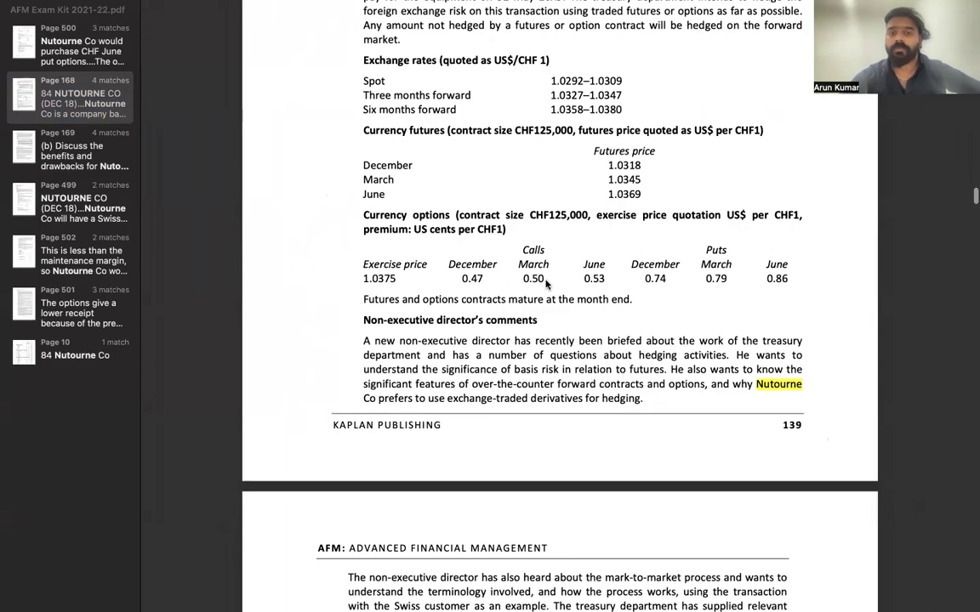
Step: Switch to Google Sheets, open the expected option receipt formula in B28, and check it against the PDF question's rates
key(super+Tab)
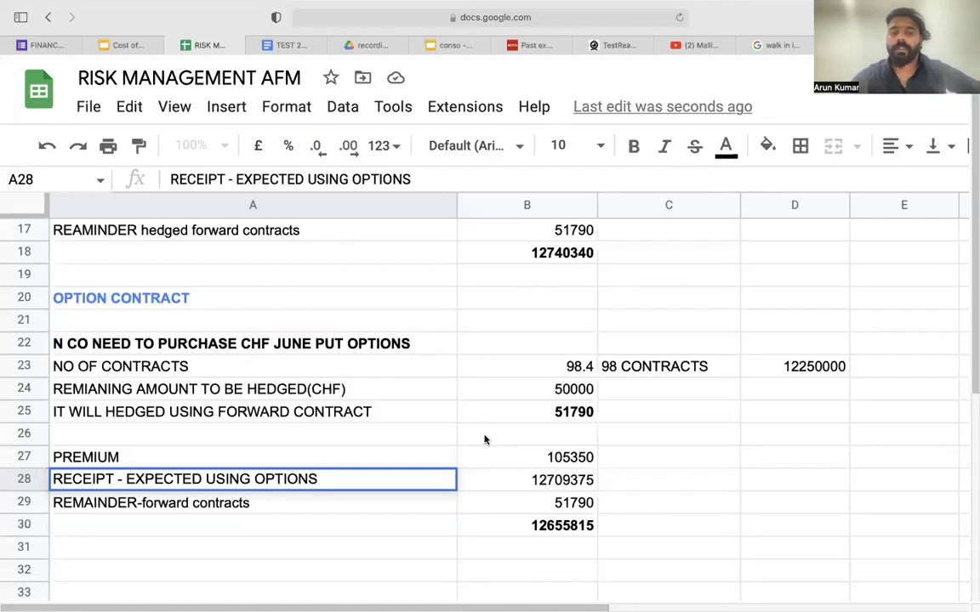
double_click(563, 481)
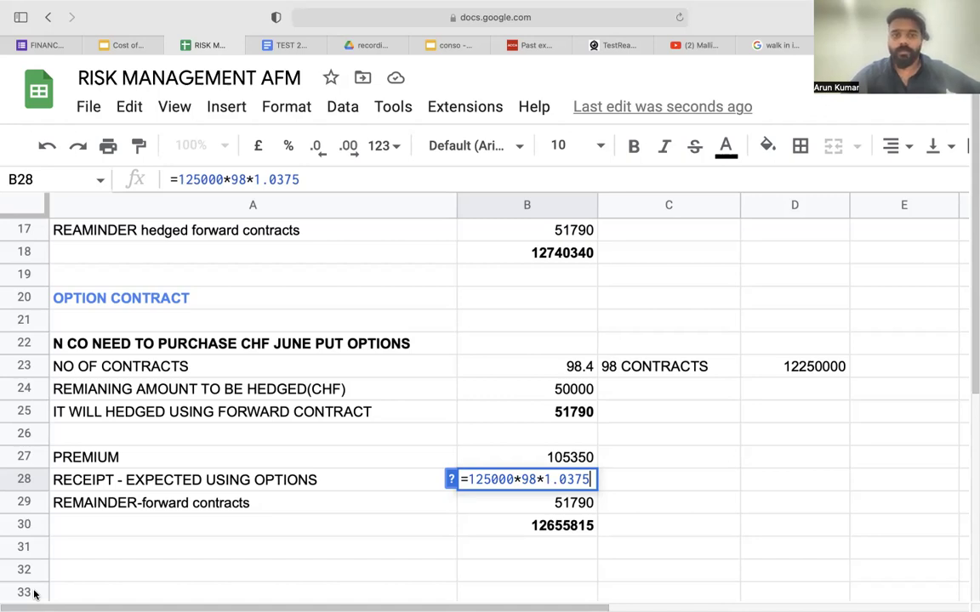
key(super+Tab)
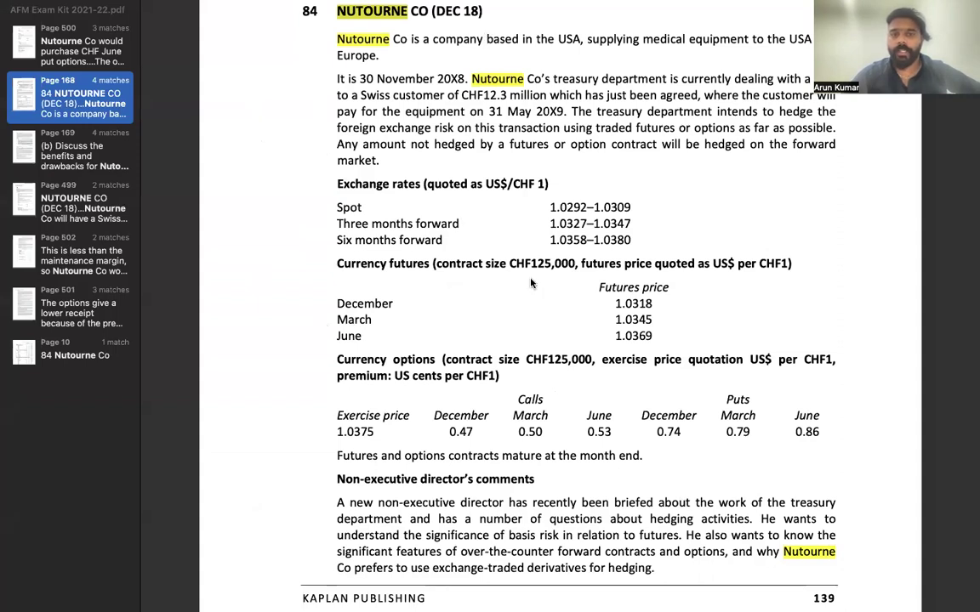
key(super+Tab)
Step: Examine the futures receipt formula in B16 and the 31 May futures rate formula in C13, comparing the futures and options outcomes
scroll(496, 342, up, 1)
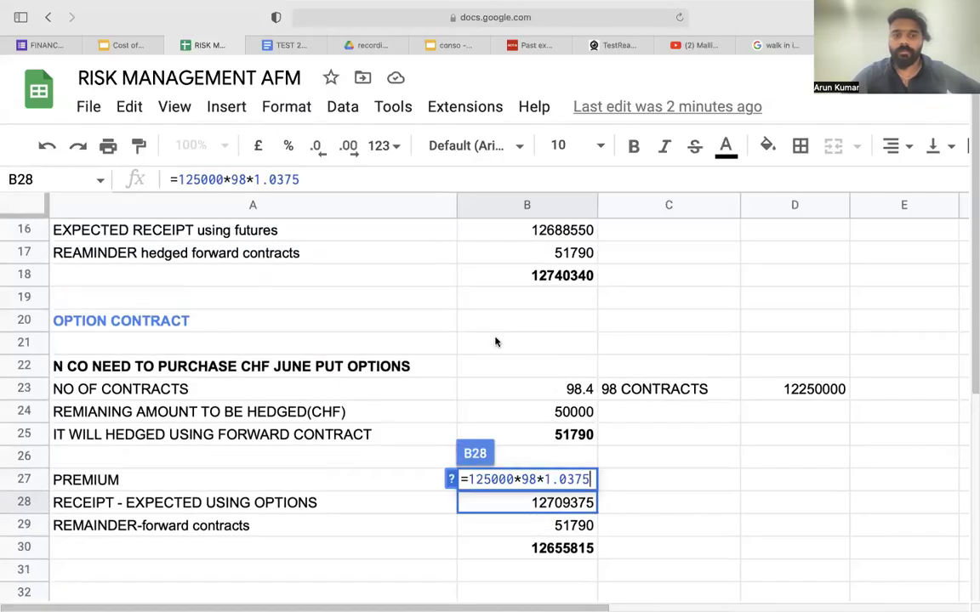
scroll(496, 342, up, 1)
scroll(488, 284, up, 1)
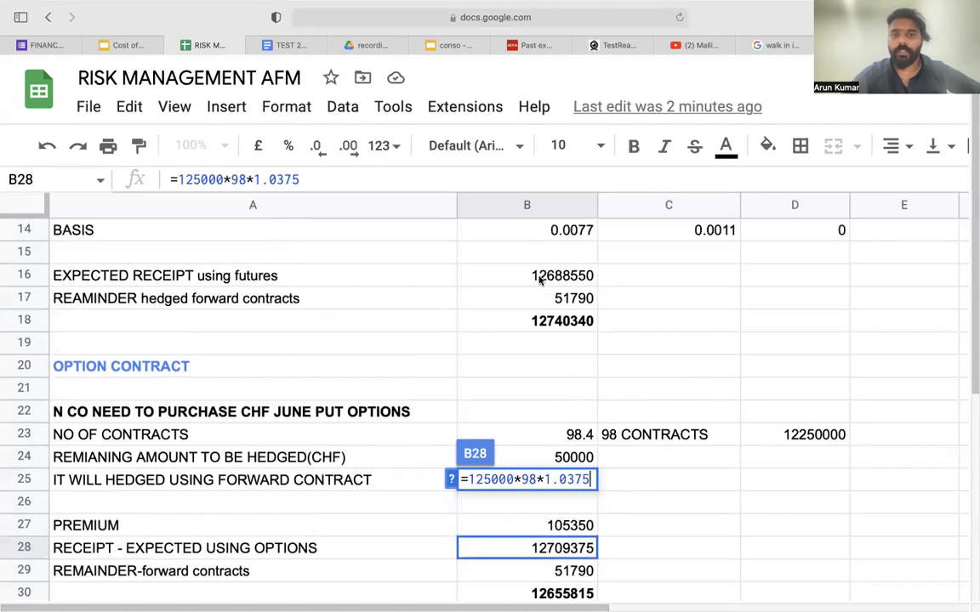
click(539, 279)
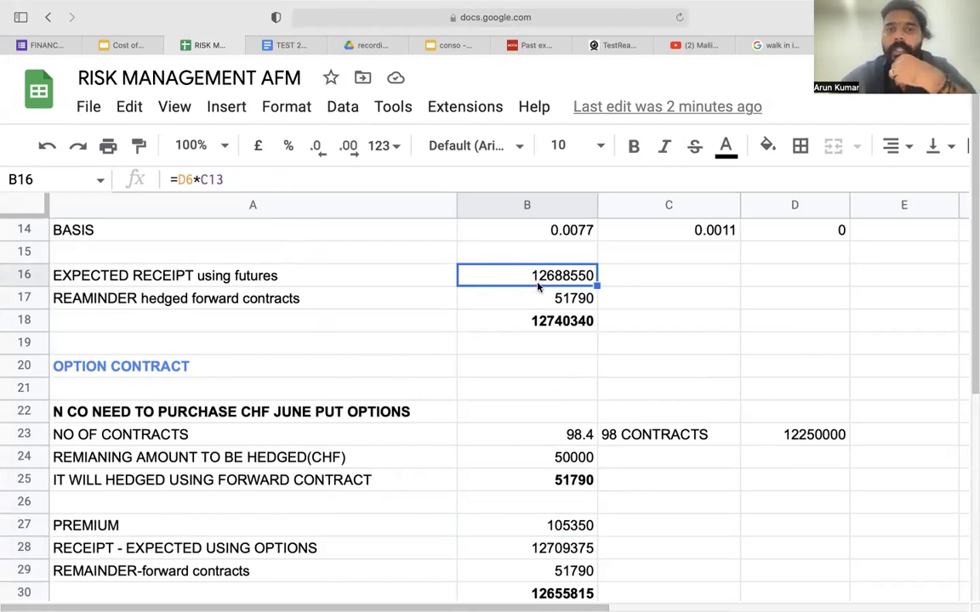
scroll(553, 287, up, 2)
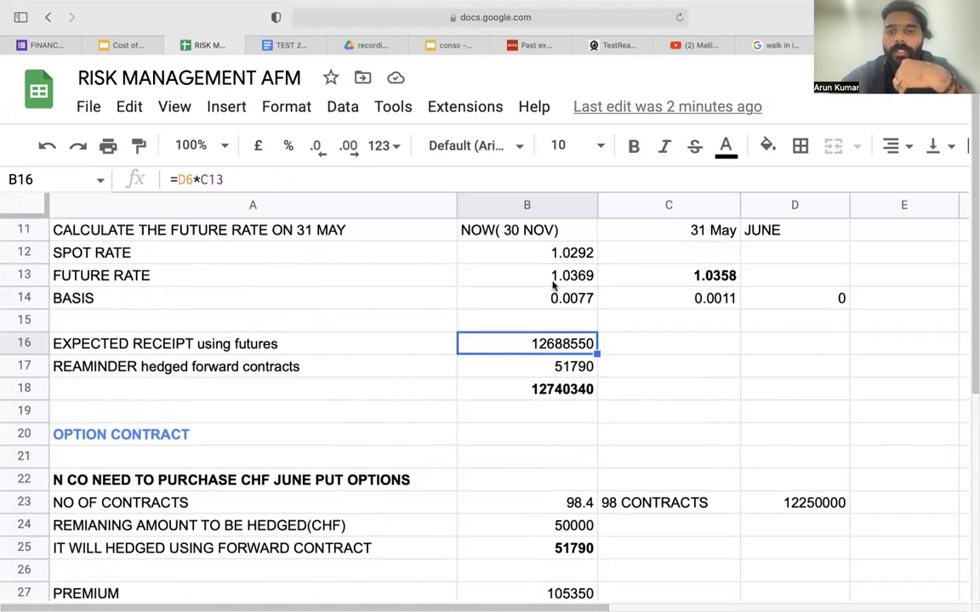
click(678, 277)
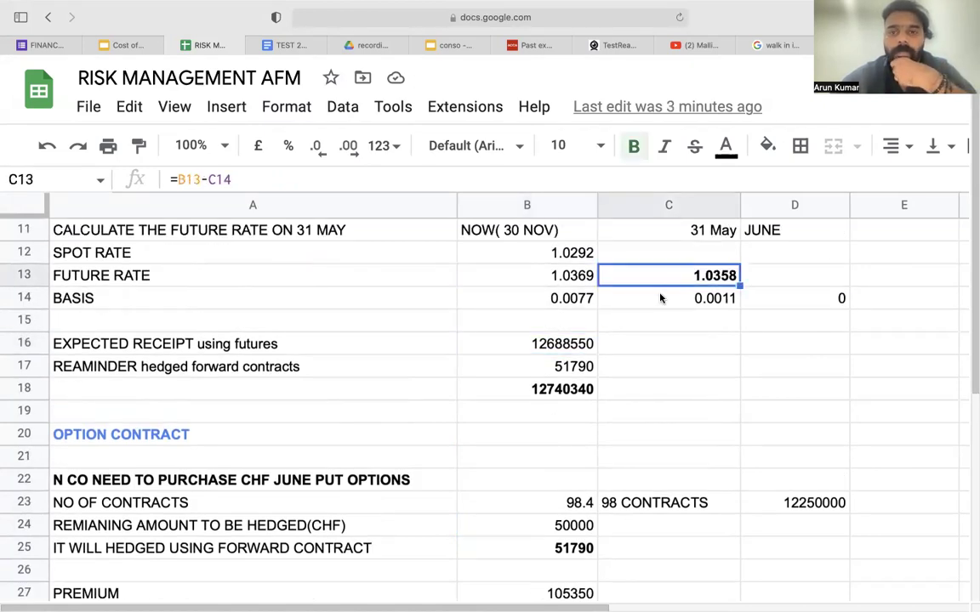
click(564, 345)
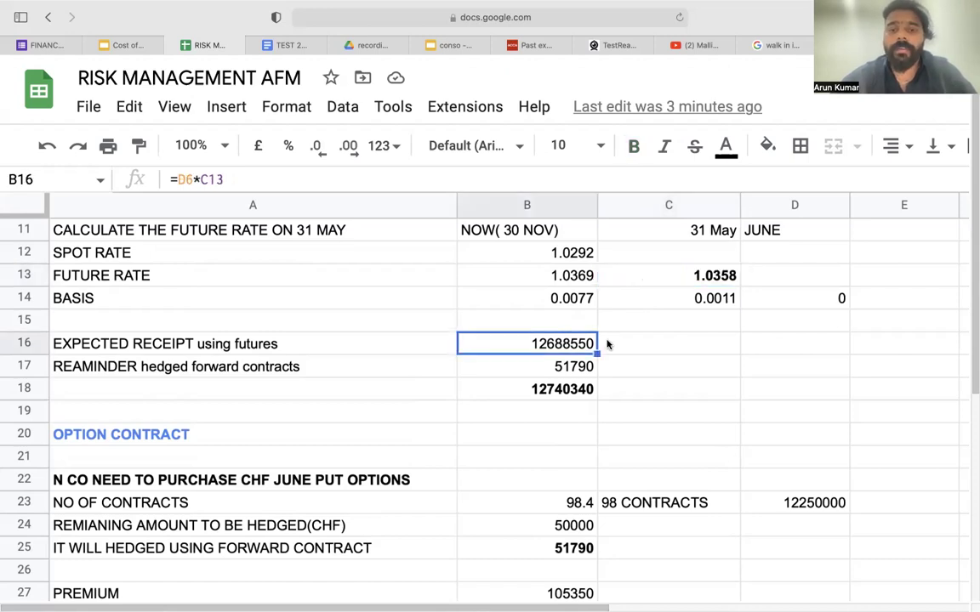
key(super+minus)
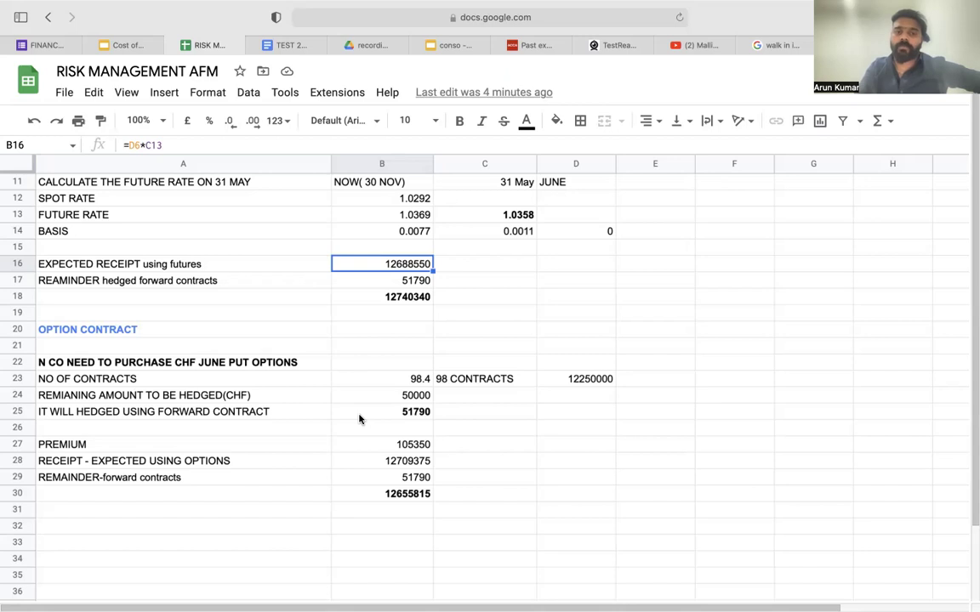
scroll(359, 418, up, 1)
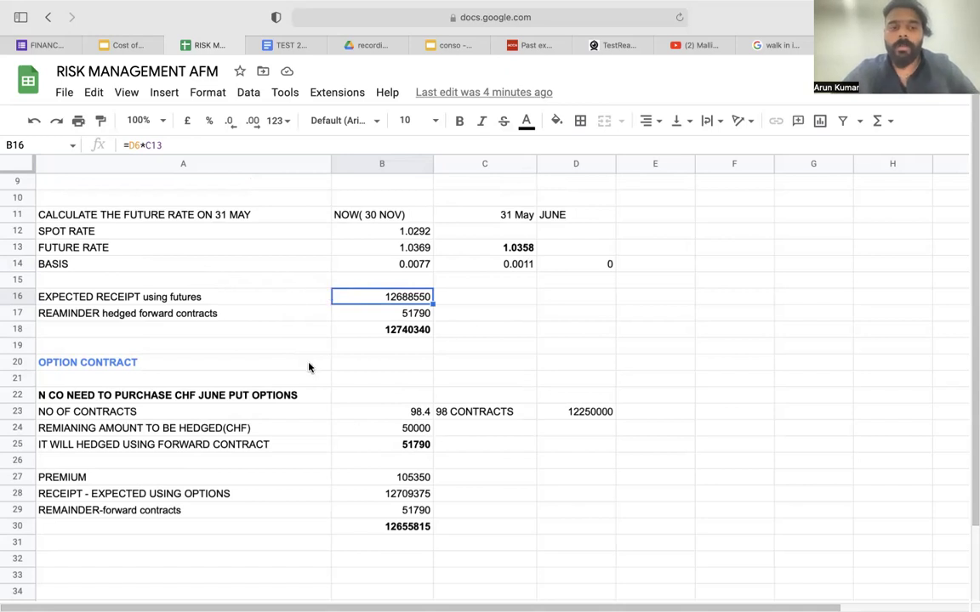
scroll(308, 367, up, 2)
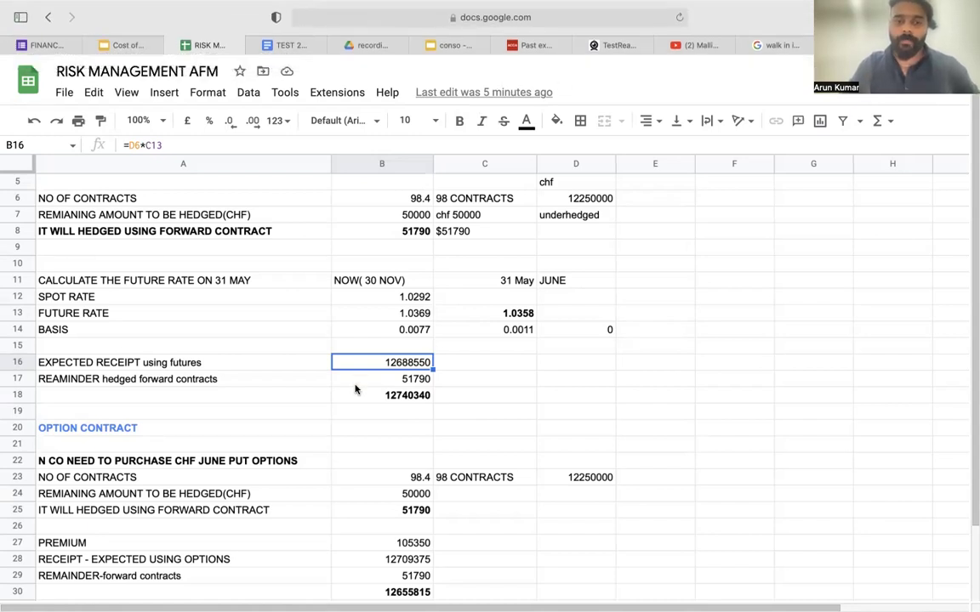
Step: Copy the sharing link of the RISK MANAGEMENT AFM spreadsheet and close the sharing settings
scroll(355, 387, down, 5)
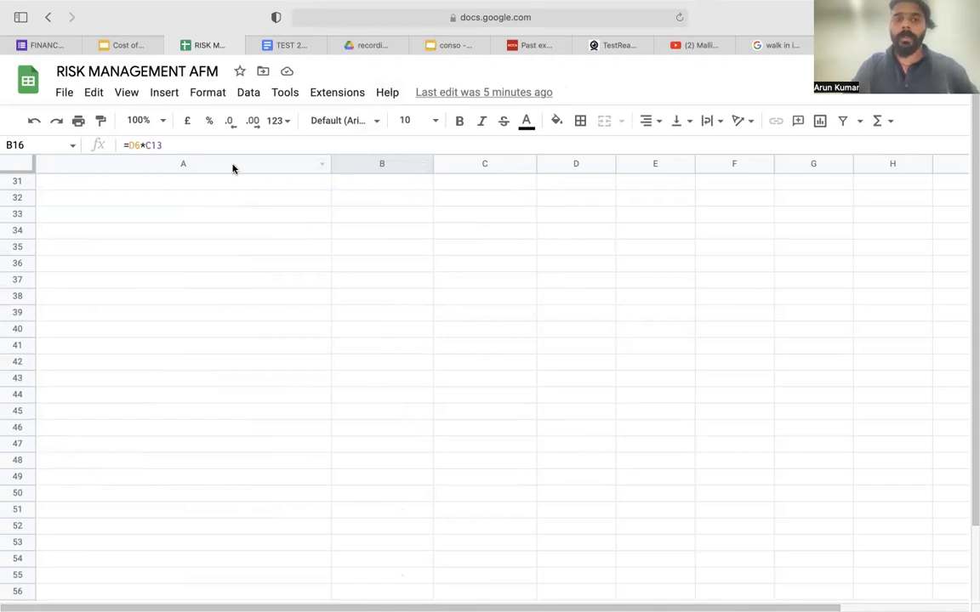
scroll(317, 284, up, 6)
key(super+minus)
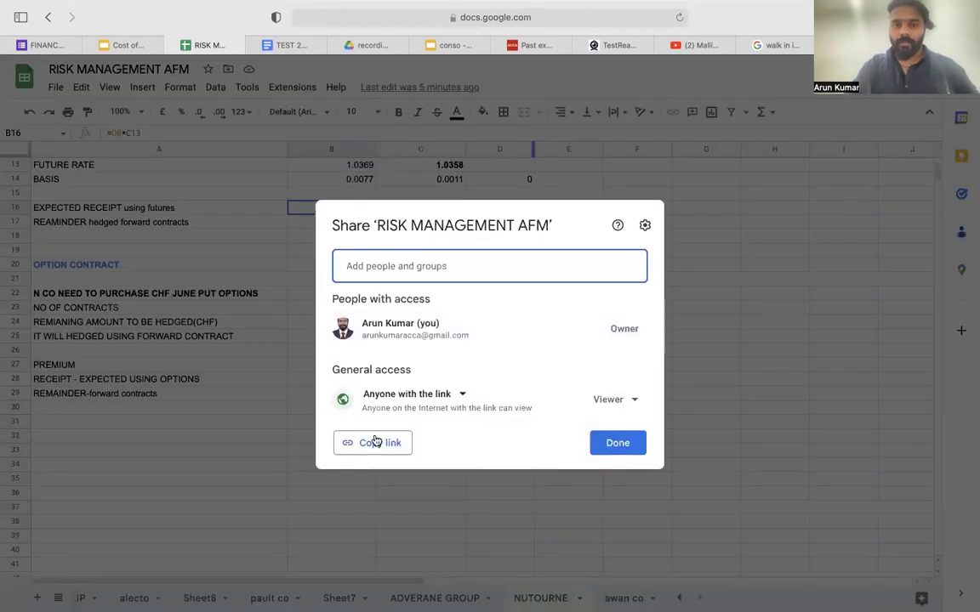
click(381, 444)
mouse_move(56, 34)
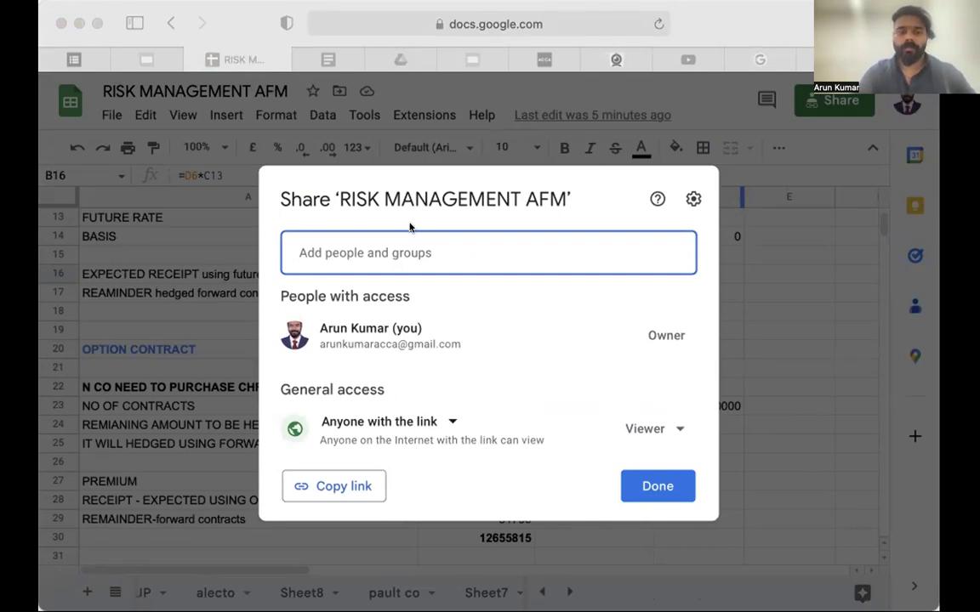
click(302, 498)
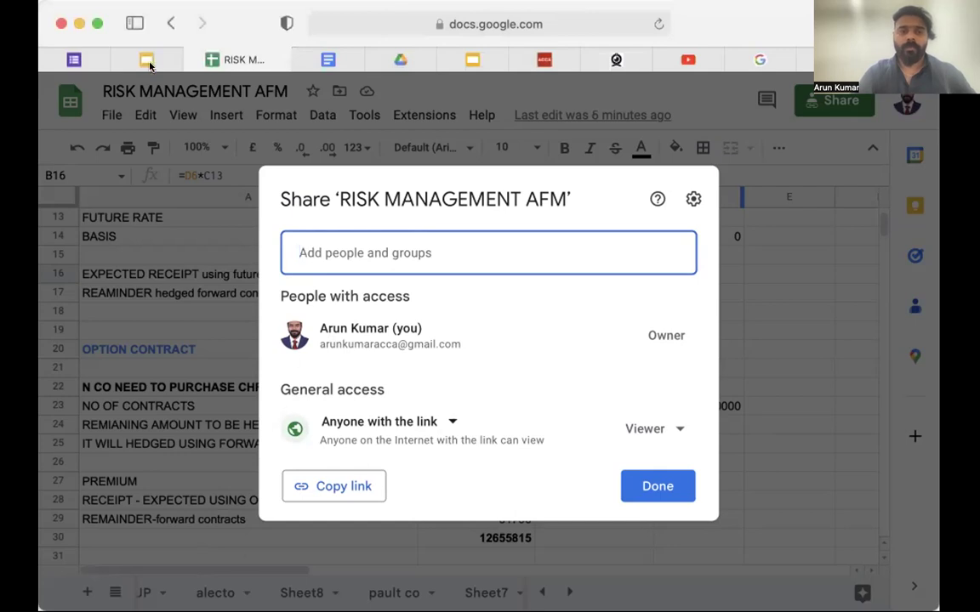
click(97, 23)
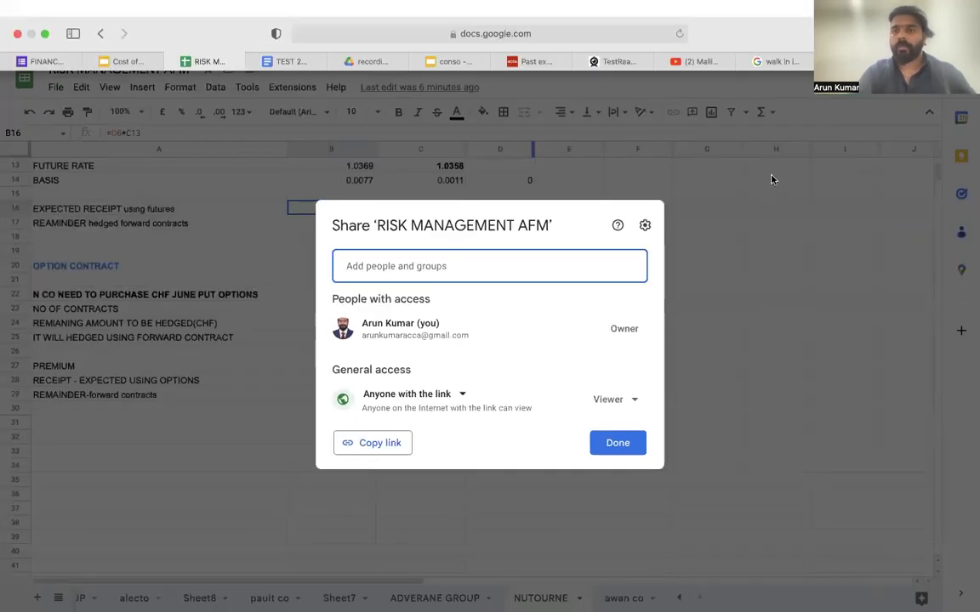
click(616, 443)
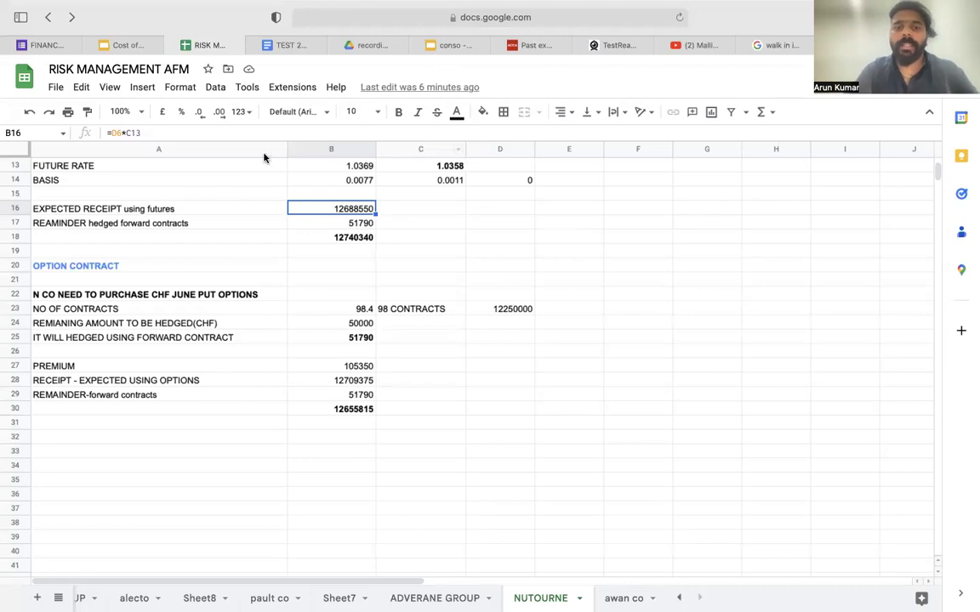
Step: Enter the heading "hedging methods" in A33, below the options calculation
scroll(304, 399, down, 5)
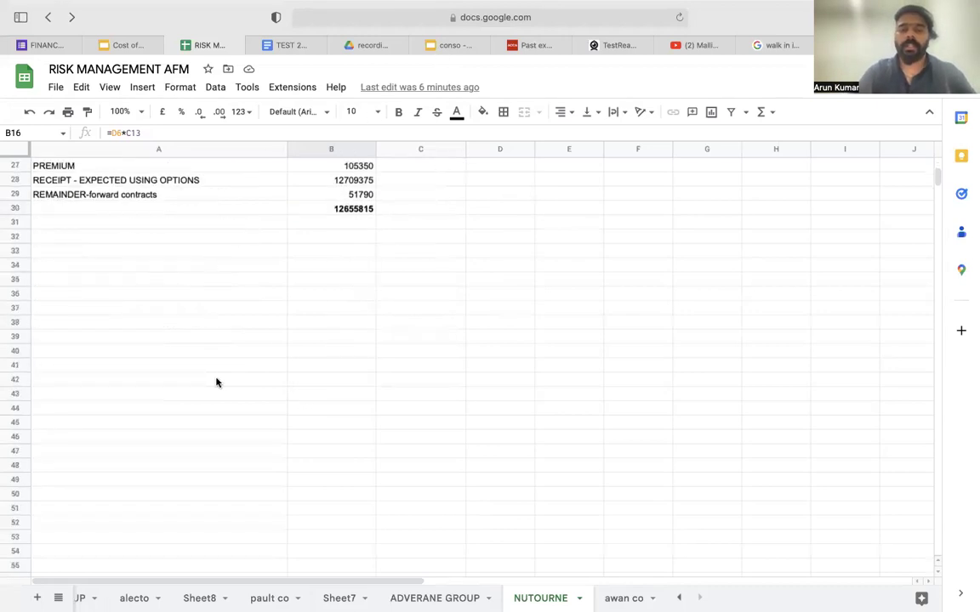
click(181, 255)
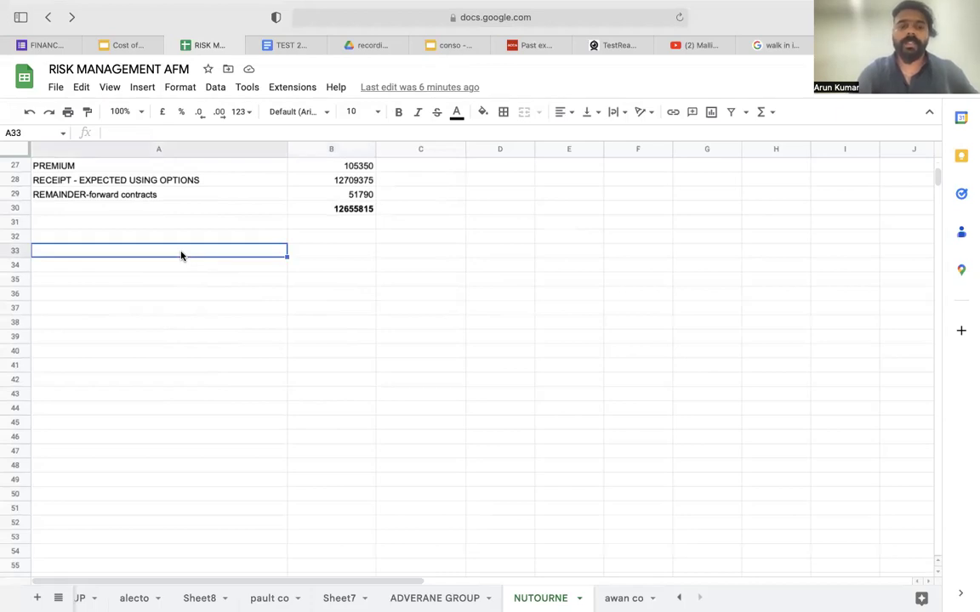
text(hed)
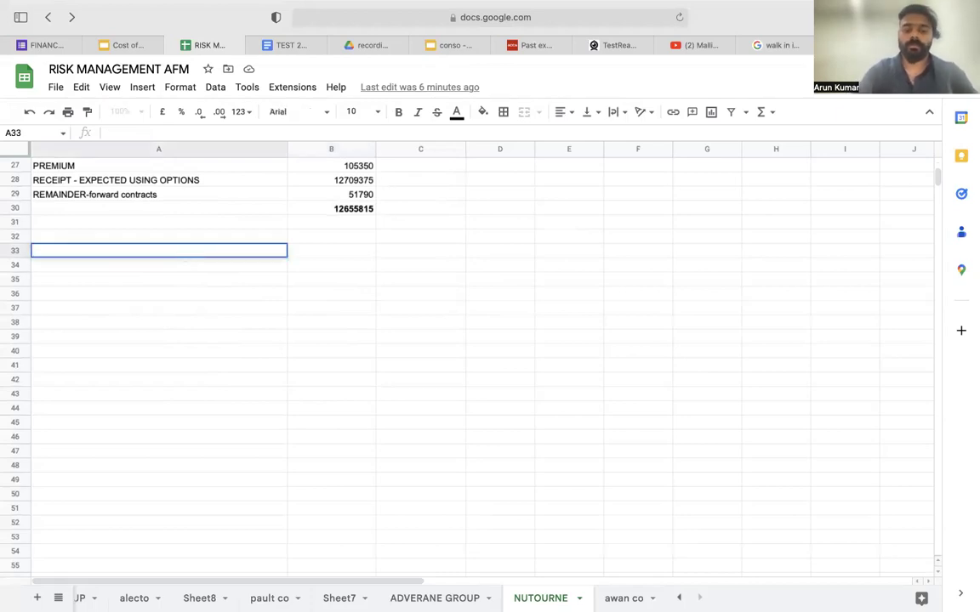
text(ging m)
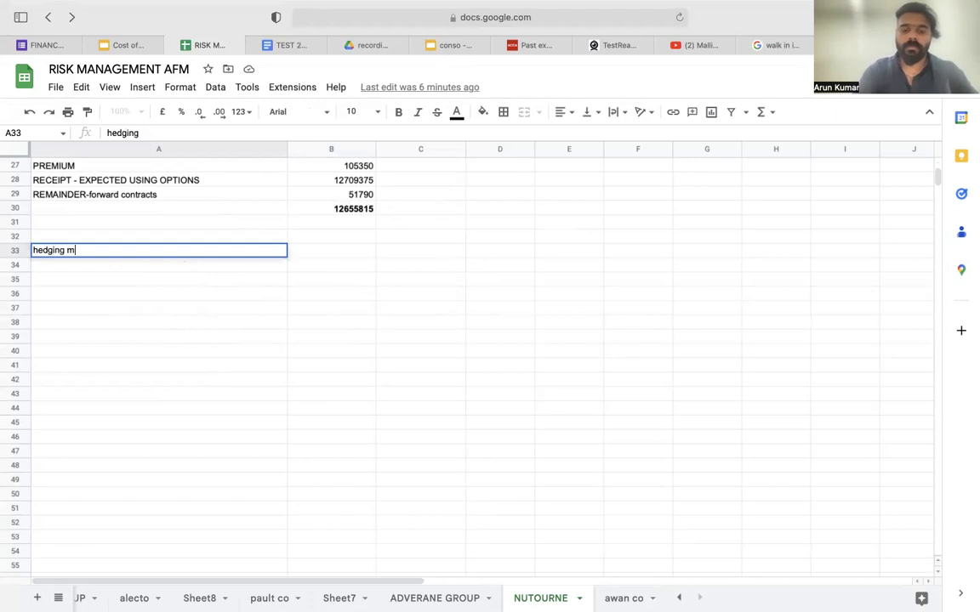
text(ethods)
key(BackSpace)
key(BackSpace)
key(BackSpace)
text(d)
key(BackSpace)
text(ods)
key(BackSpace)
key(BackSpace)
key(BackSpace)
text(ods)
key(Return)
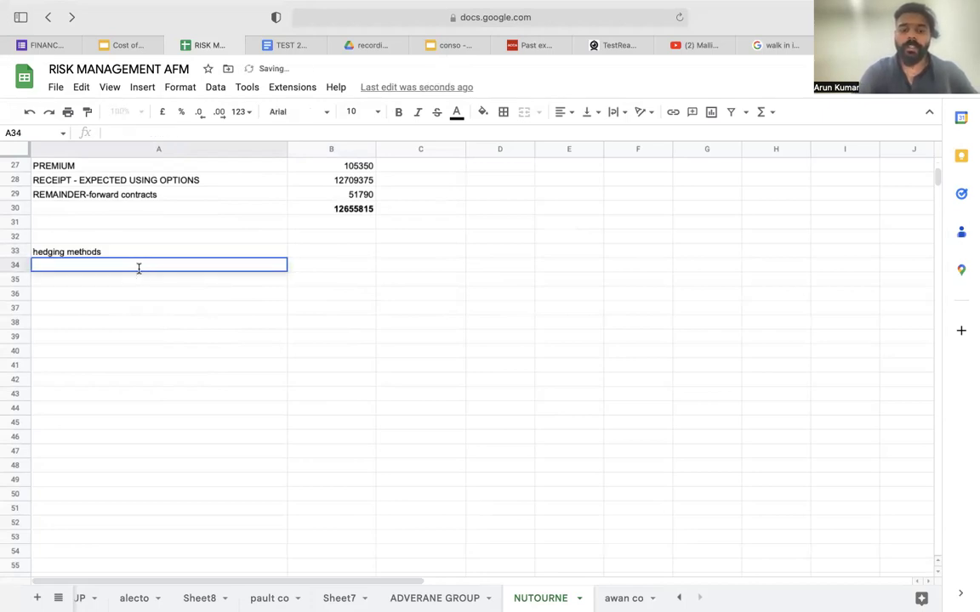
Step: List FRA, INTEREST RATE FUTURES and INTEREST RATE OPTION in A34 to A36 under the hedging methods heading
text(FRA)
key(Return)
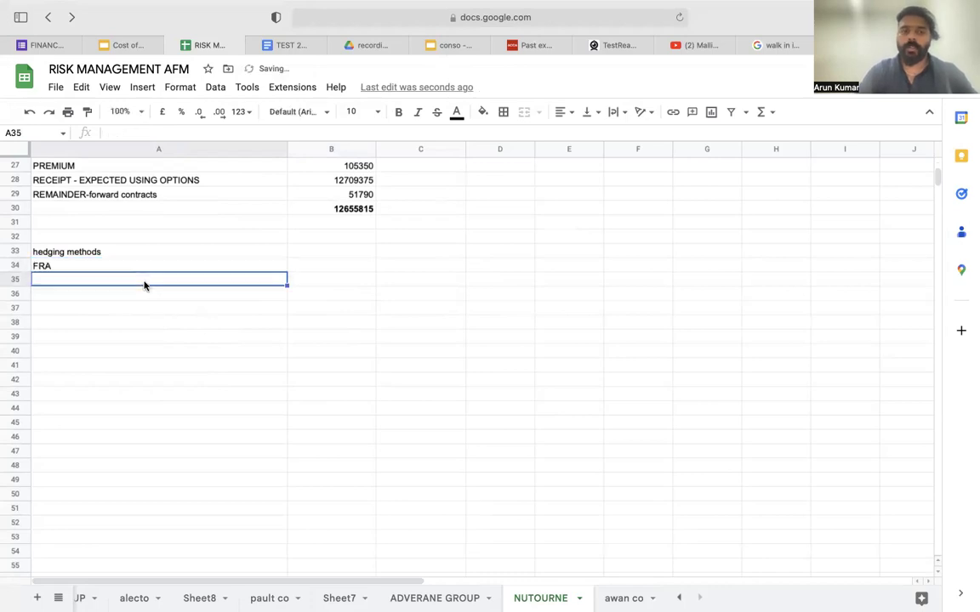
text(INTE)
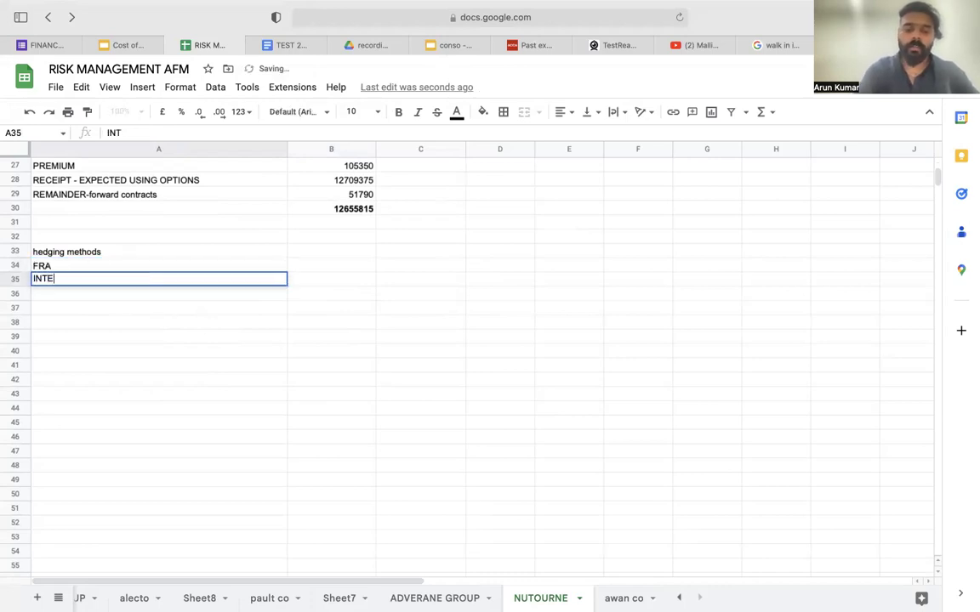
text(REST RATE FUTURES)
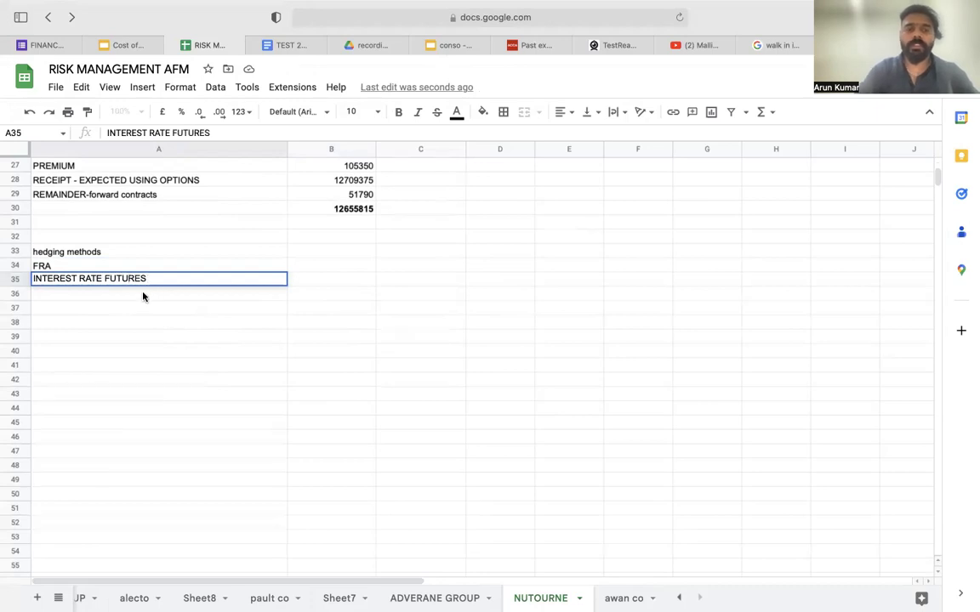
key(Return)
text(INTERES)
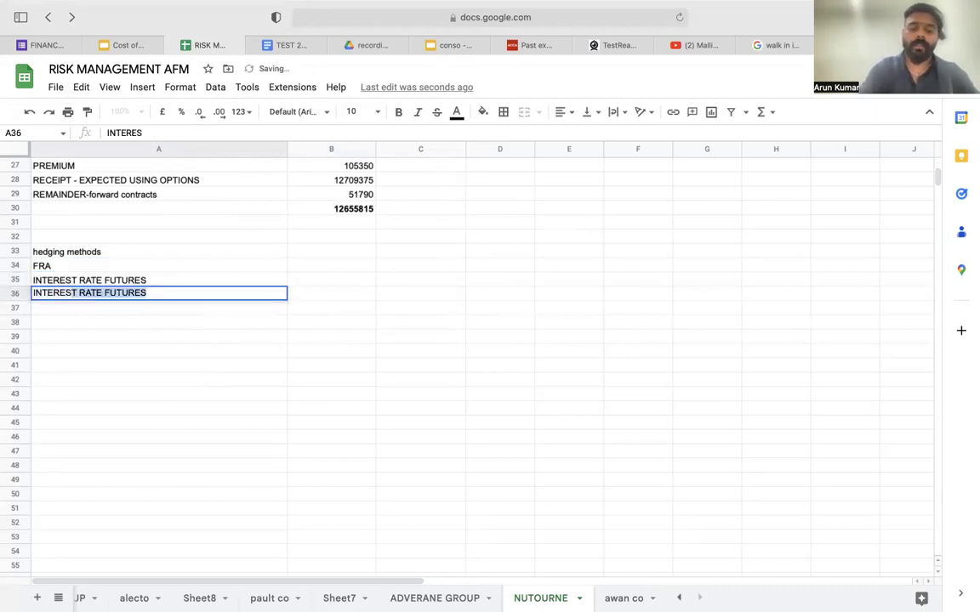
text(T RATE OPTION)
key(Return)
Step: Add INTEREST RATE SWAP in A37 and INTEREST COLLAR in A38 to the list of hedging methods
text(INTEREST RA)
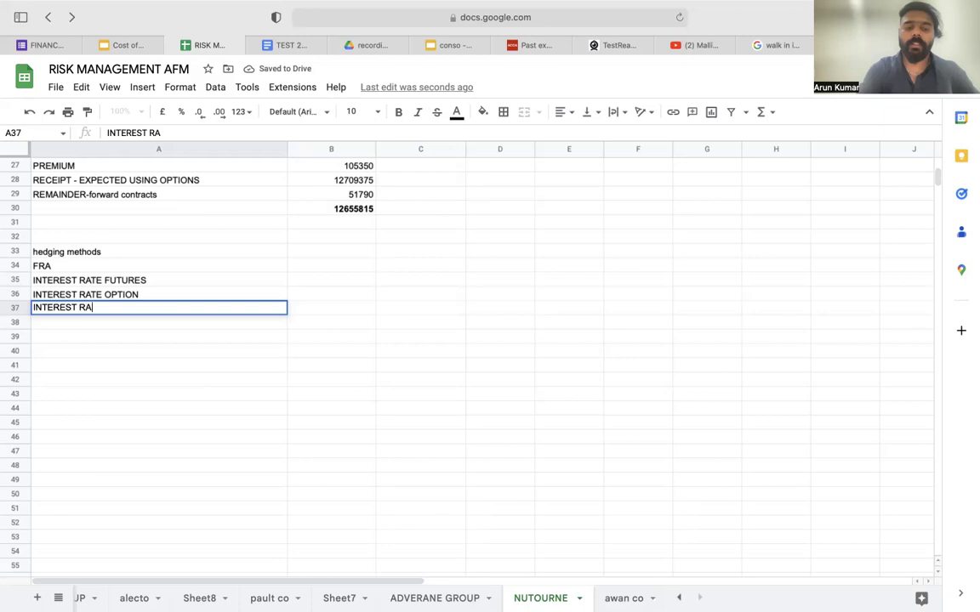
text(TE SW)
key(BackSpace)
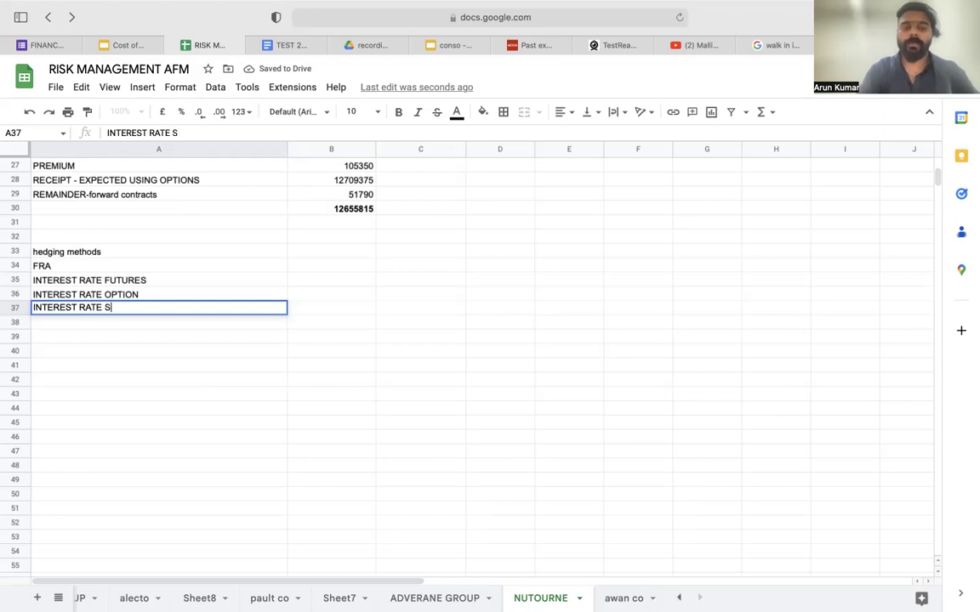
text(WAP)
key(Return)
text(I)
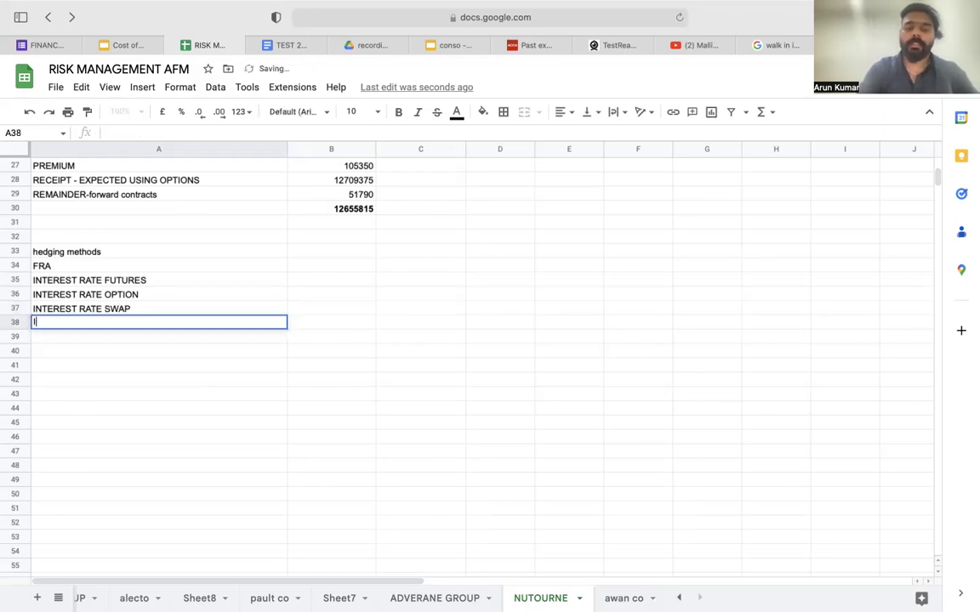
text(NTEREST COLA)
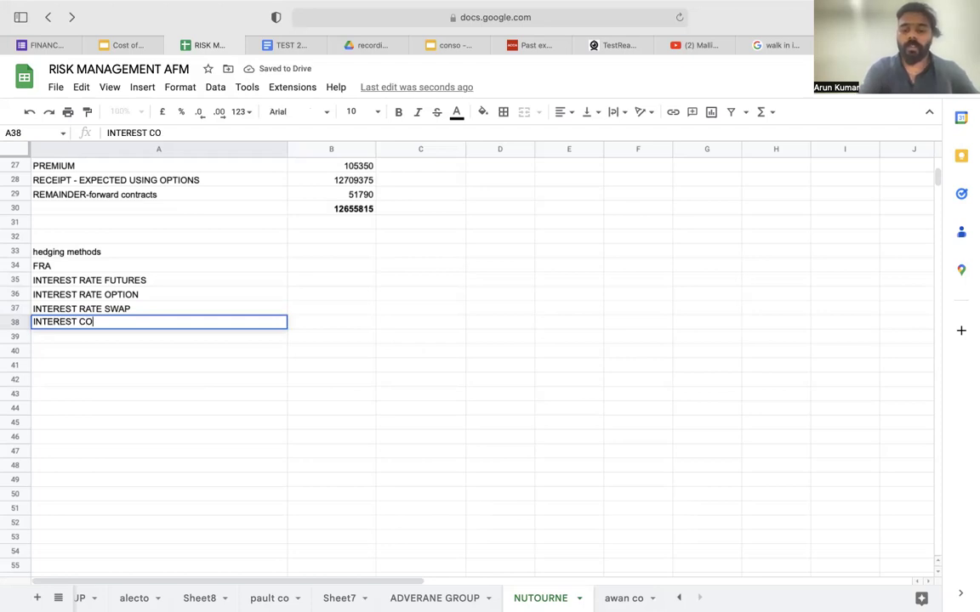
key(BackSpace)
text(LAR)
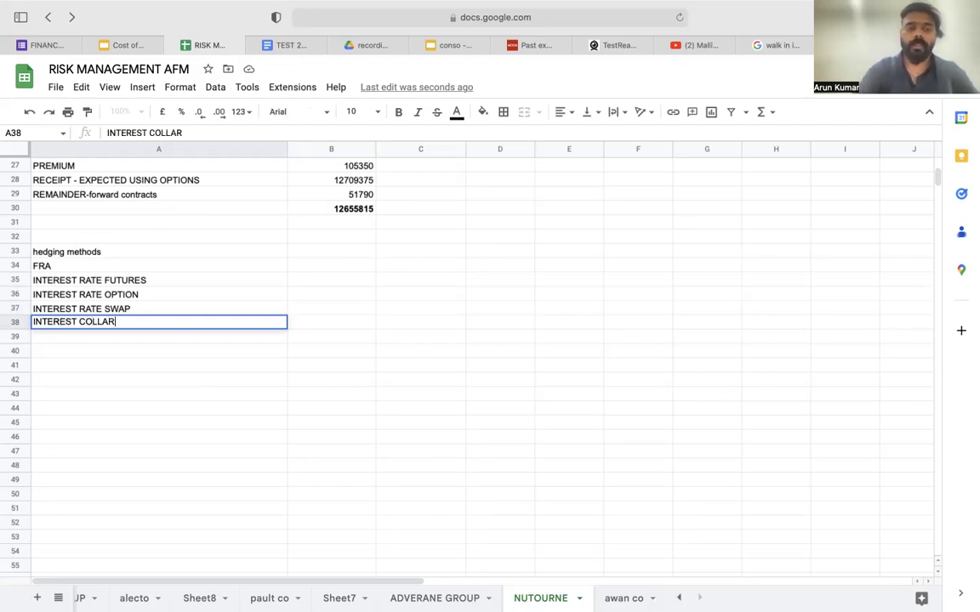
click(215, 365)
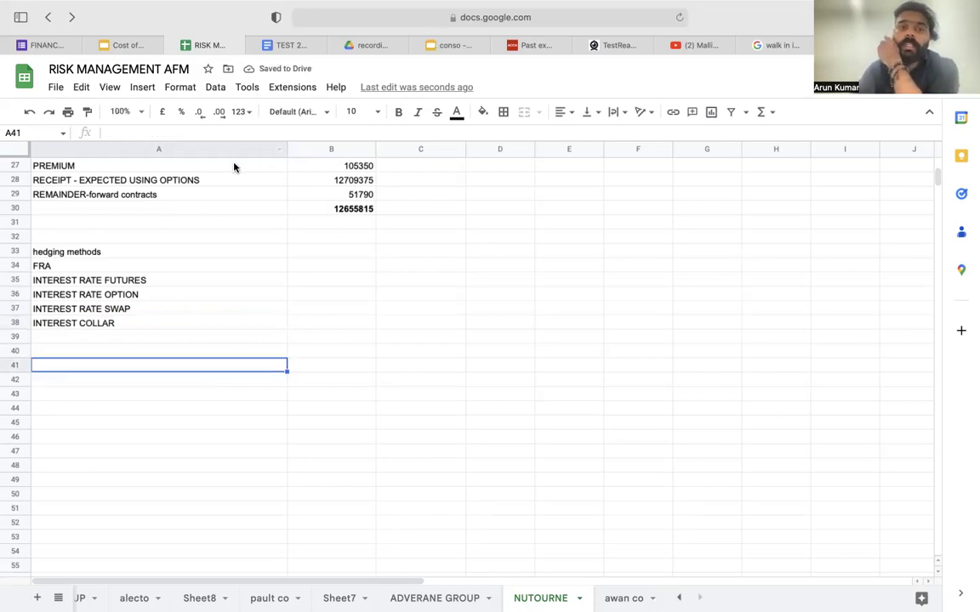
Step: Enter the column headings BORROW in B33 and DEPOSIT in C33 beside the hedging methods heading
scroll(179, 321, up, 3)
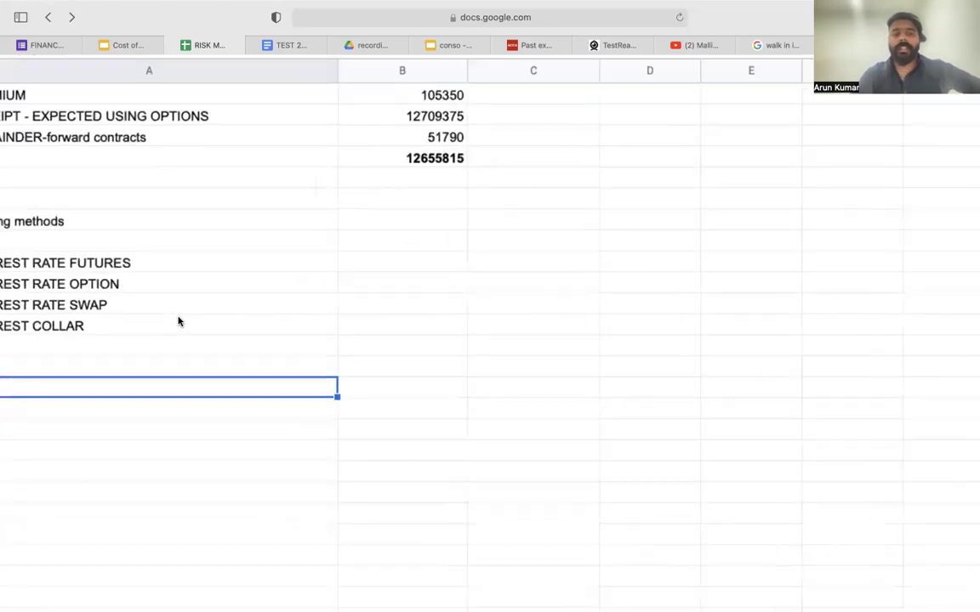
scroll(170, 340, left, 2)
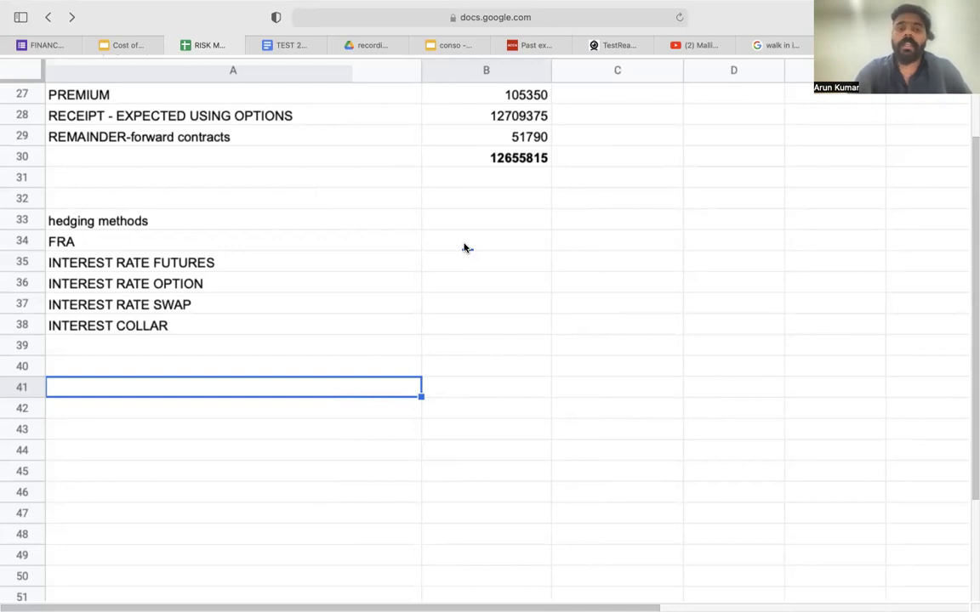
click(464, 270)
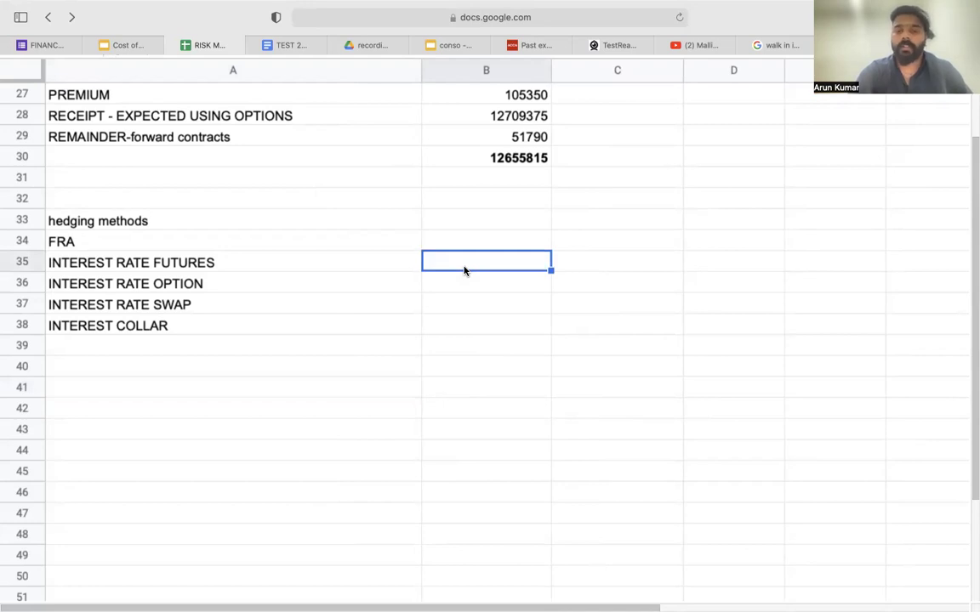
click(479, 222)
text(BO)
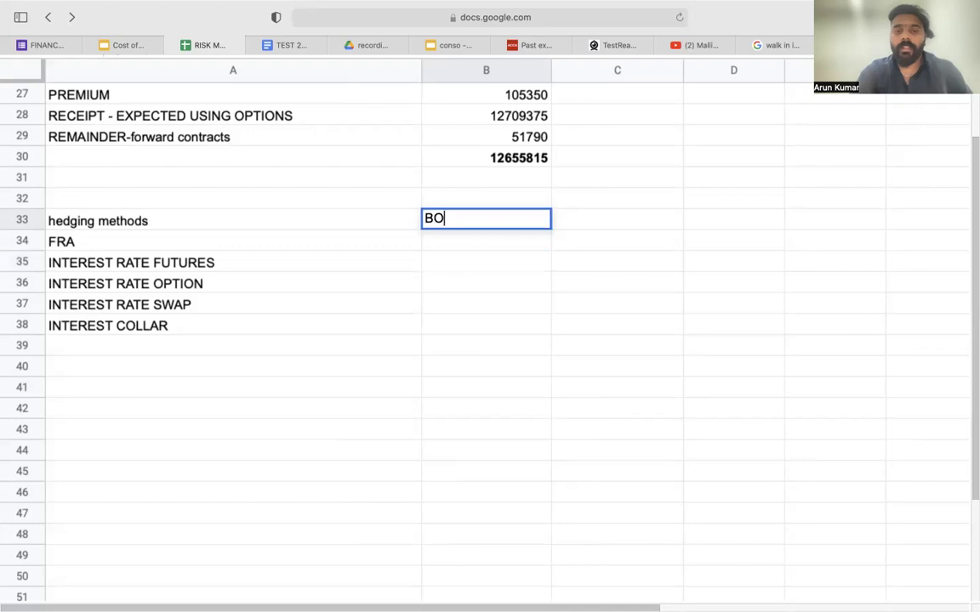
text(RROW)
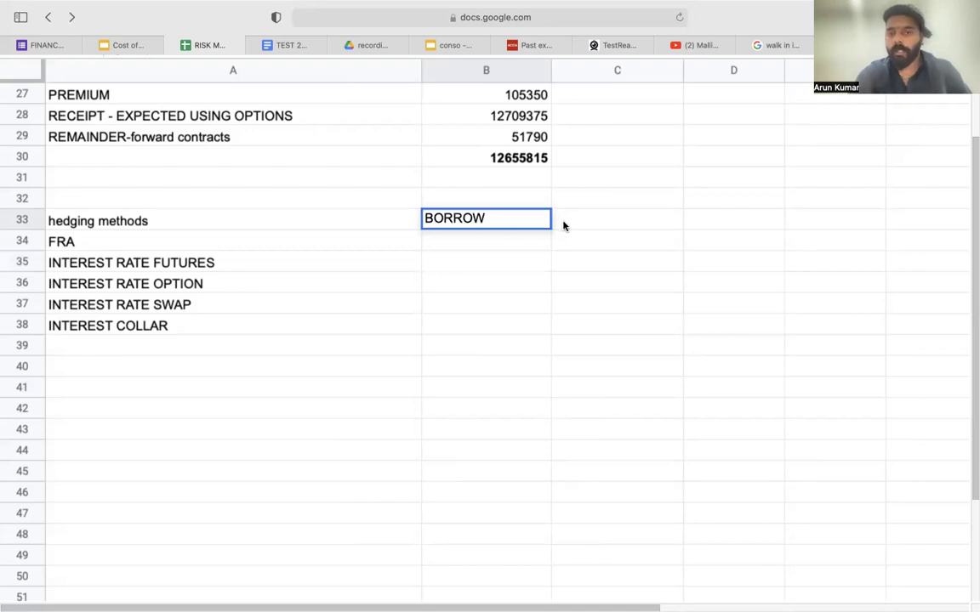
drag(564, 223, 564, 227)
text(DEPOSIT)
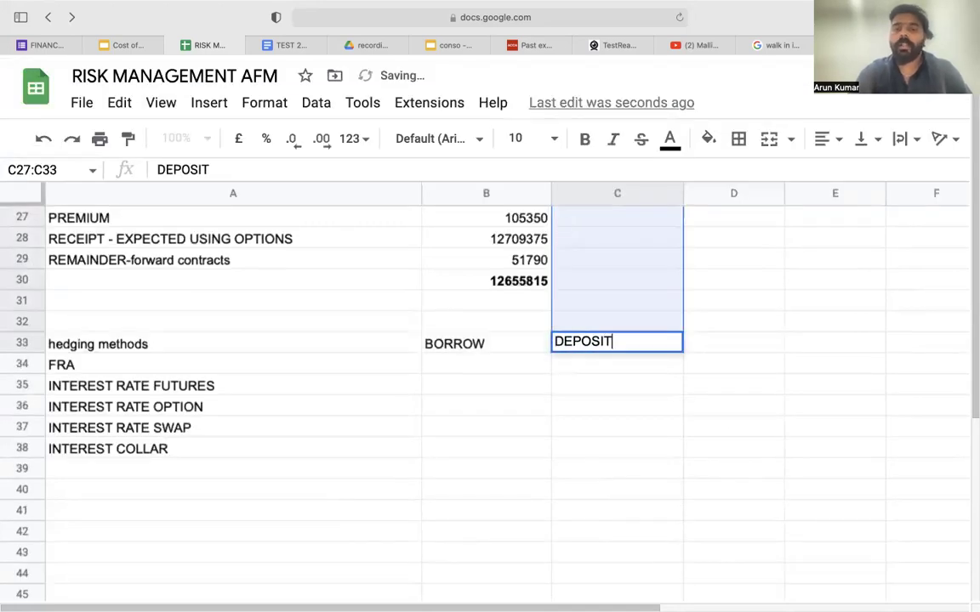
click(563, 274)
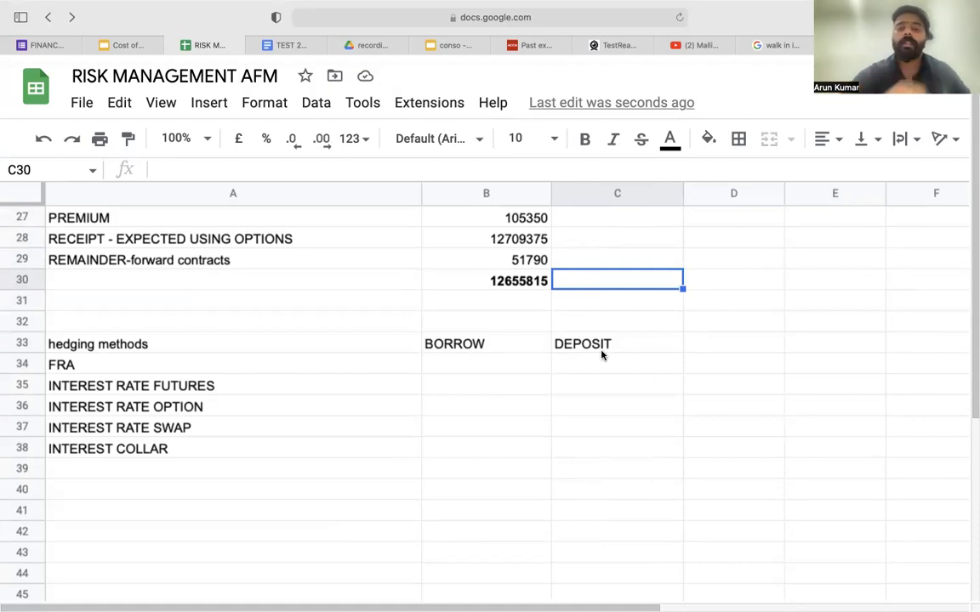
click(495, 344)
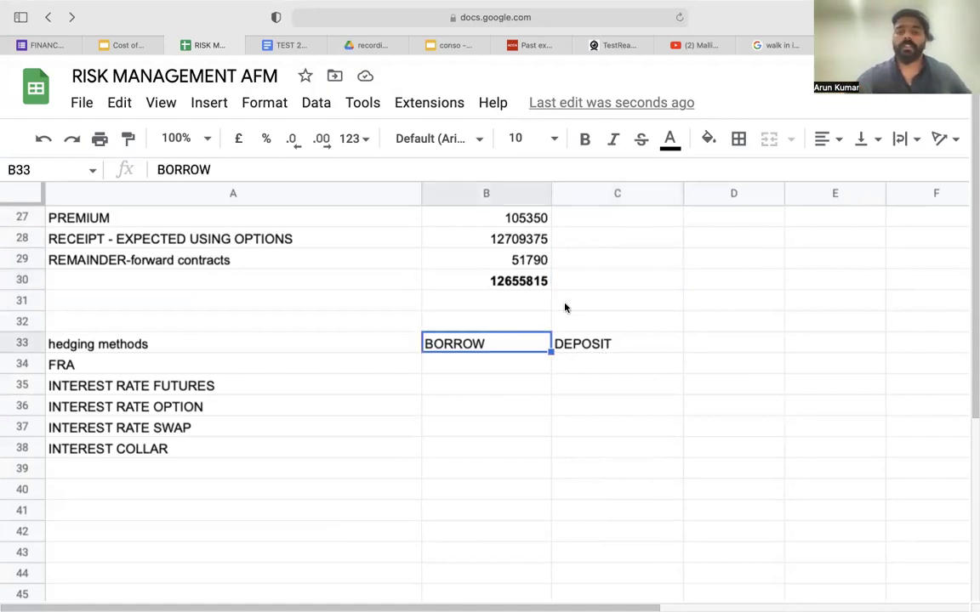
click(565, 347)
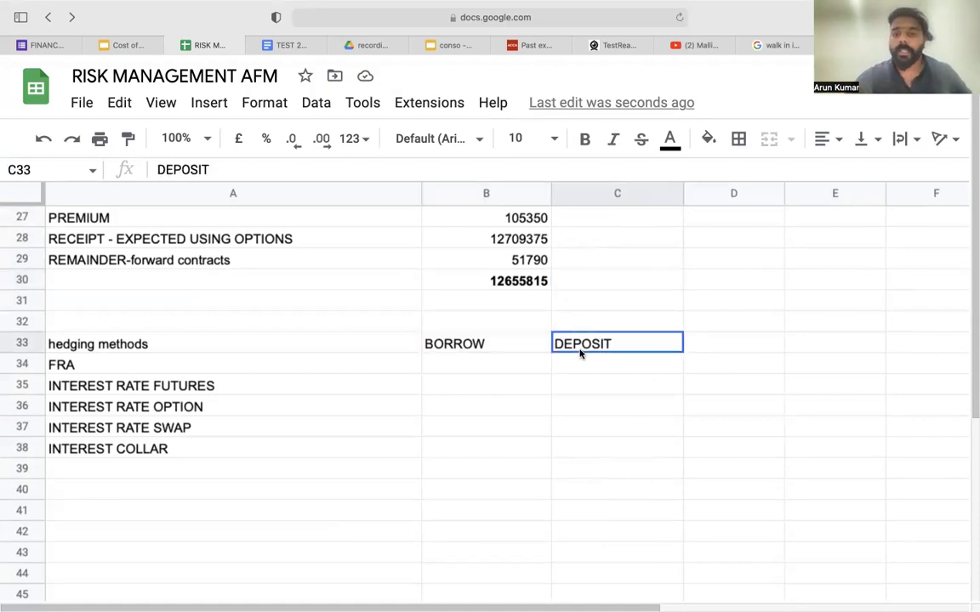
click(476, 391)
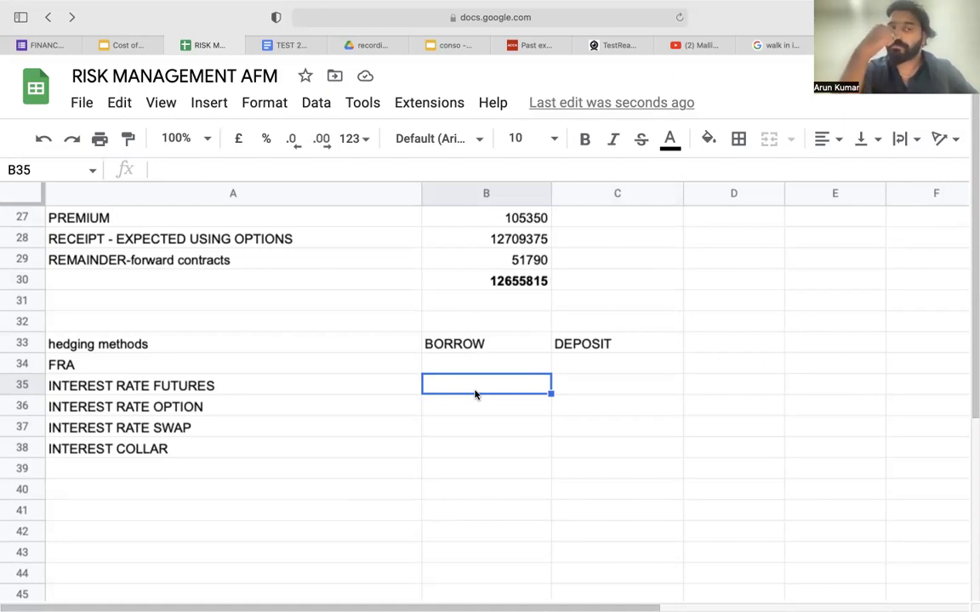
Step: Enter BORROWE, RISK and HEDGING TRANSACTION in G33 to I33, and widen column I to fit its text
scroll(714, 387, right, 5)
scroll(714, 387, right, 1)
click(215, 344)
text(BO)
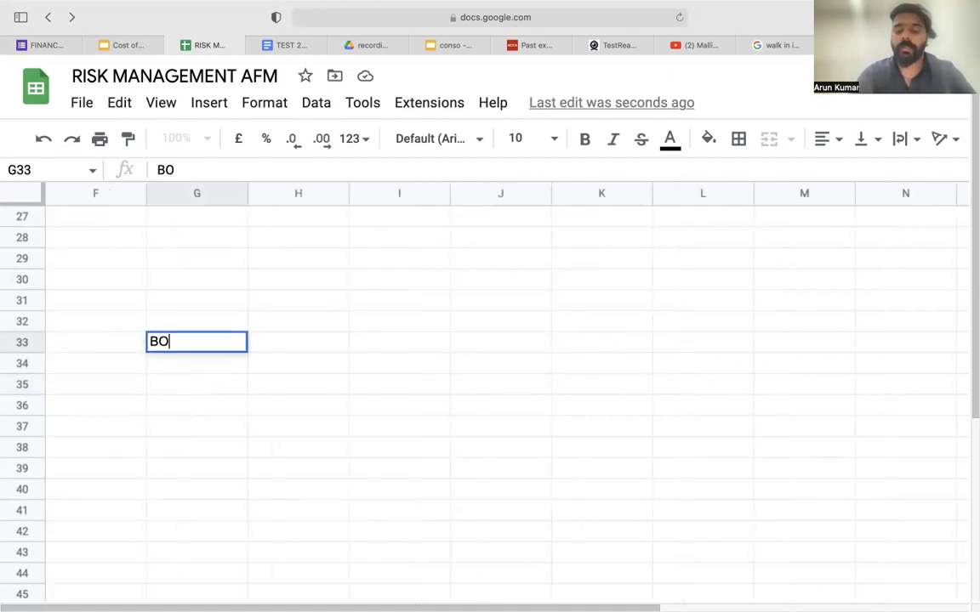
text(RROWE)
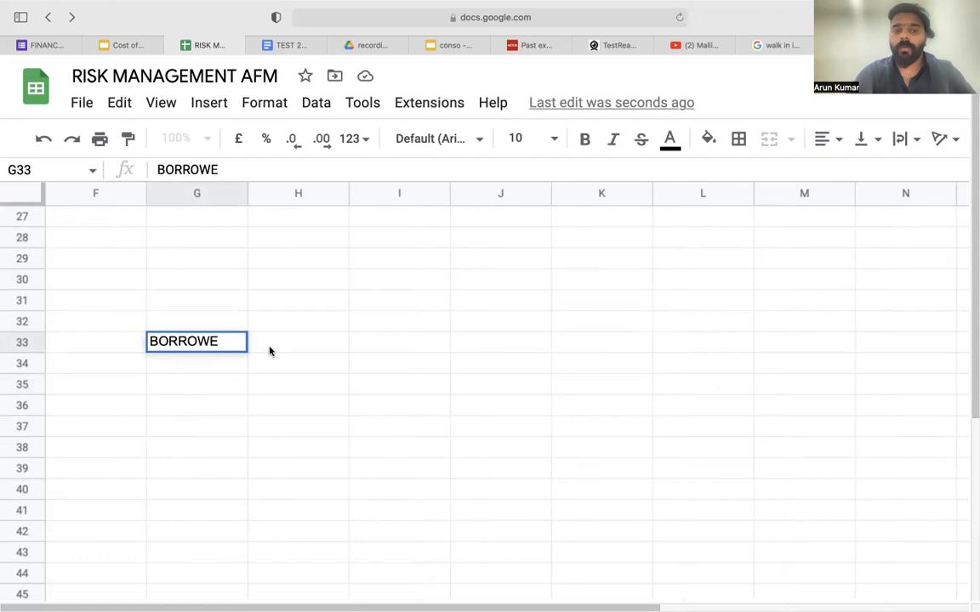
click(270, 351)
text(RISK)
click(377, 346)
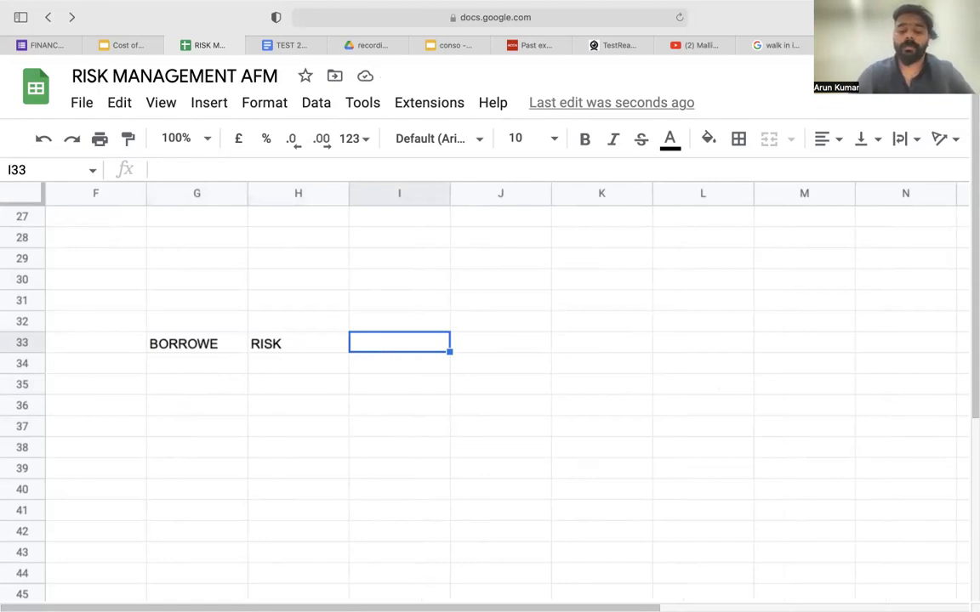
text(HEDGING TR)
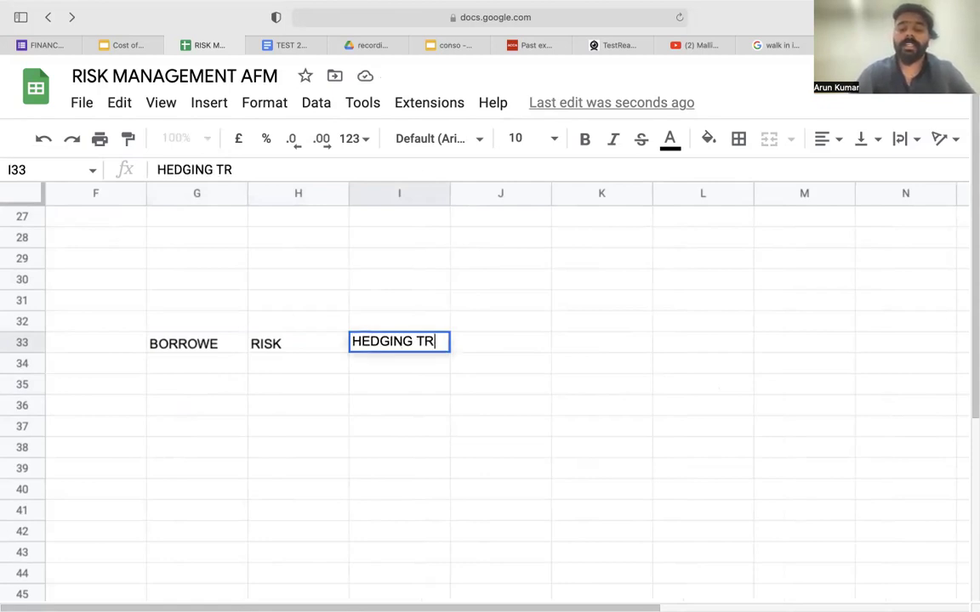
text(ANSACTION)
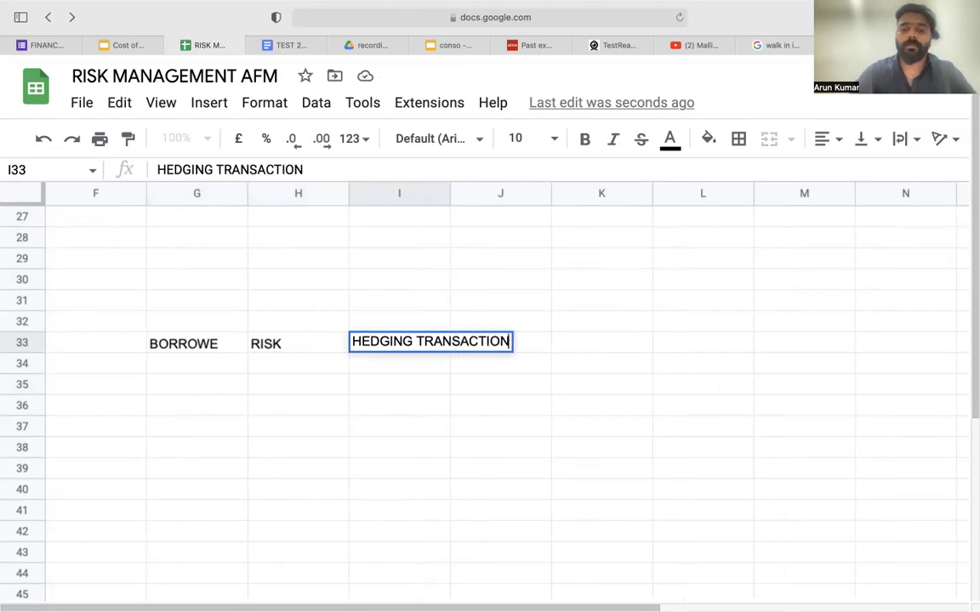
drag(448, 193, 545, 201)
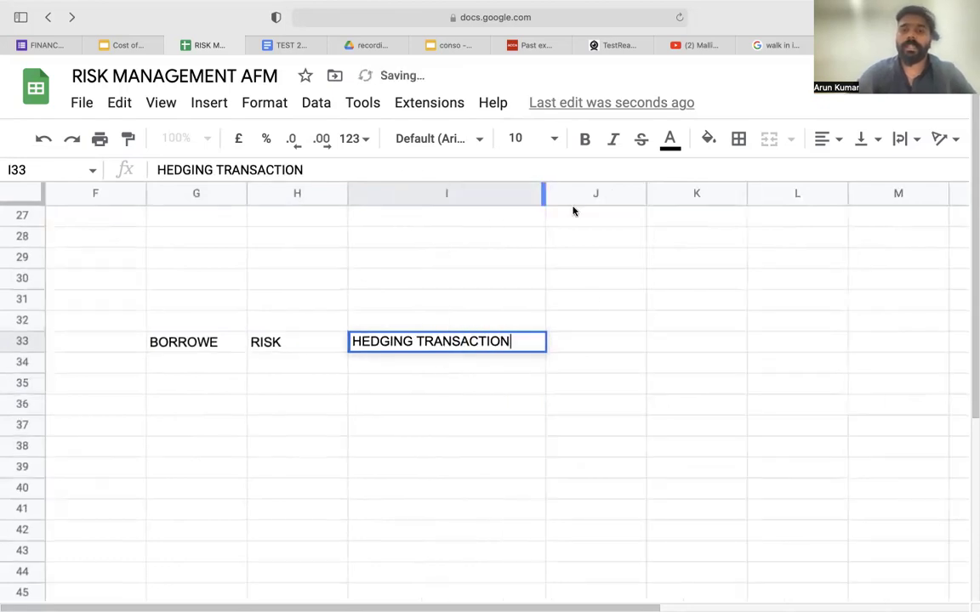
Step: Enter INT RATE TO RISE in J33 beside HEDGING TRANSACTION and widen column J to fit it
click(580, 342)
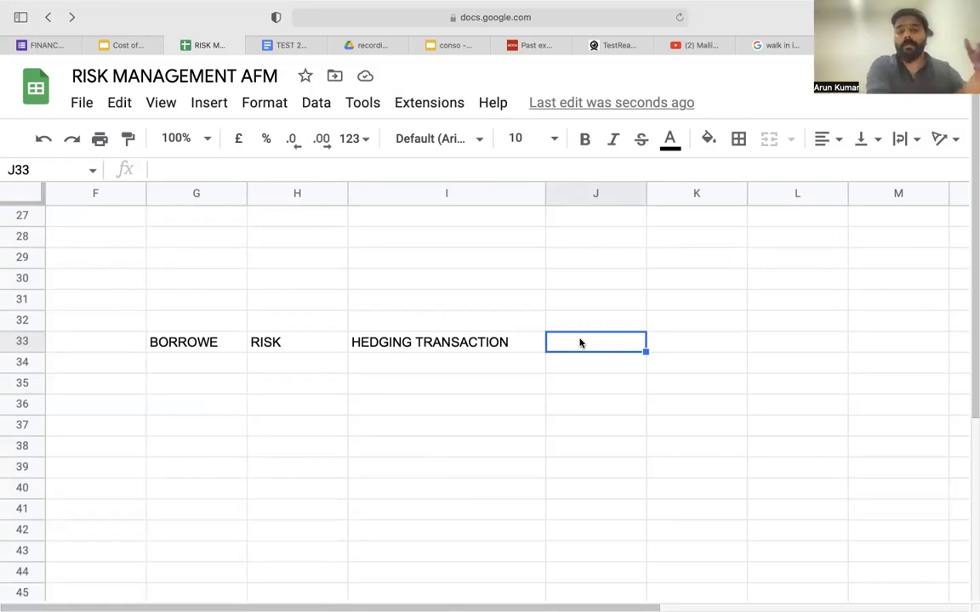
double_click(580, 342)
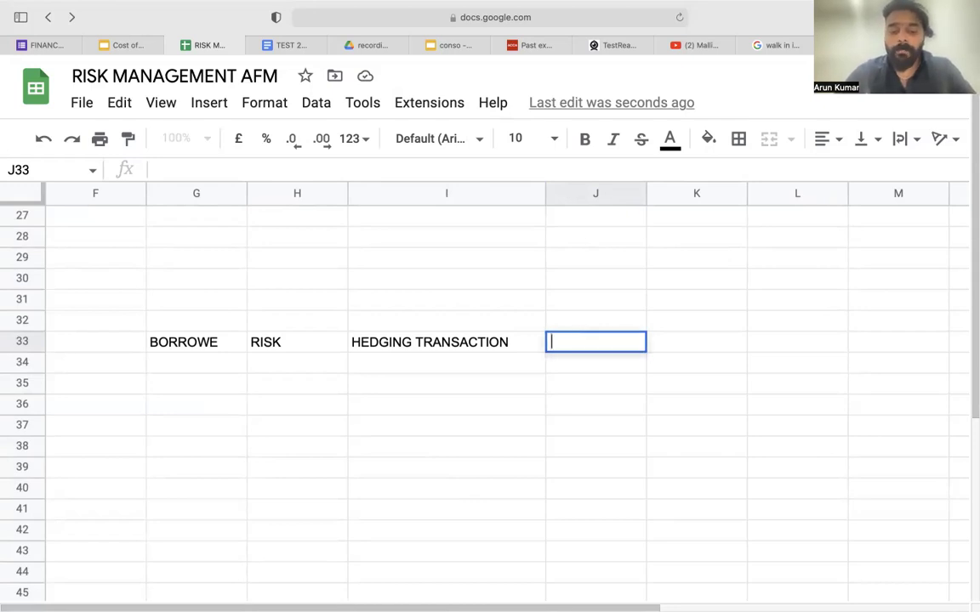
text(INT RATE)
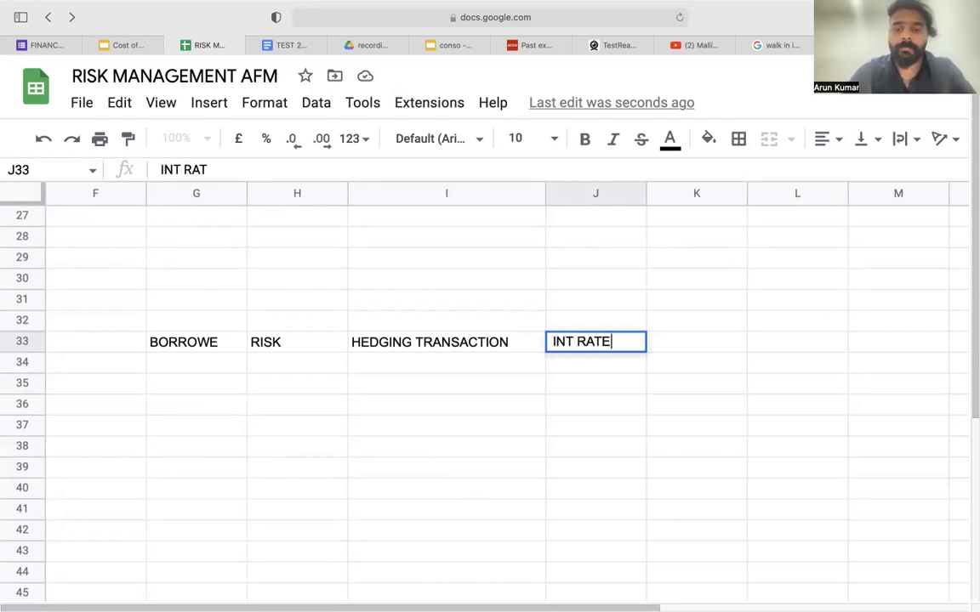
text( TTO RISE)
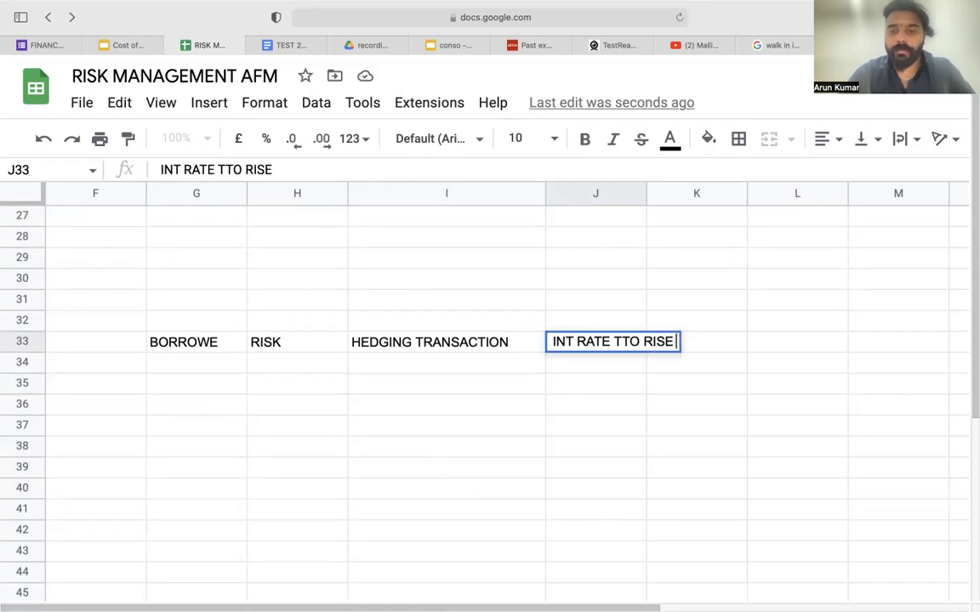
click(624, 336)
key(BackSpace)
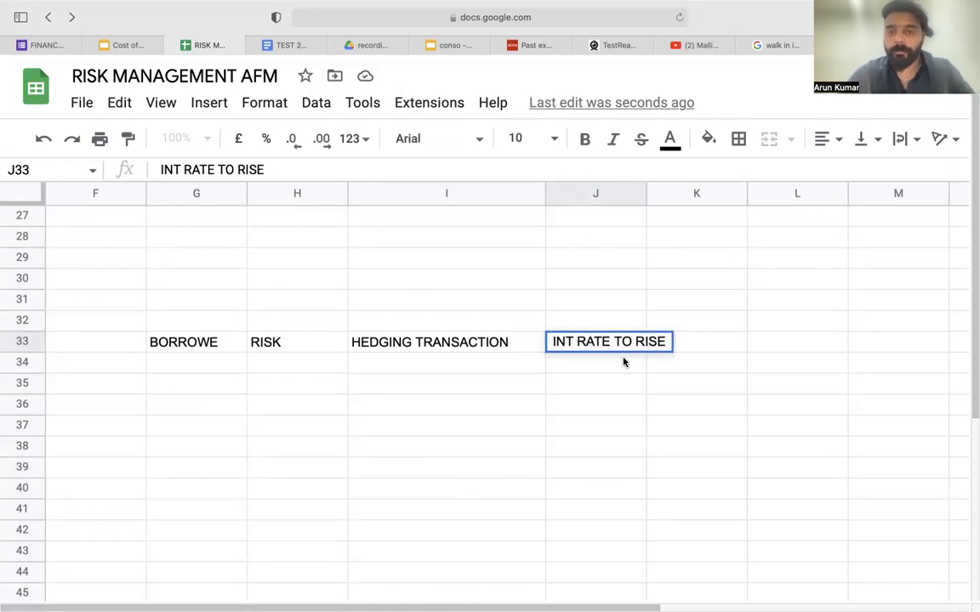
key(Return)
drag(648, 203, 689, 194)
Step: Enter NOW in K32 above LOW in K33, and FUTURE in L32 above HIGH in L33
click(717, 344)
click(722, 322)
text(NOW)
click(728, 347)
text(LOW)
click(824, 319)
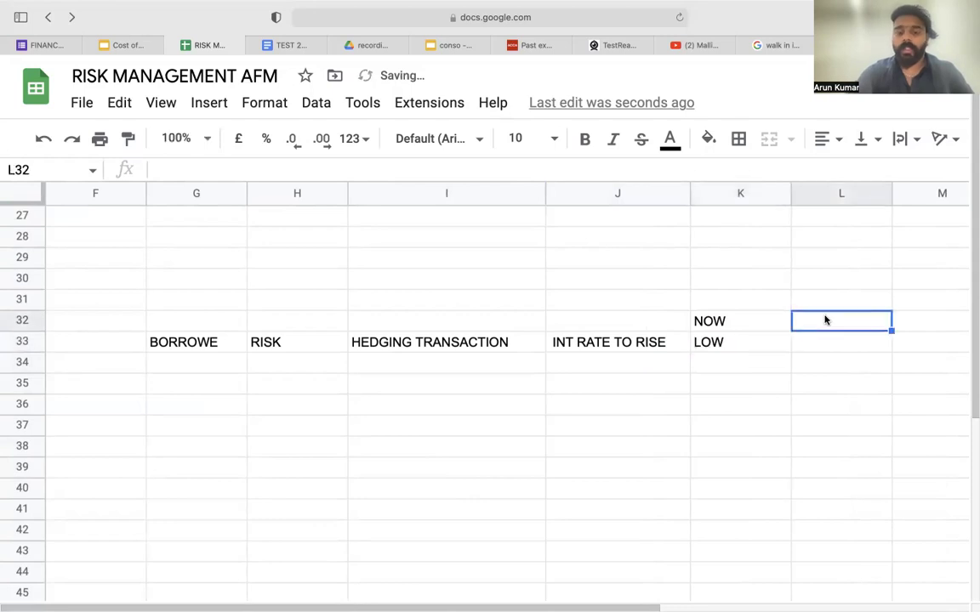
text(FUTURE)
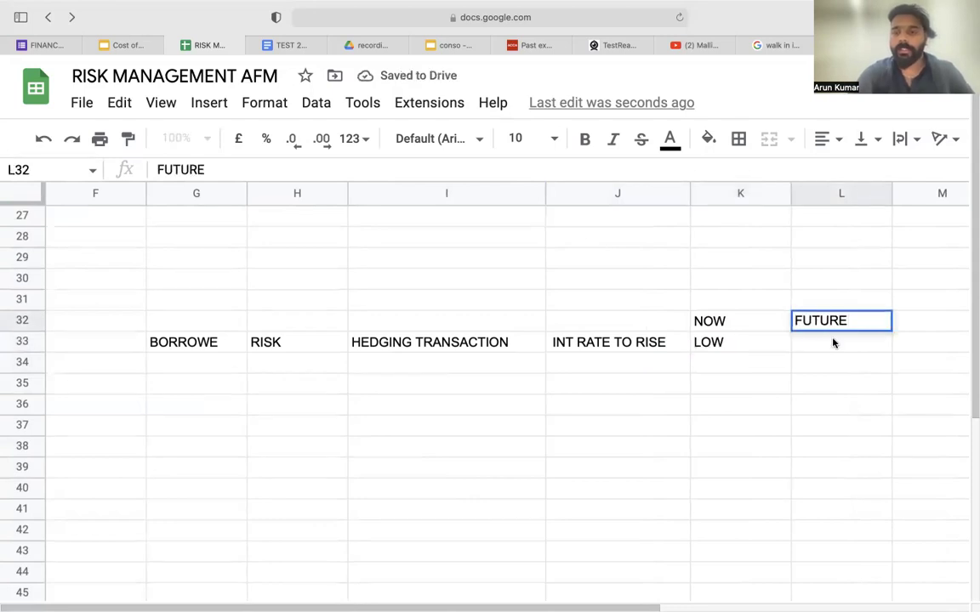
click(833, 341)
text(HIGH)
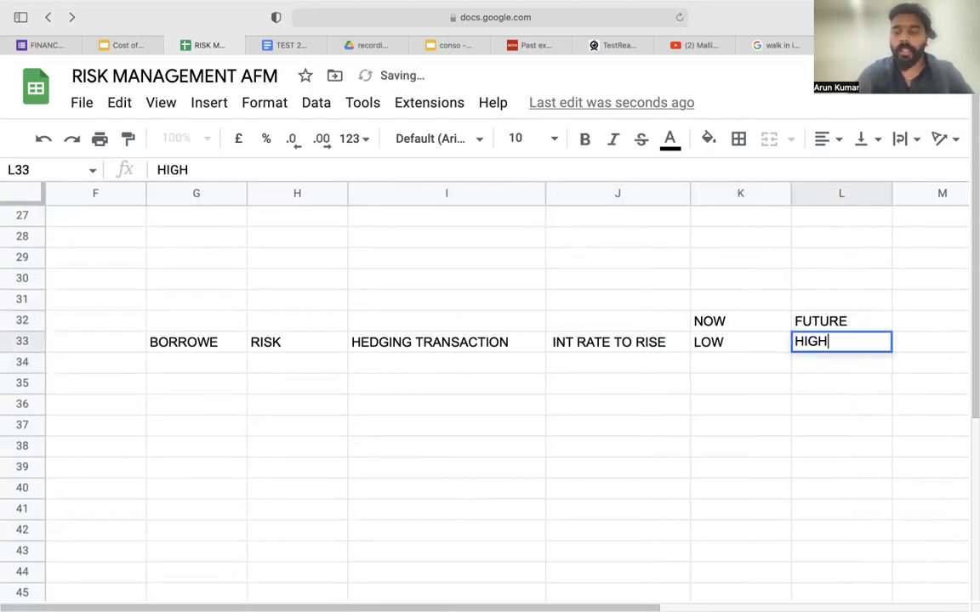
click(814, 387)
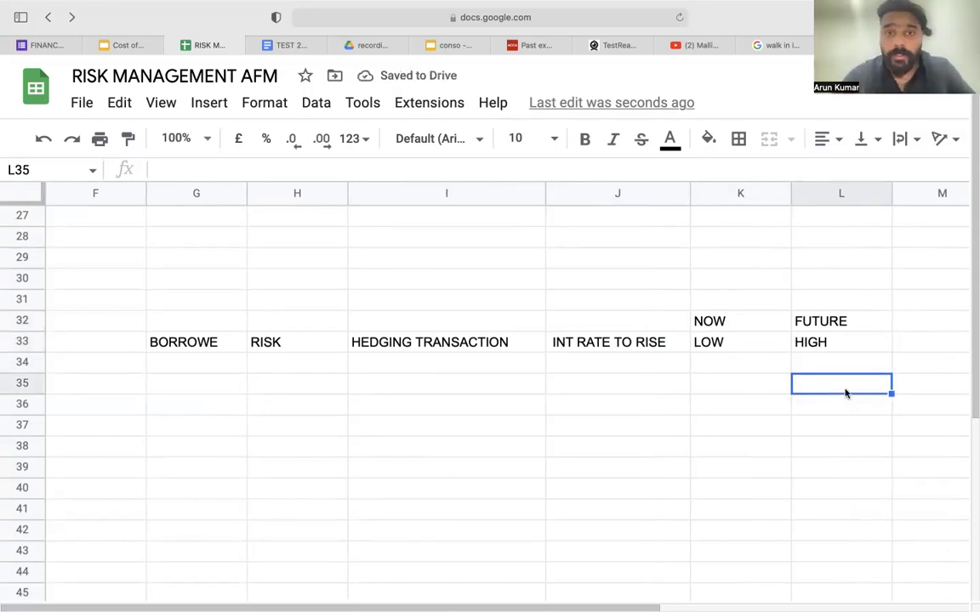
Step: Enter VALUE OF FUTURE/ OPTION in J34 below INT RATE TO RISE and widen column J to fit it
click(740, 370)
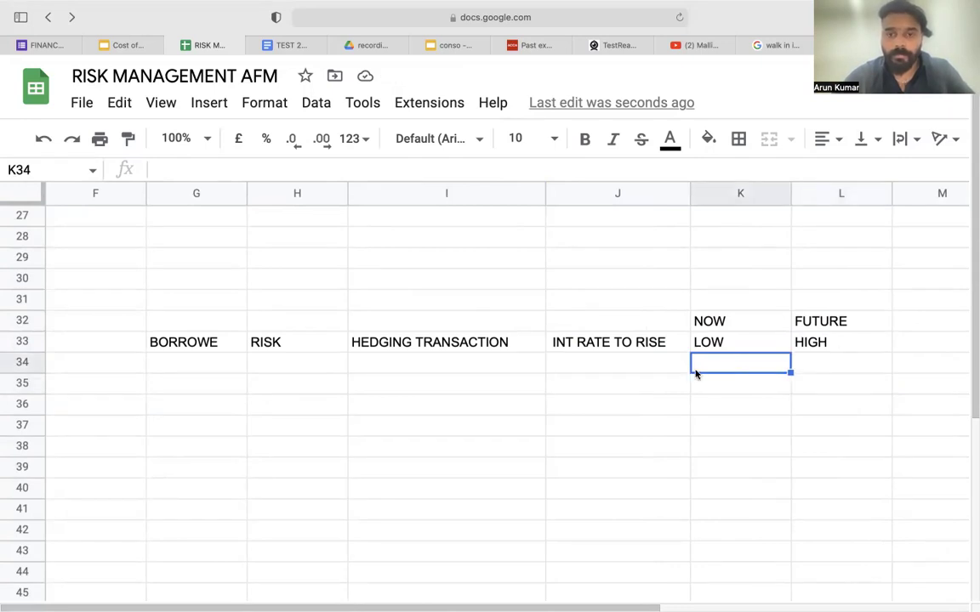
click(584, 368)
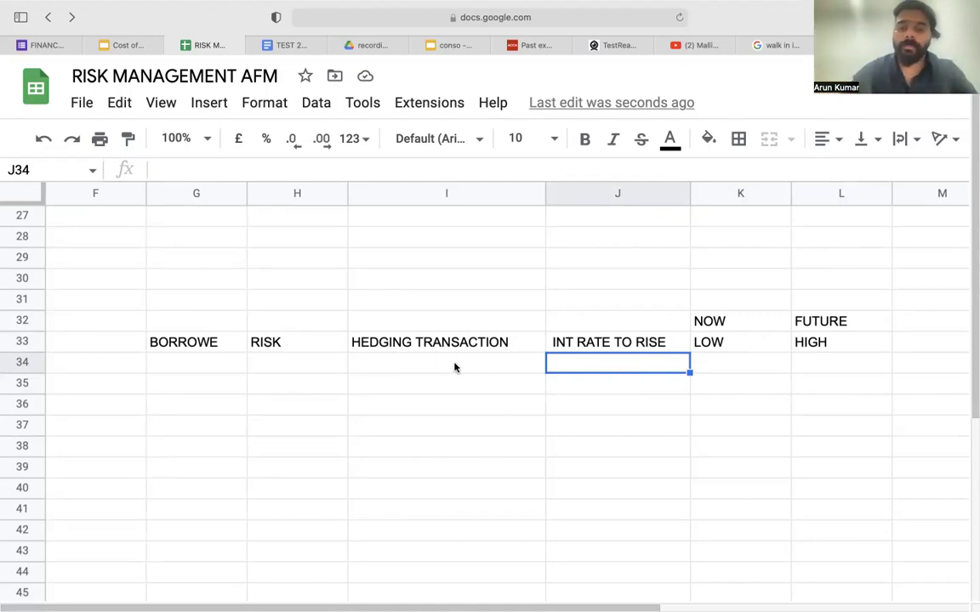
text(VALUE)
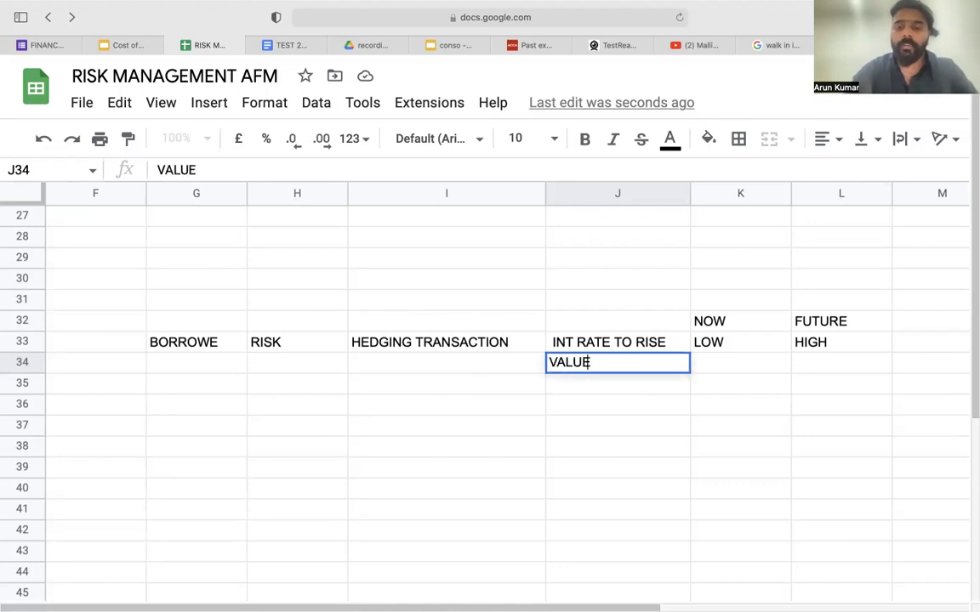
text( OF FU)
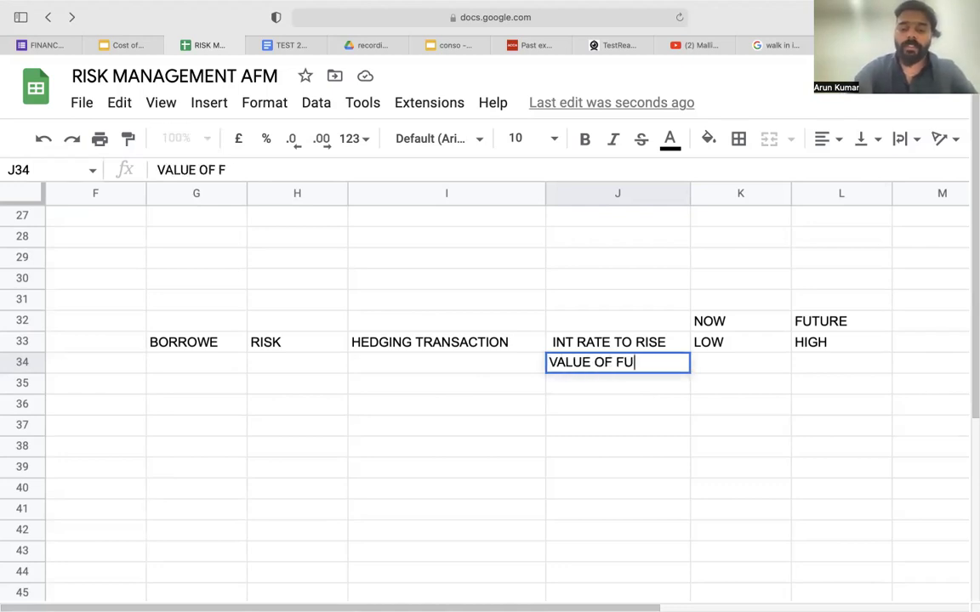
text(TURE/ )
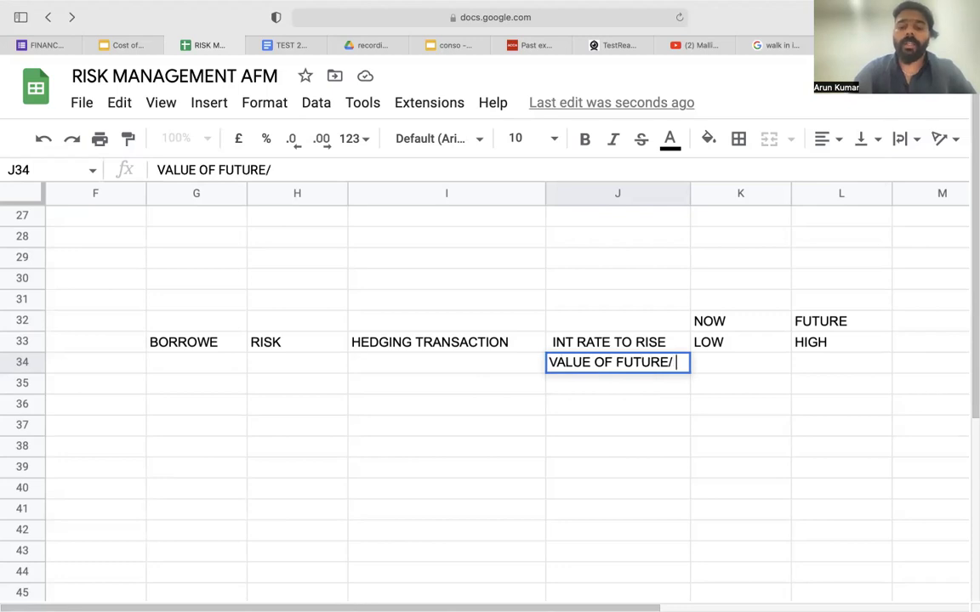
text(OPTION)
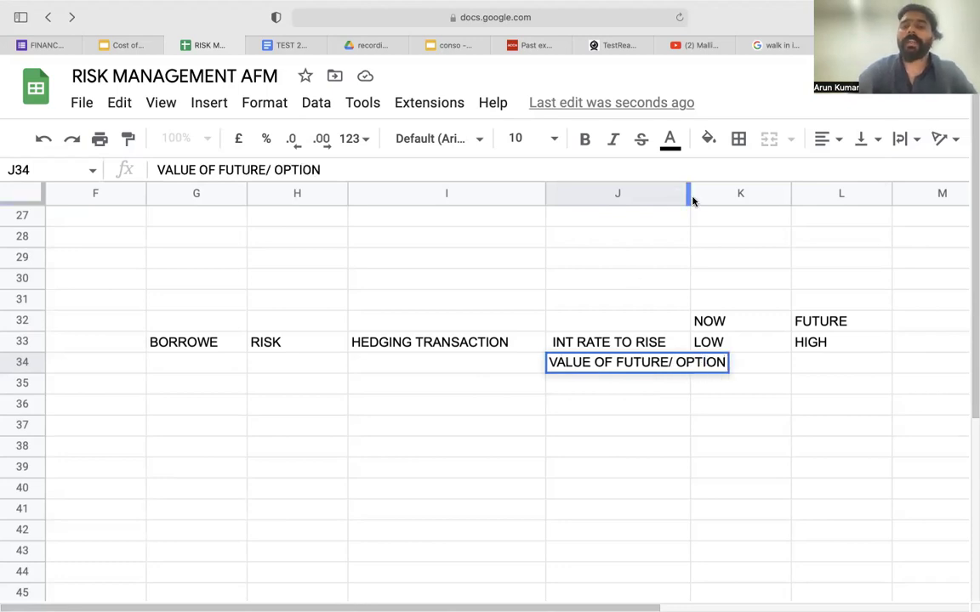
drag(692, 199, 729, 200)
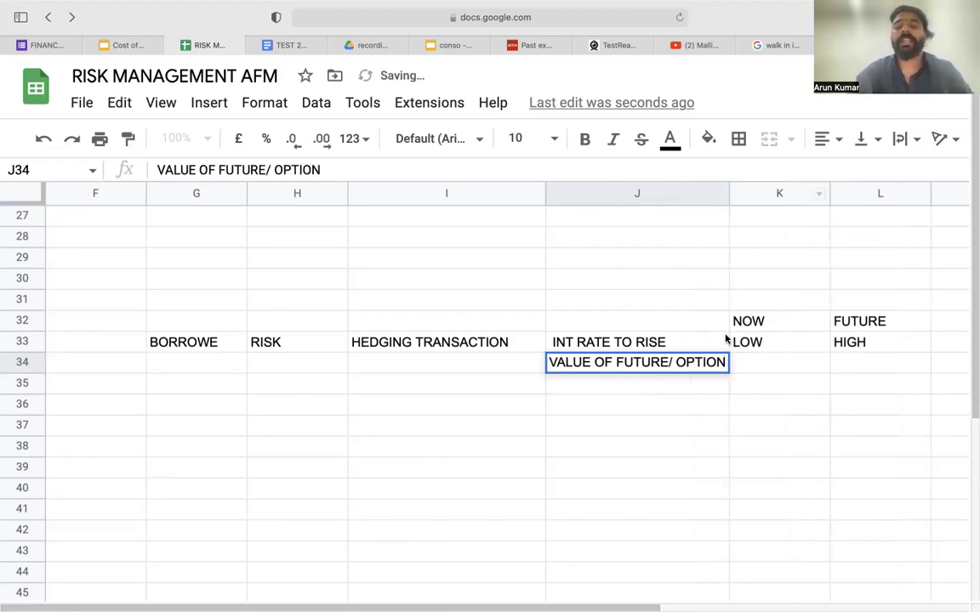
click(698, 413)
click(750, 363)
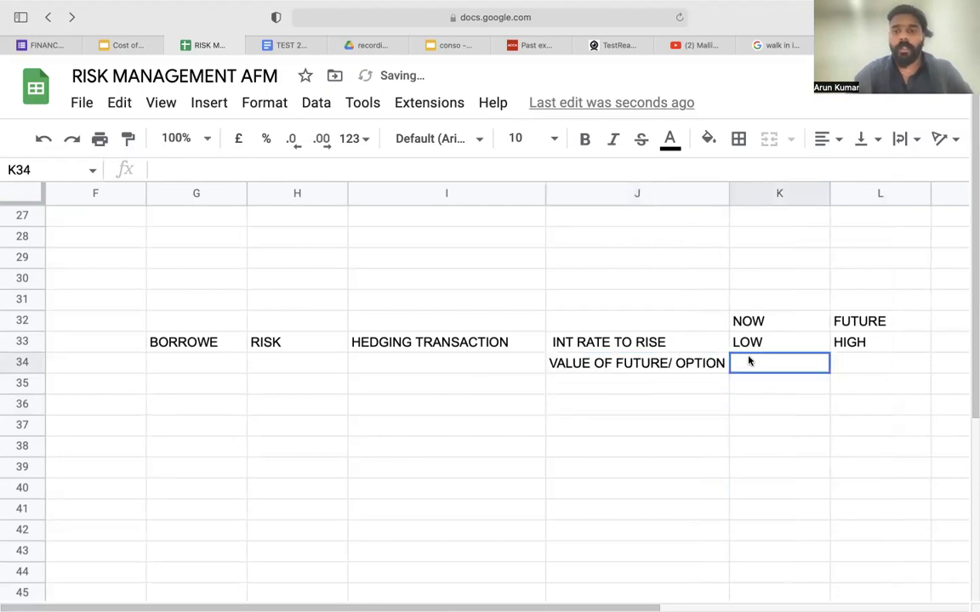
Step: Enter the label BOND in J30 above the interest rate table
click(665, 277)
text(BOND)
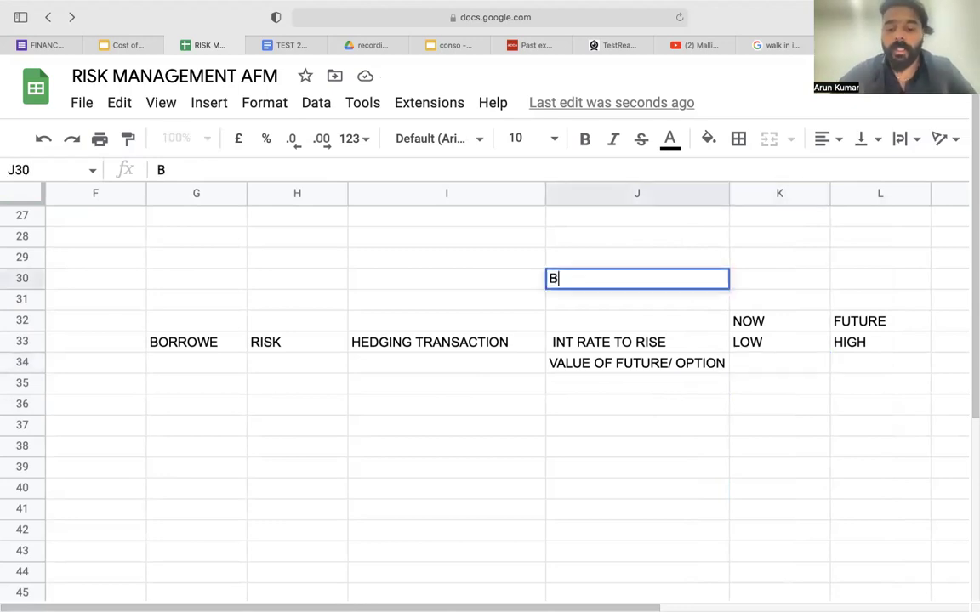
click(757, 284)
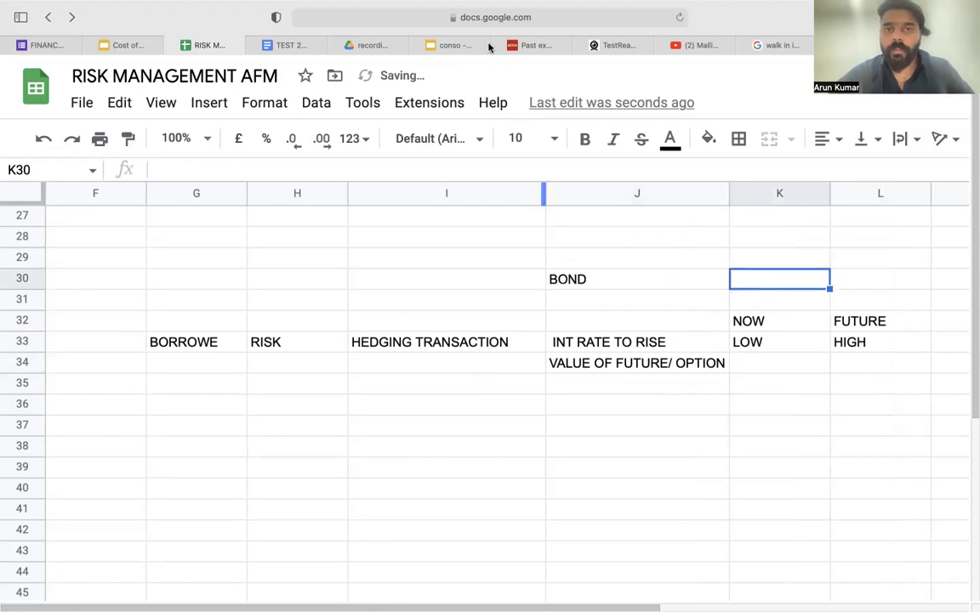